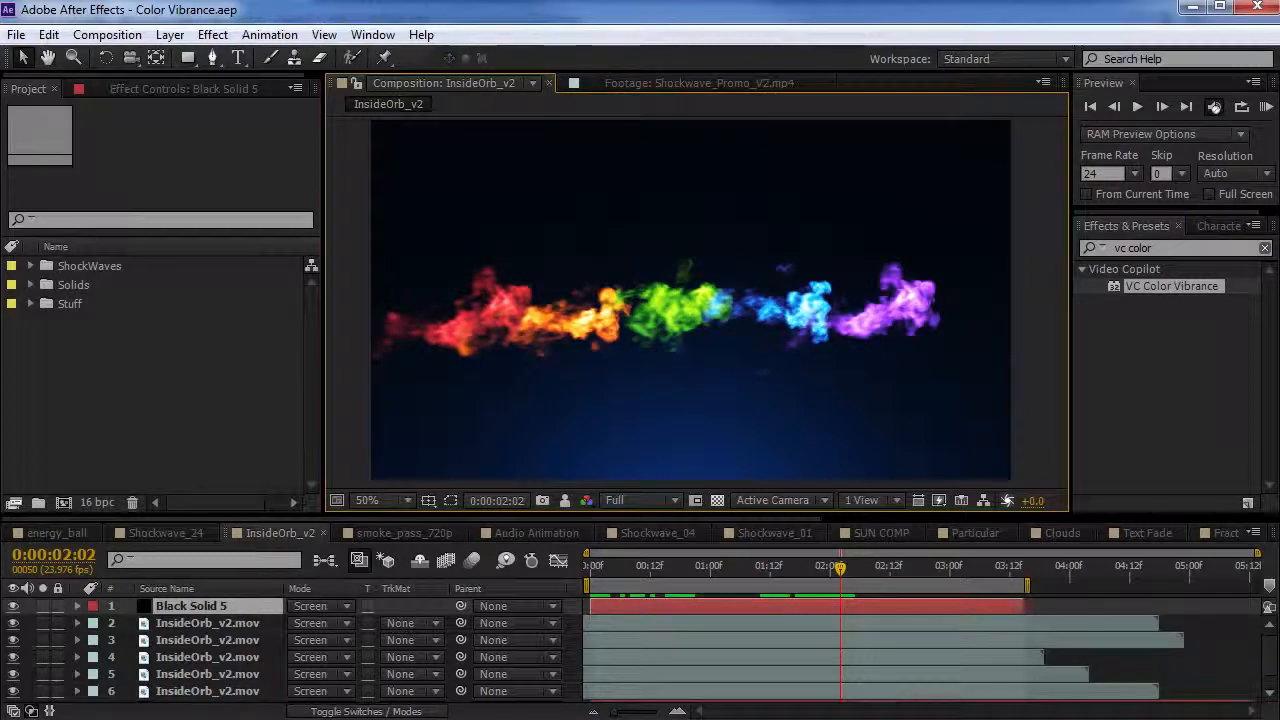
Step: View the InsideOrb_v2 smoke at 100%, and check the Shockwave product page in the browser before returning to After Effects
key(slash)
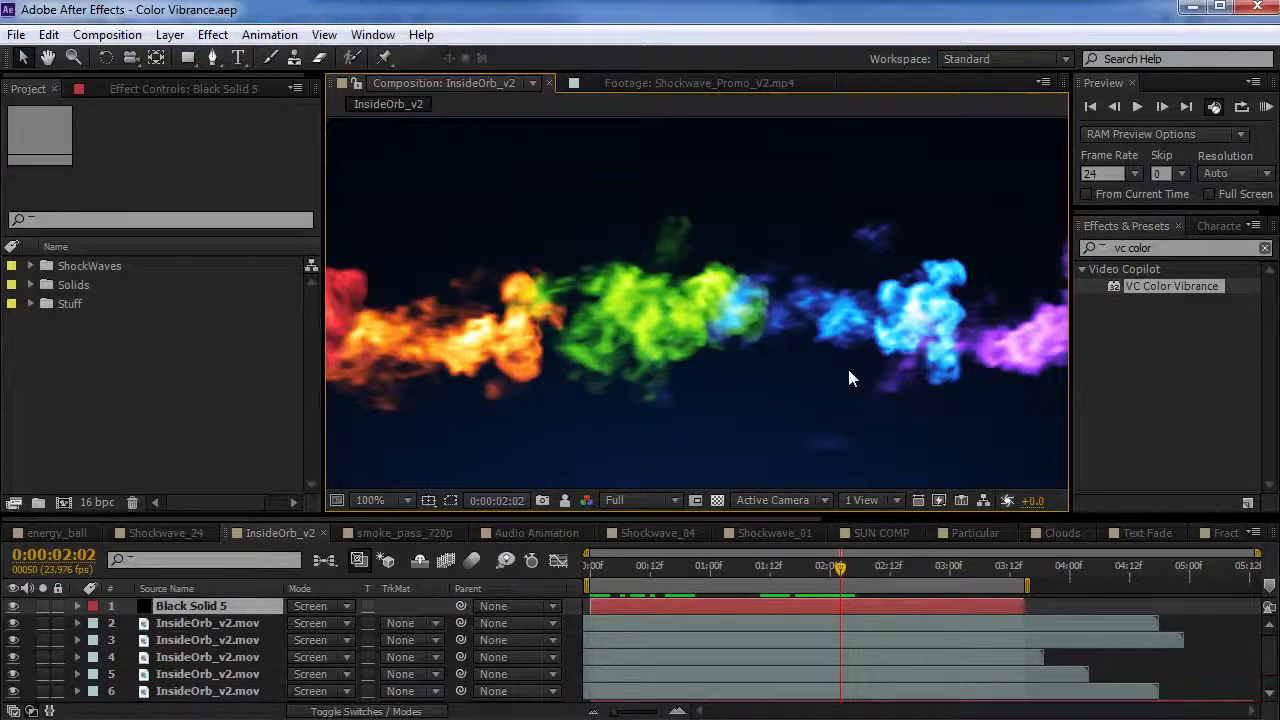
key(grave)
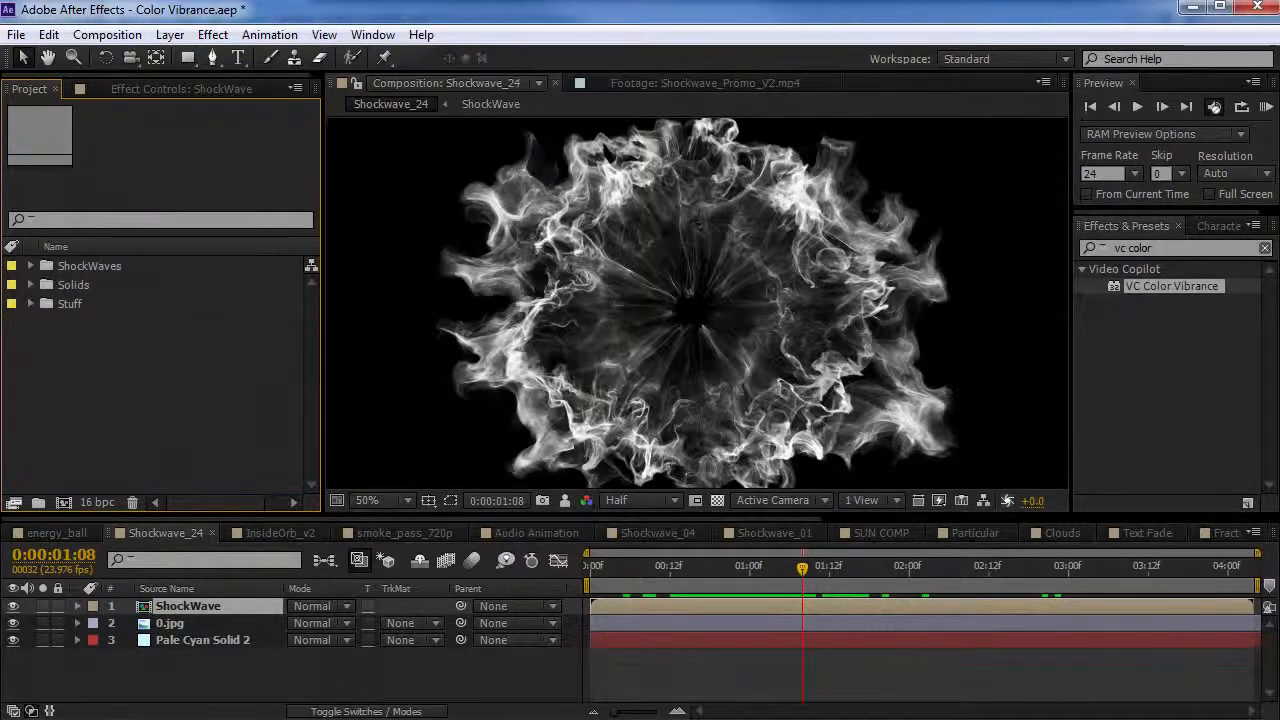
key(alt+Tab)
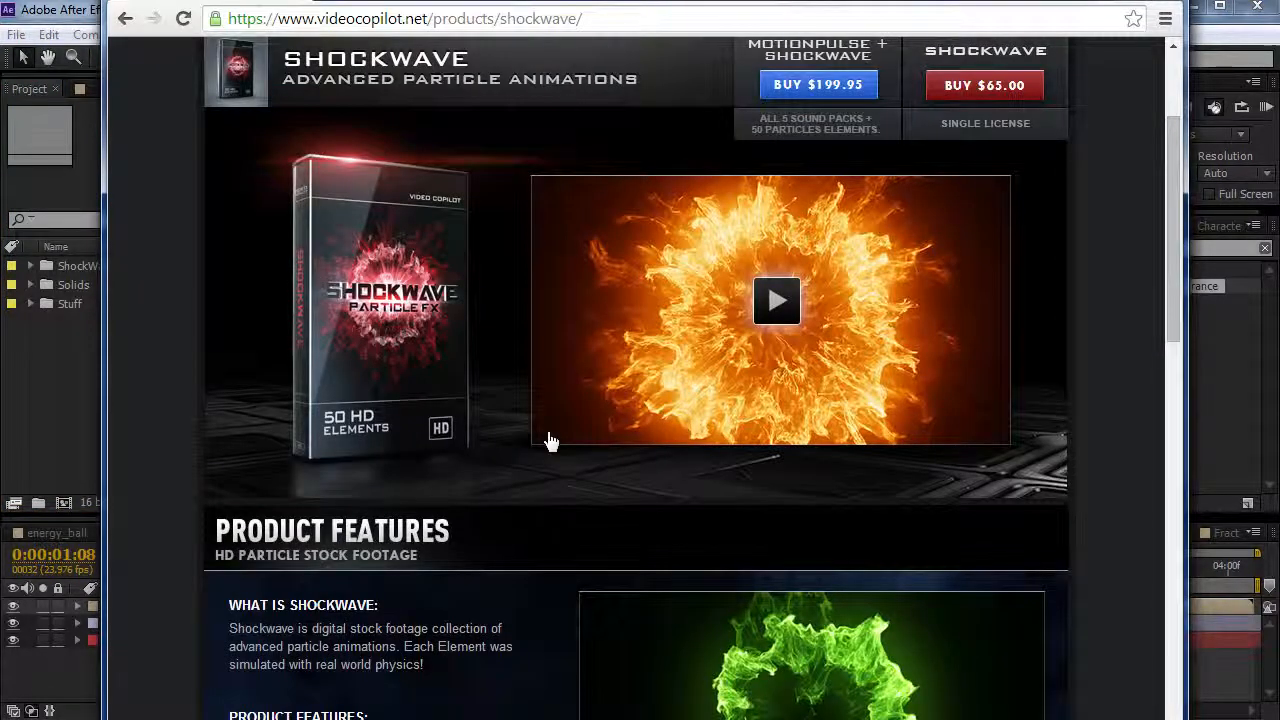
click(63, 403)
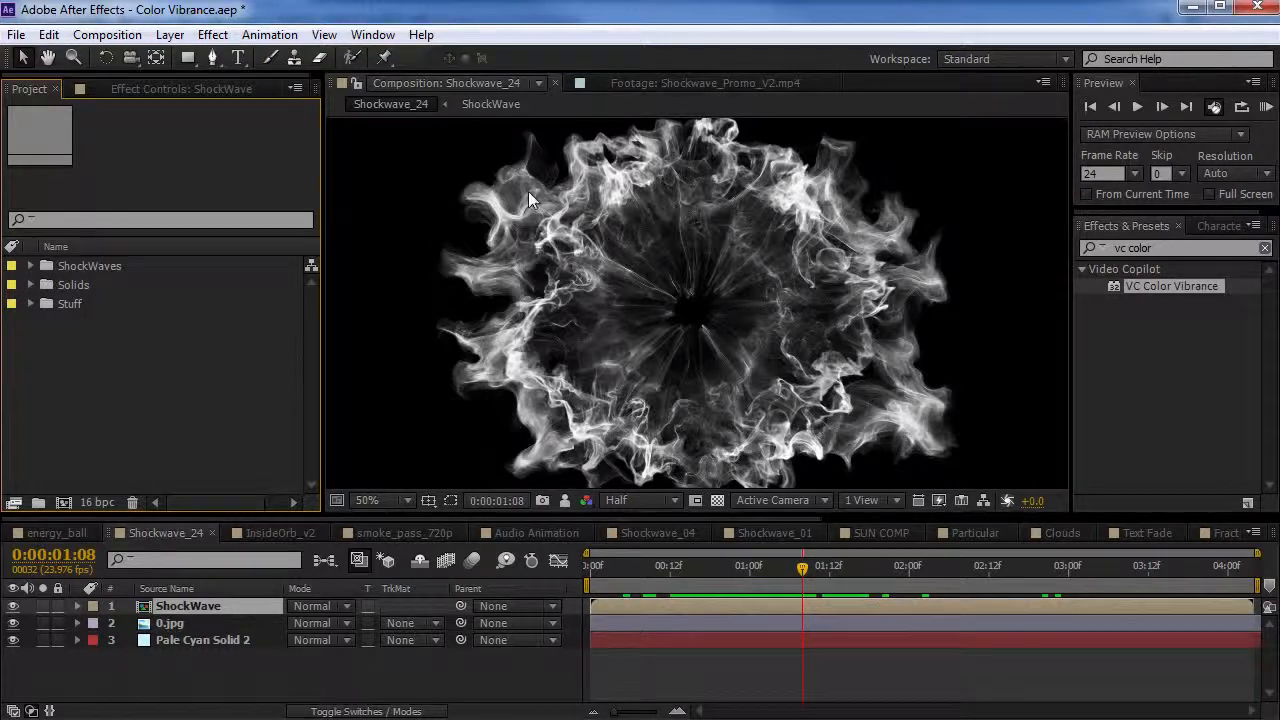
Step: Apply VC Color Vibrance to the ShockWave layer in Shockwave_24 and scrub the timeline to preview the colored result
drag(805, 568, 856, 590)
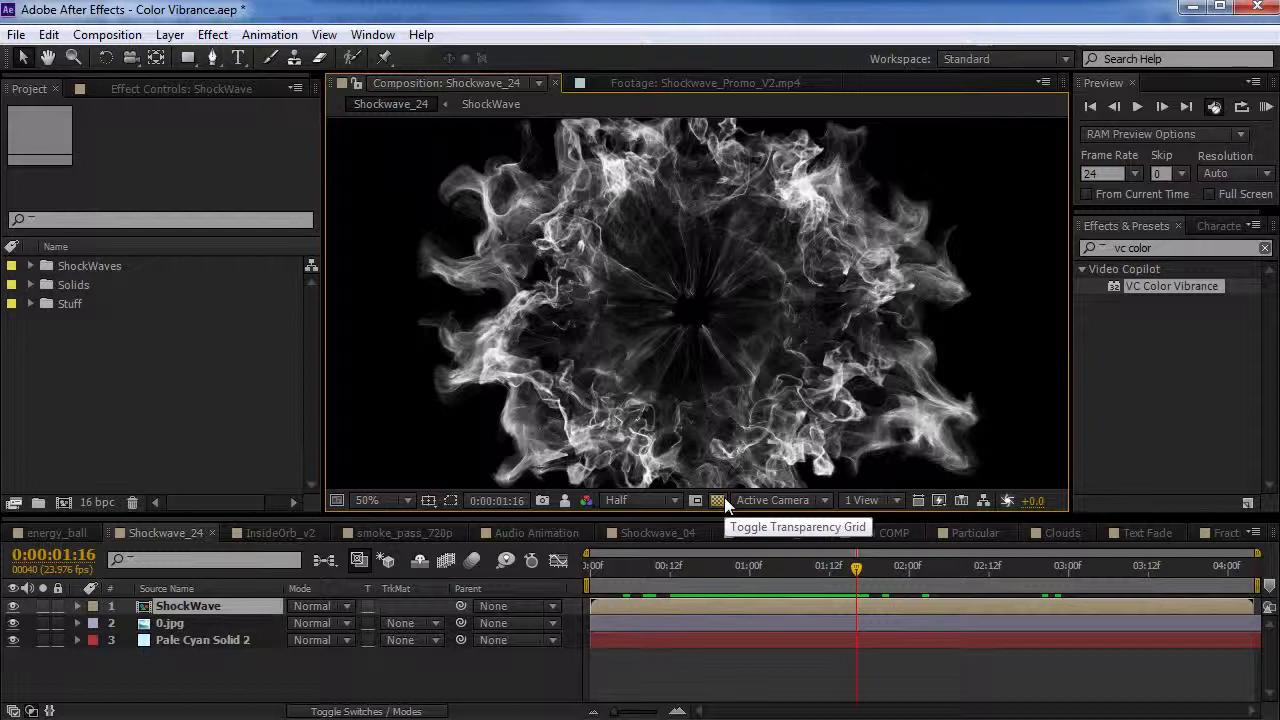
click(1204, 319)
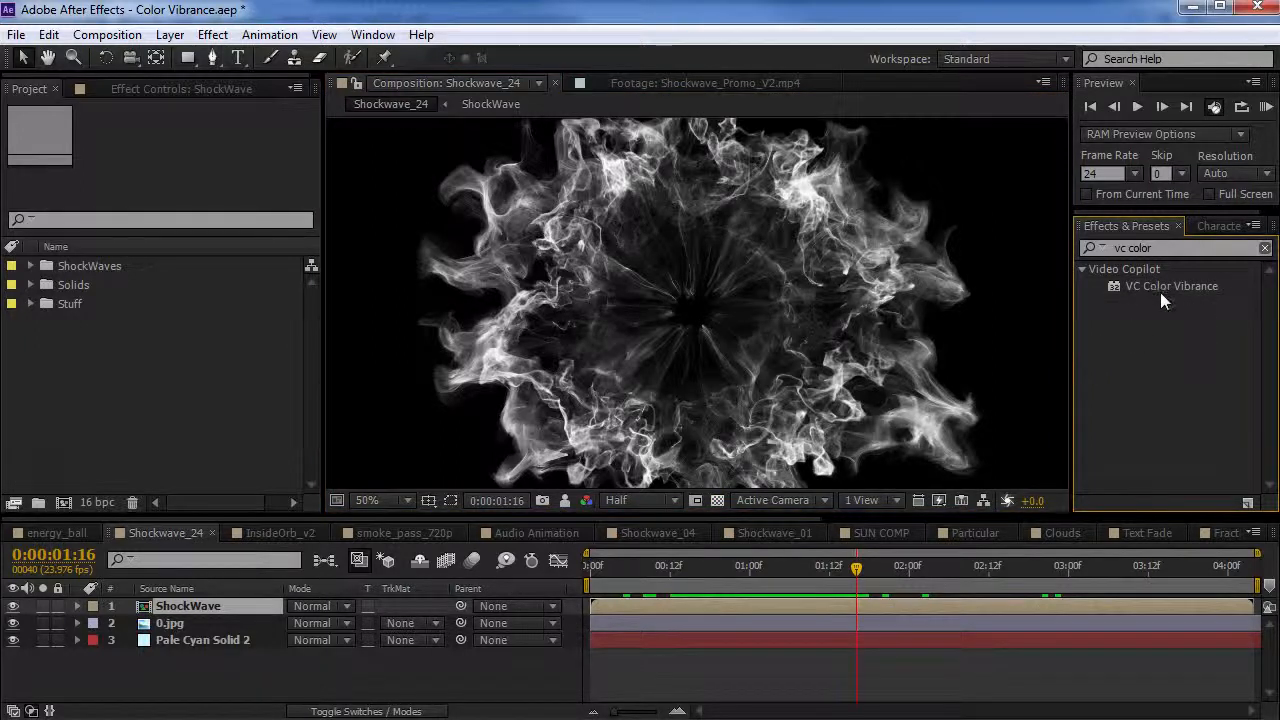
drag(1138, 286, 608, 267)
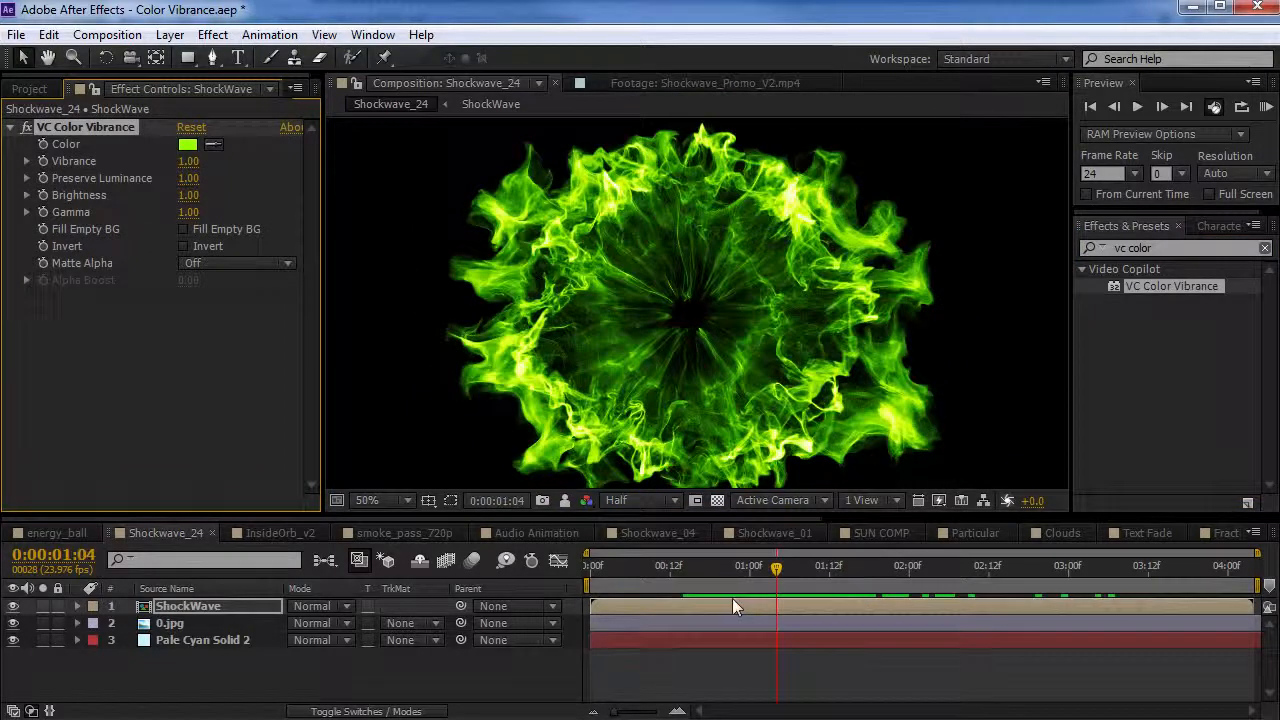
drag(694, 564, 817, 601)
Step: Try blue and green hues for the VC Color Vibrance color and settle on orange FF9600
click(187, 144)
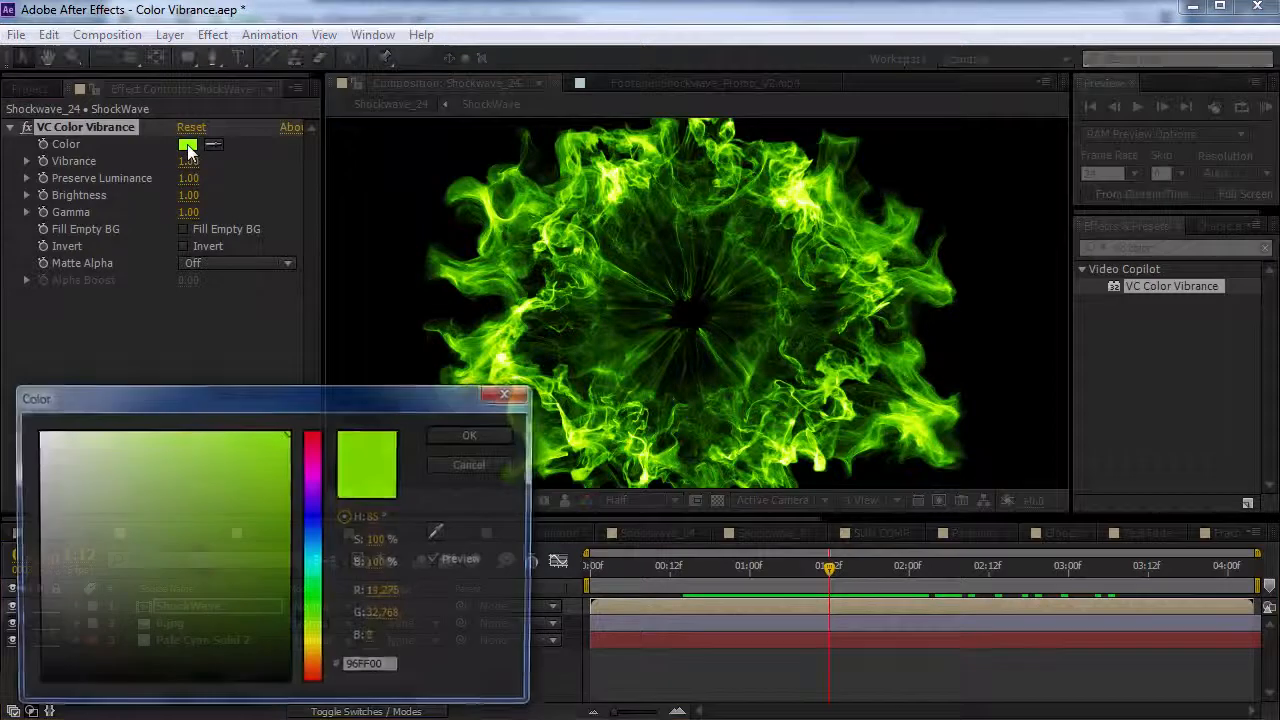
drag(326, 562, 322, 543)
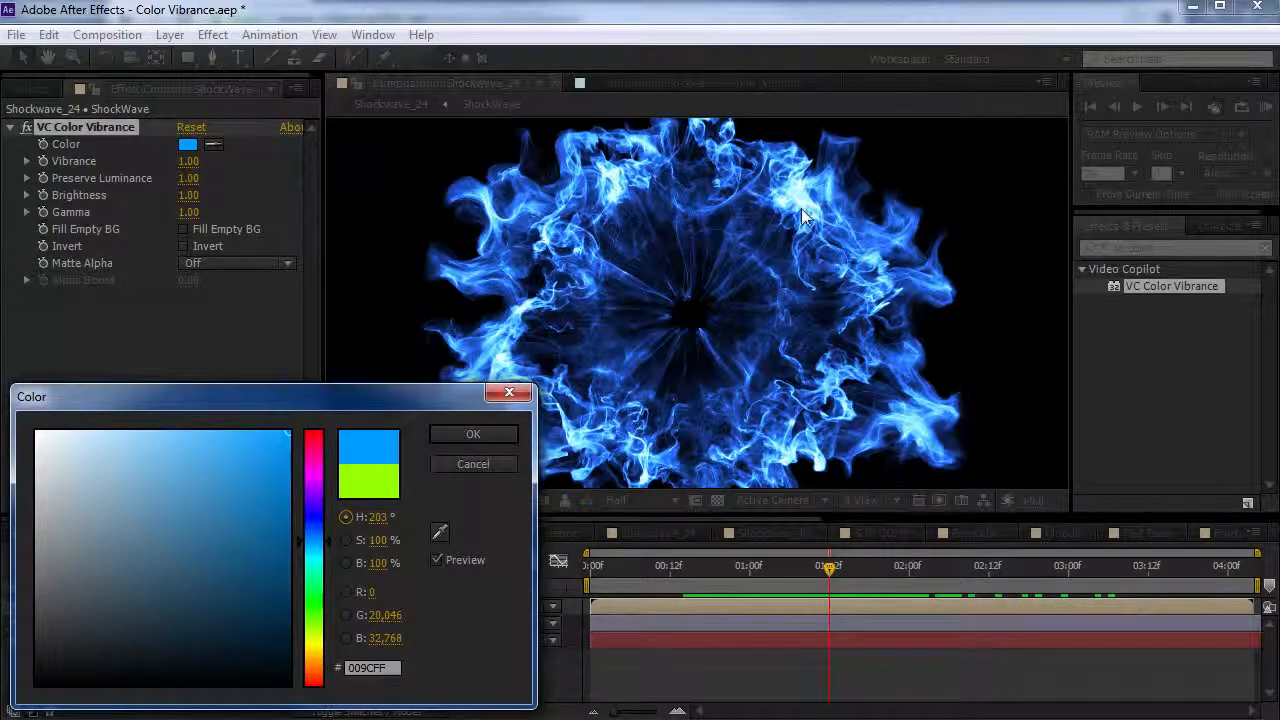
drag(316, 560, 316, 628)
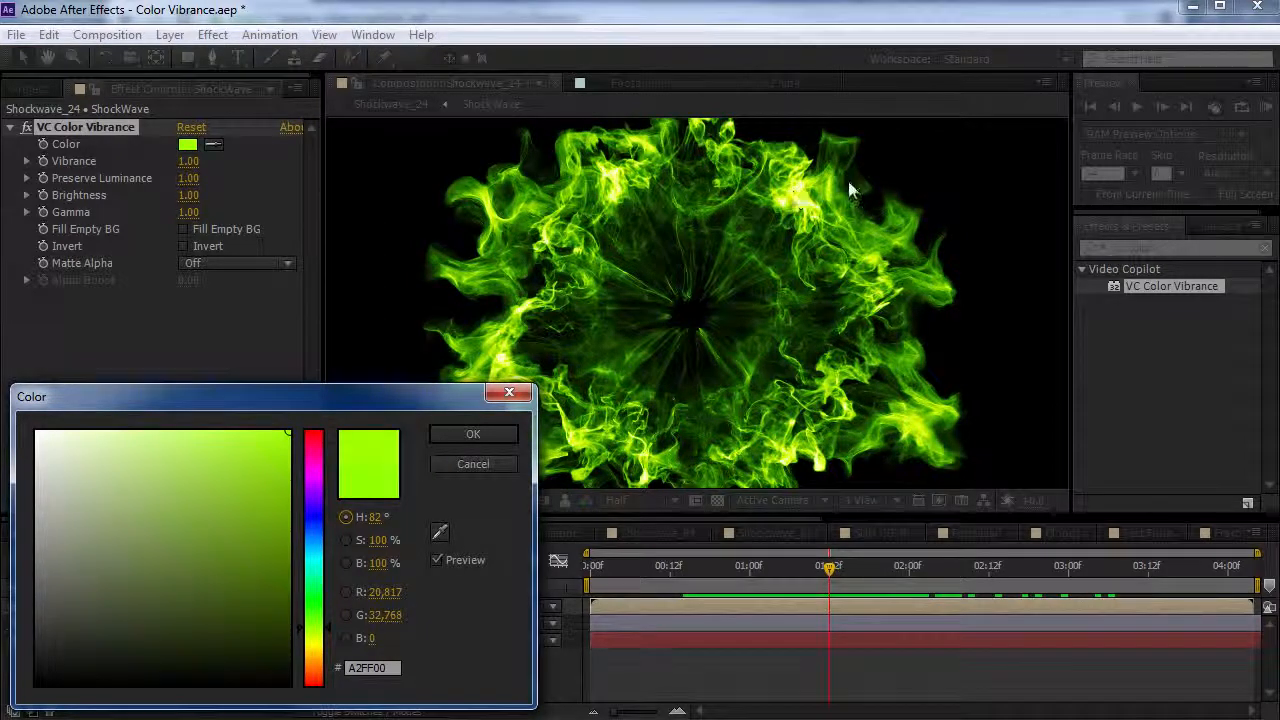
click(316, 670)
drag(316, 677, 318, 665)
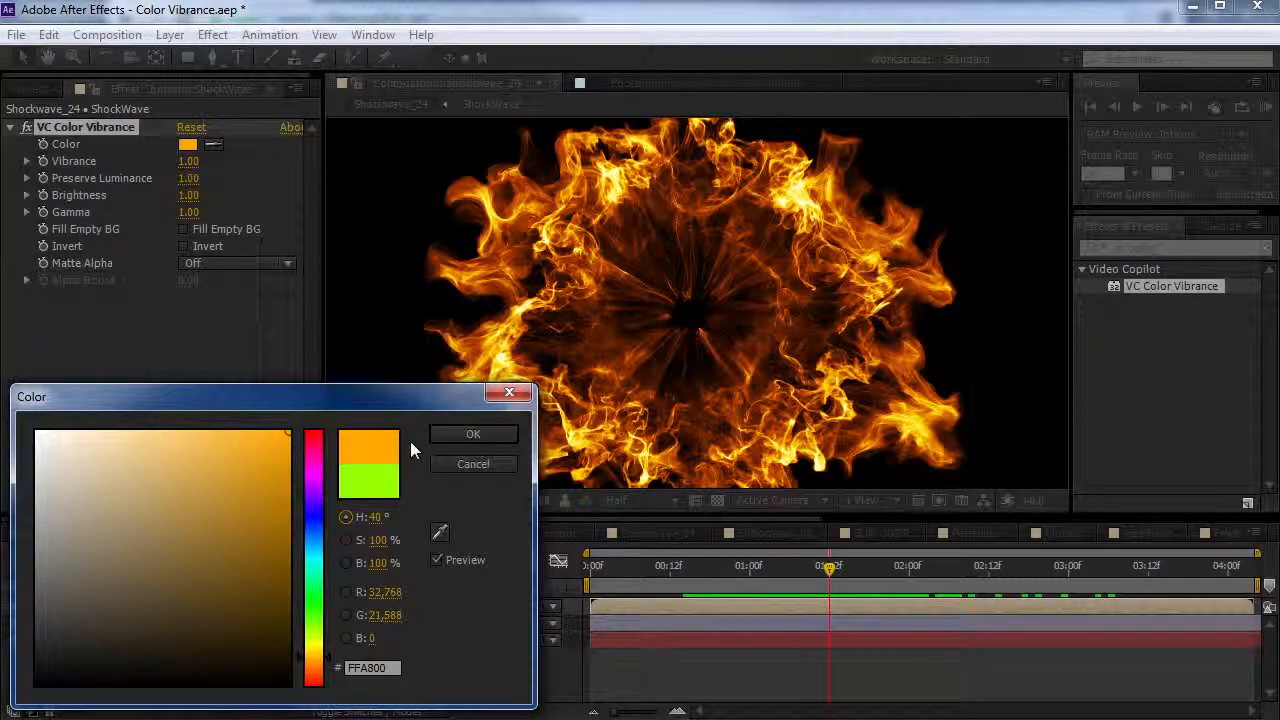
click(313, 668)
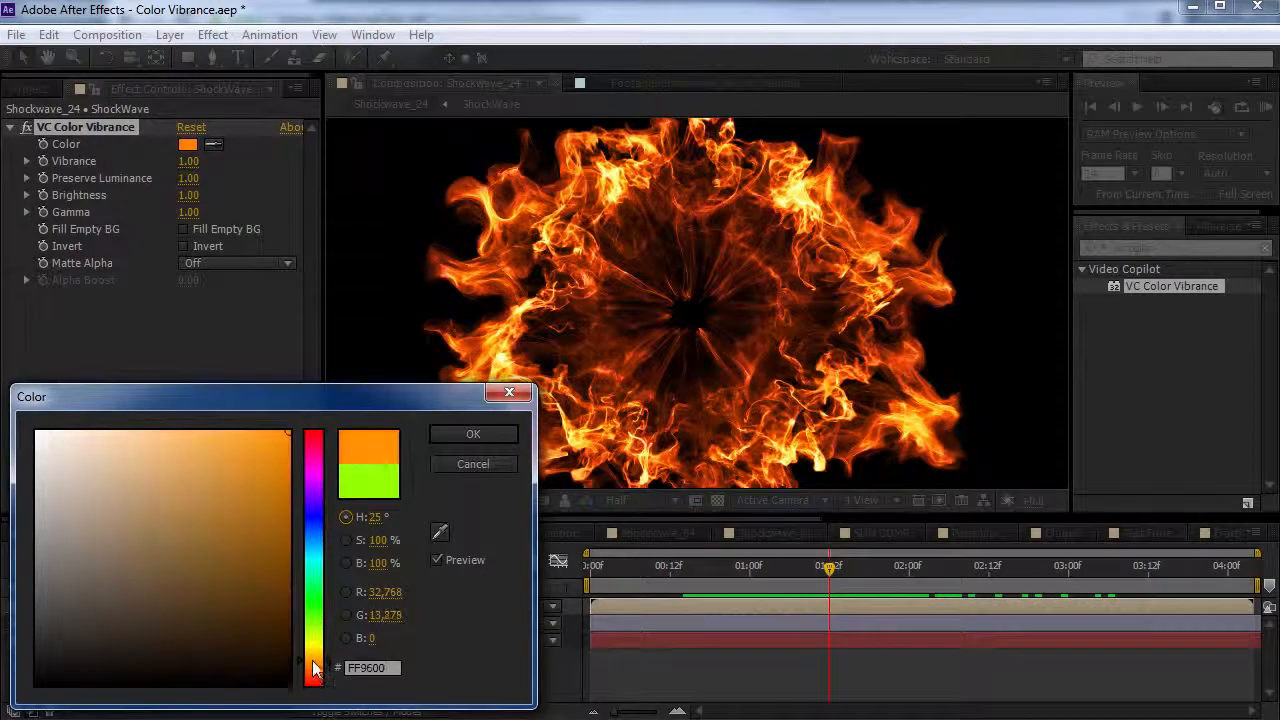
click(497, 436)
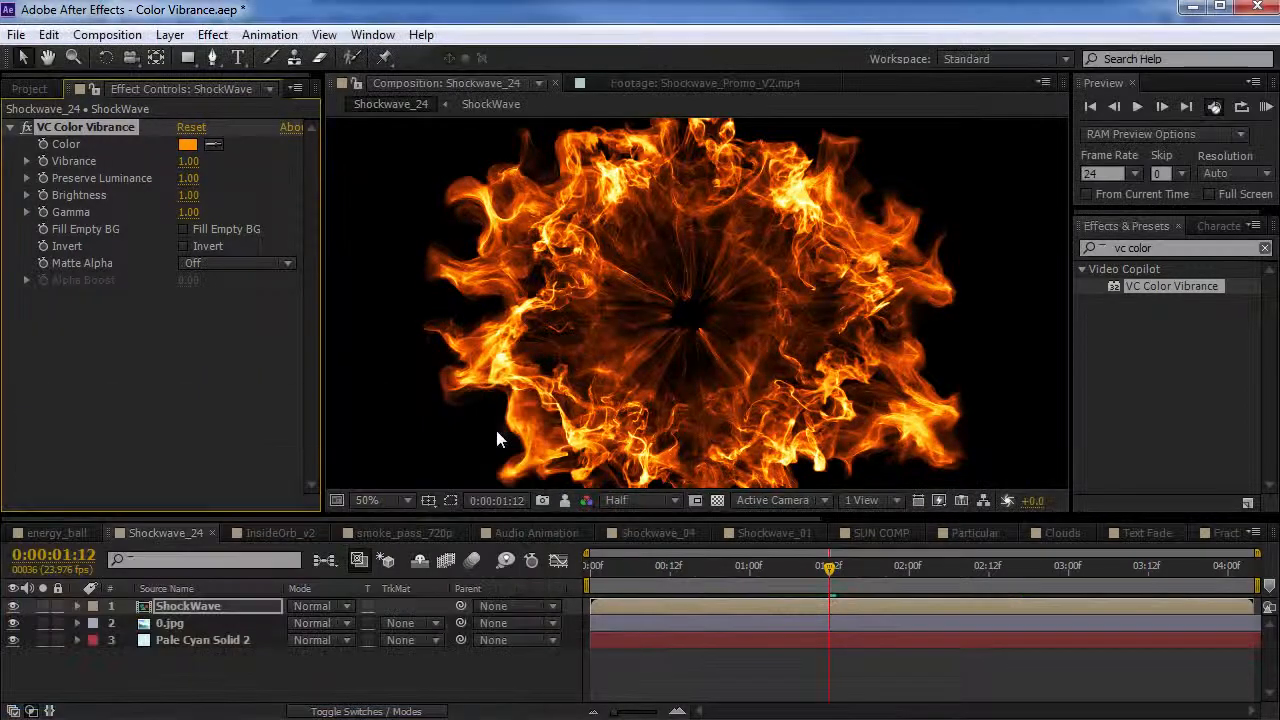
Step: Disable VC Color Vibrance and add a Curves effect to the ShockWave layer for comparison
click(26, 128)
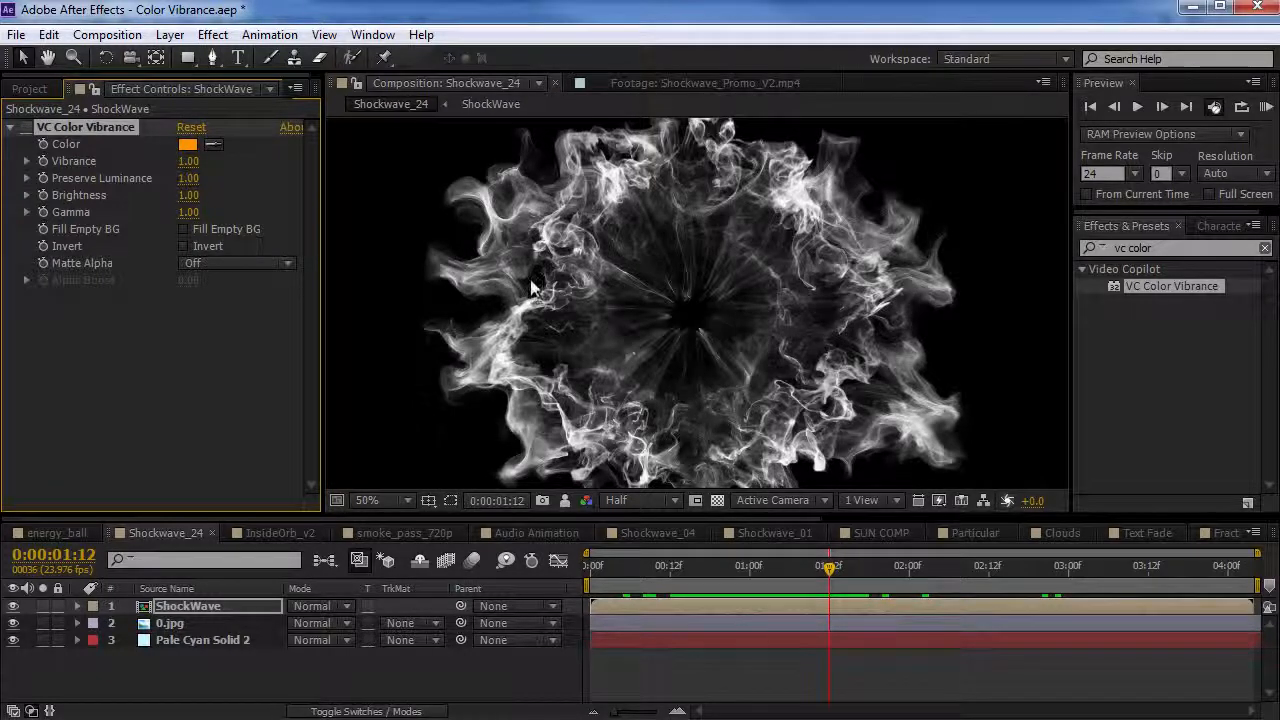
click(212, 34)
mouse_move(337, 221)
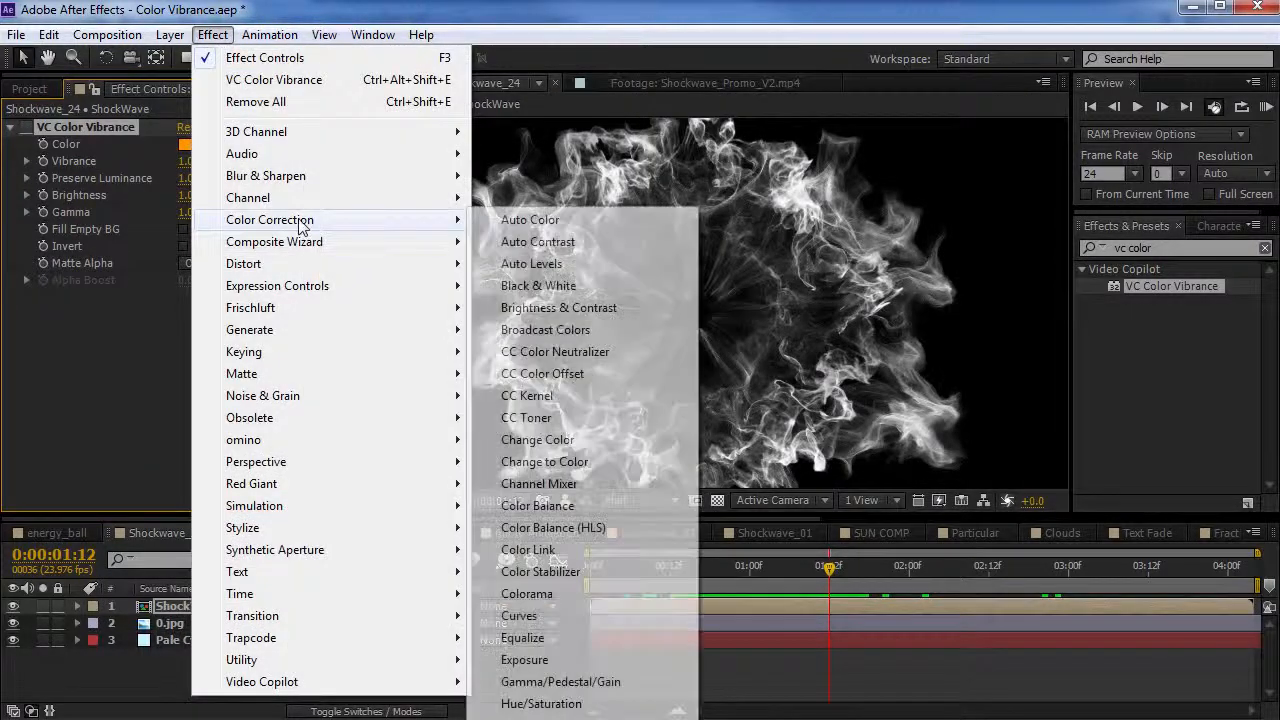
click(528, 616)
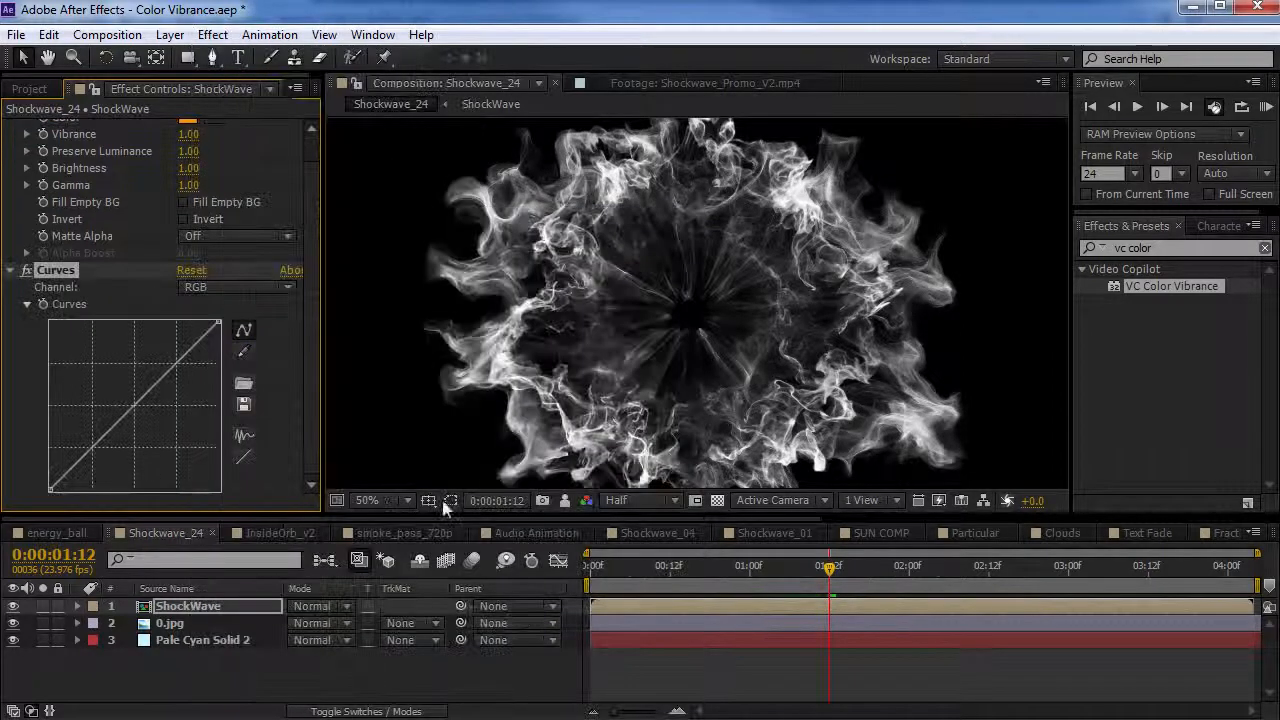
Step: Adjust the red channel curve and pull the blue channel curve down to tint the shockwave orange
click(206, 287)
click(220, 331)
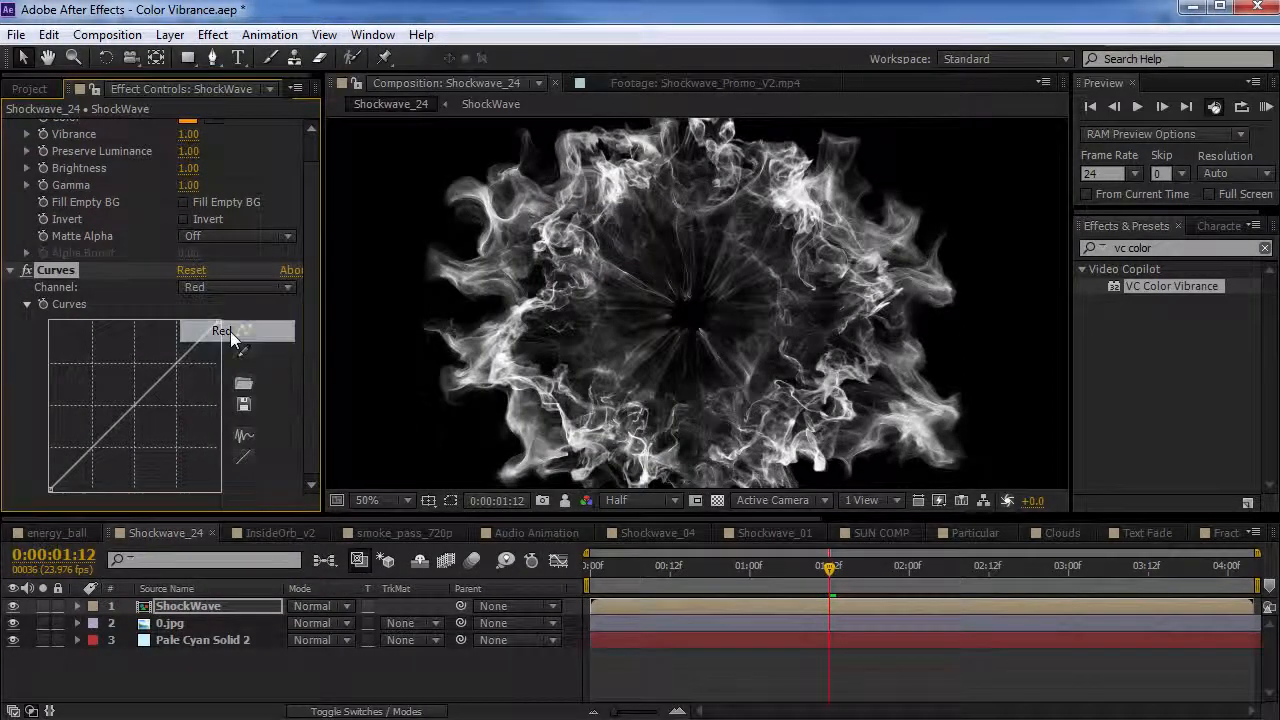
drag(115, 422, 160, 446)
click(206, 287)
click(225, 368)
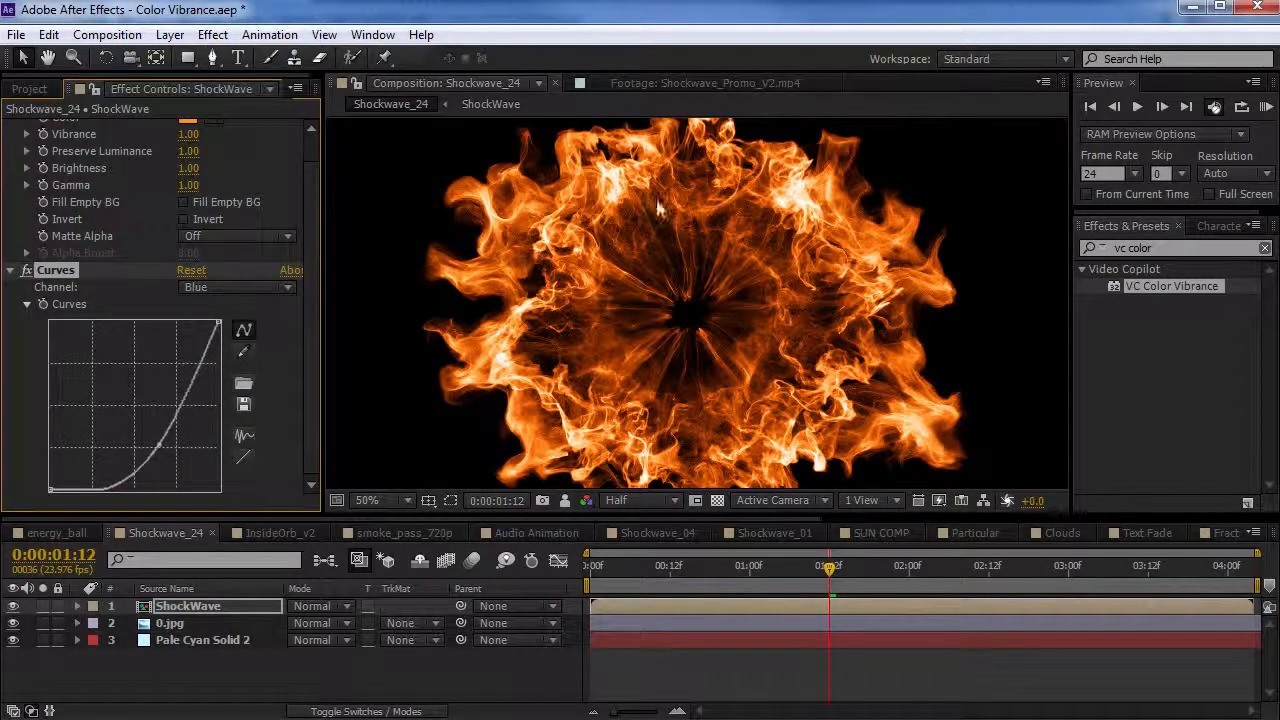
Step: Shape the green channel into an S-curve, with raised highlights and lowered shadows
click(225, 288)
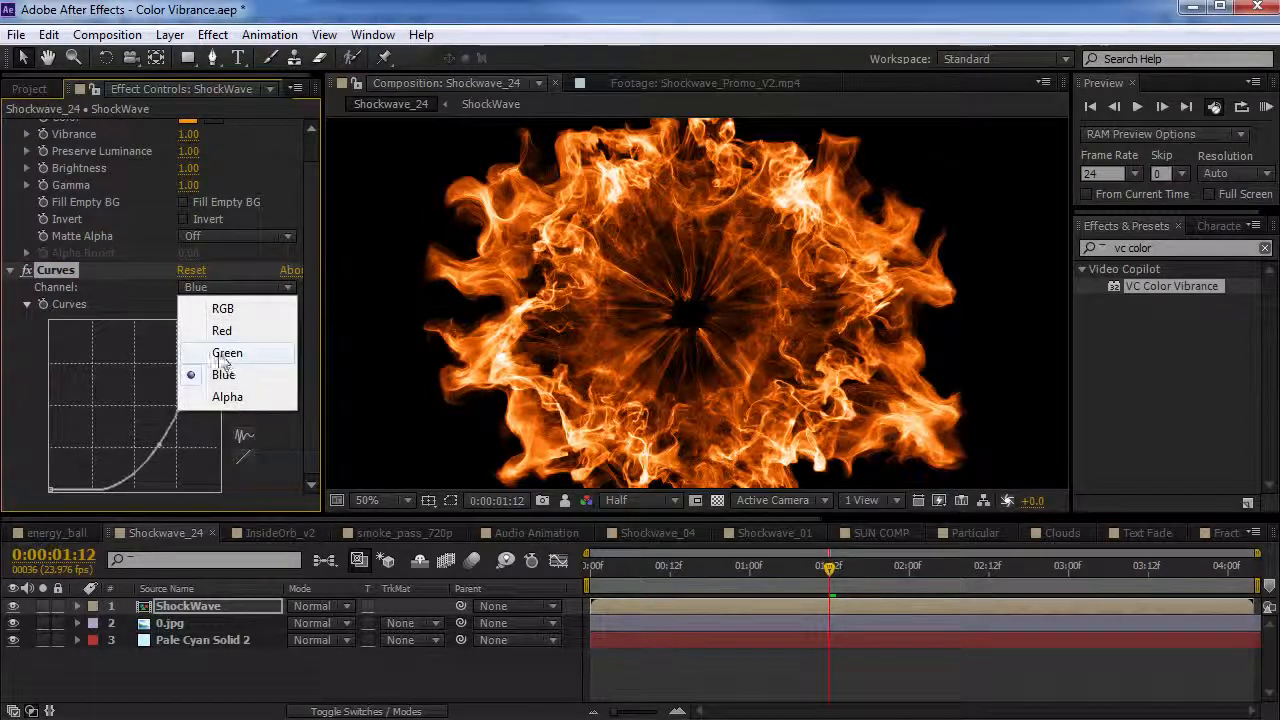
click(222, 356)
drag(150, 390, 155, 375)
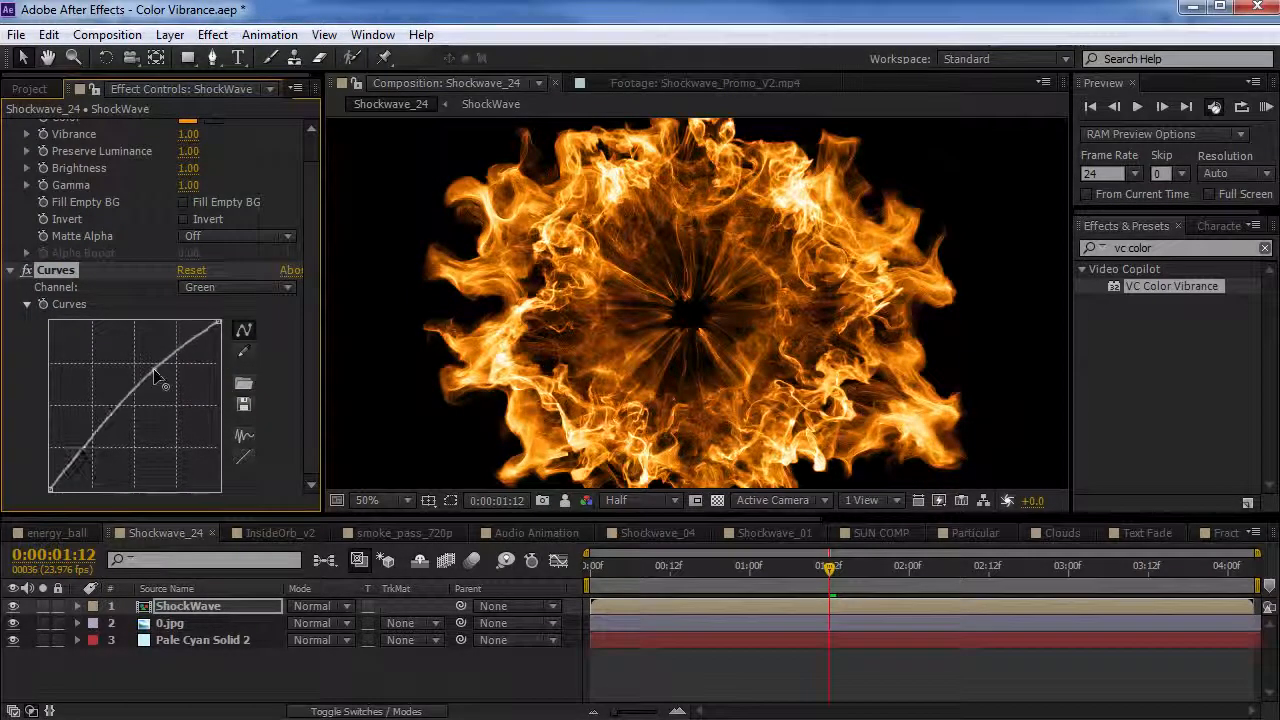
drag(108, 428, 103, 447)
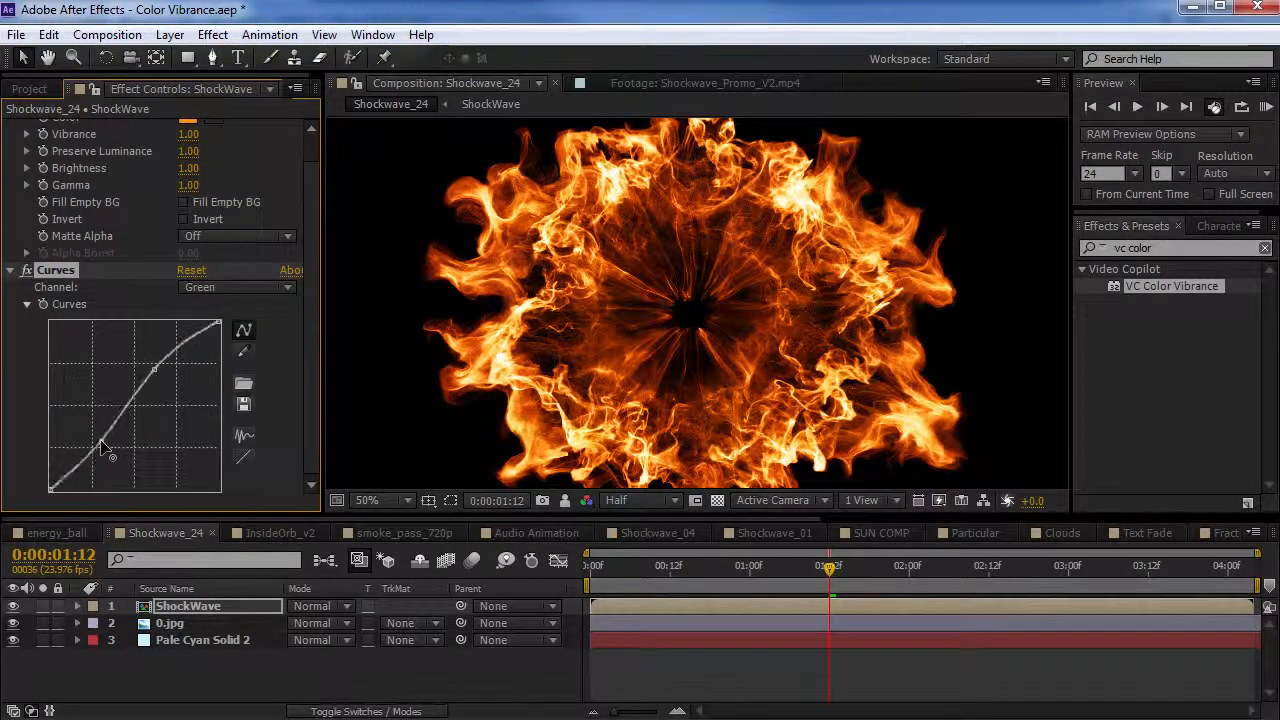
drag(154, 370, 158, 367)
Step: Delete the Curves effect and re-enable VC Color Vibrance
click(53, 270)
key(Delete)
click(27, 128)
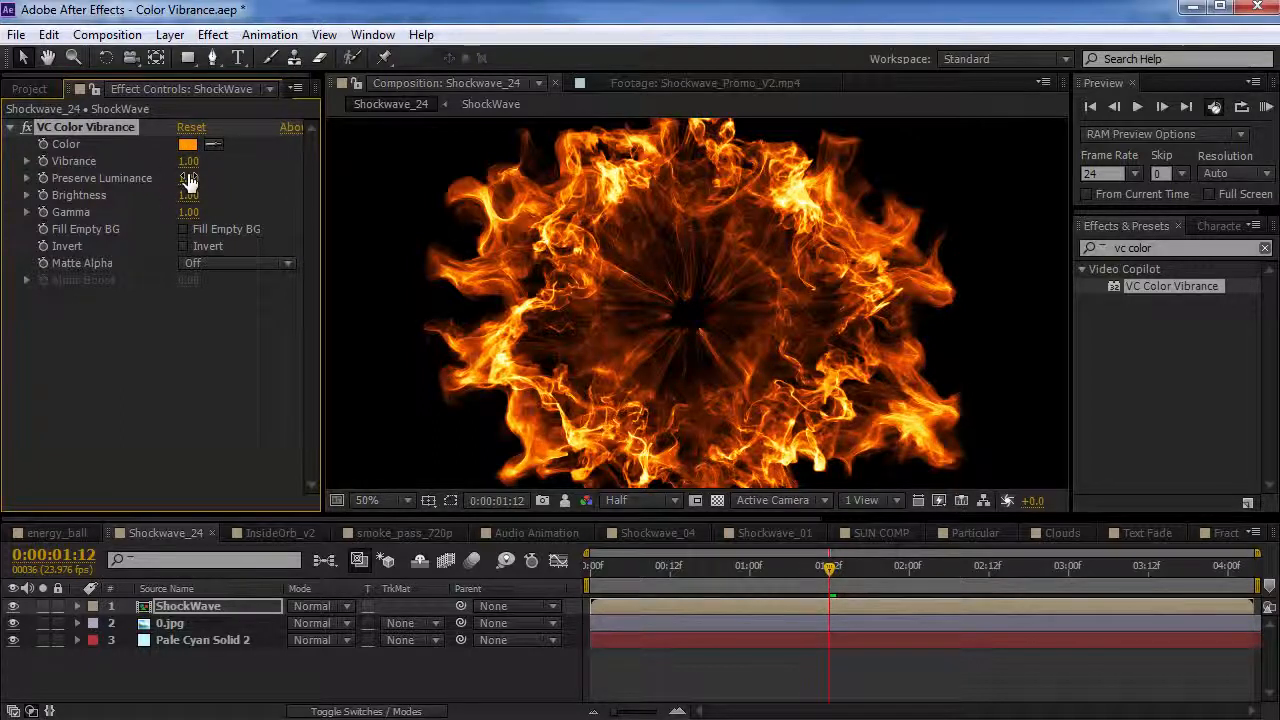
Step: Disable VC Color Vibrance and add a Hue/Saturation effect to the ShockWave layer
click(26, 127)
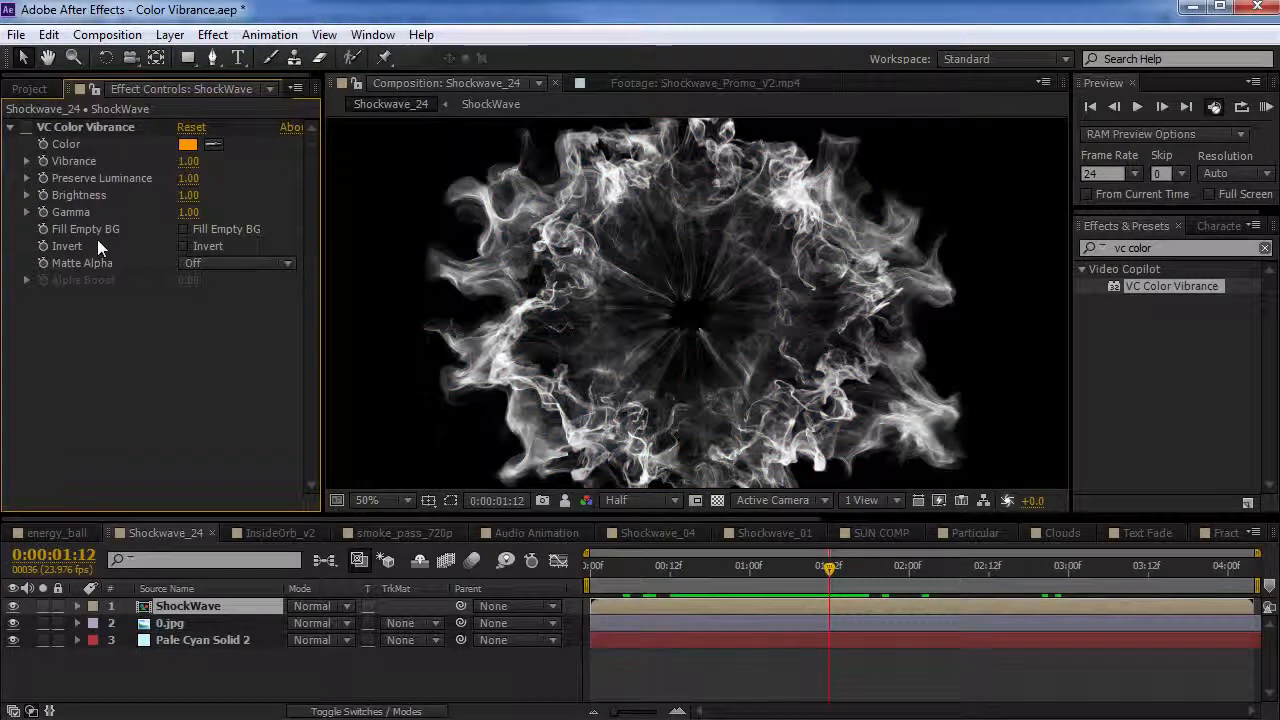
click(212, 34)
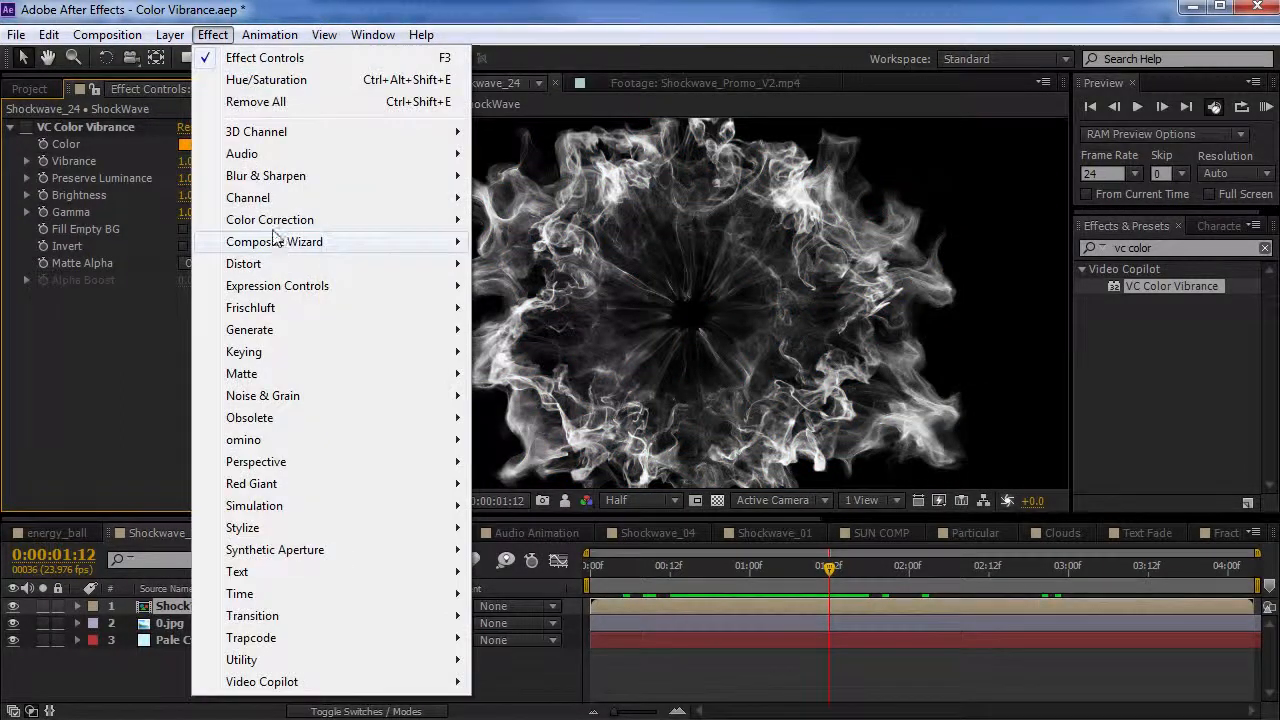
mouse_move(270, 219)
click(540, 703)
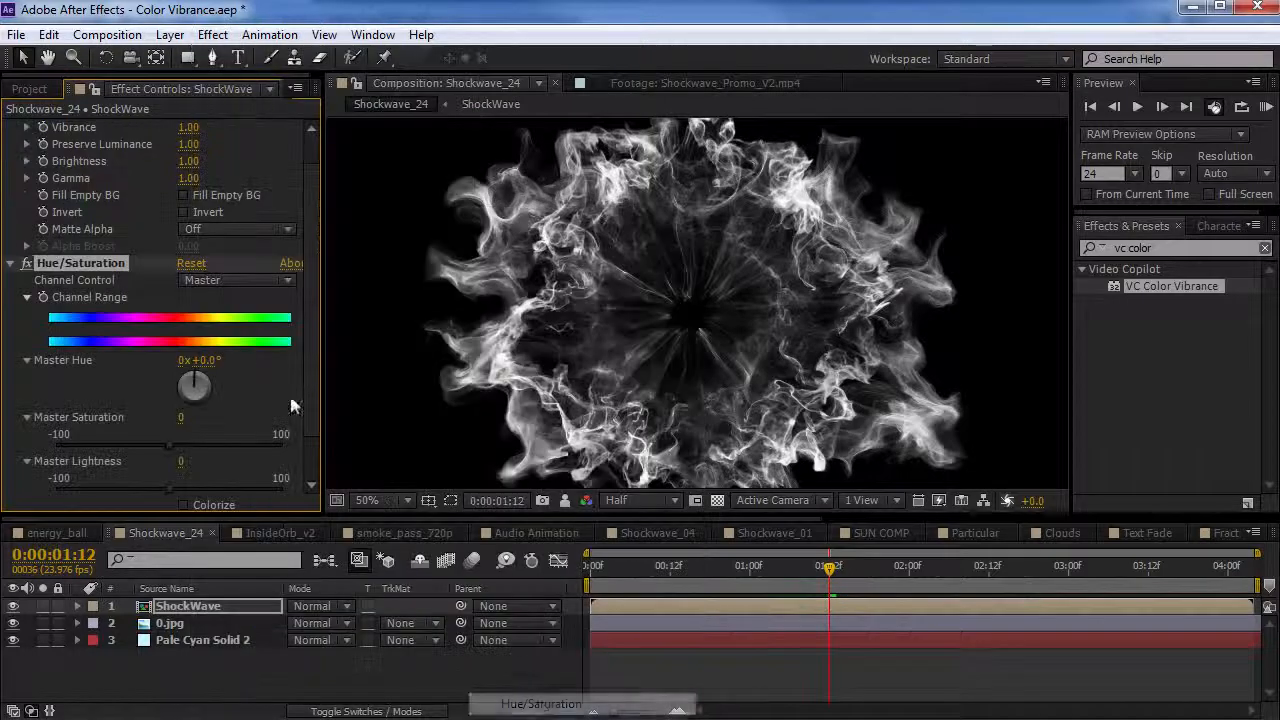
Step: Turn on Colorize in Hue/Saturation with a colorize hue of 15° and a colorize saturation of 90
scroll(256, 373, down, 2)
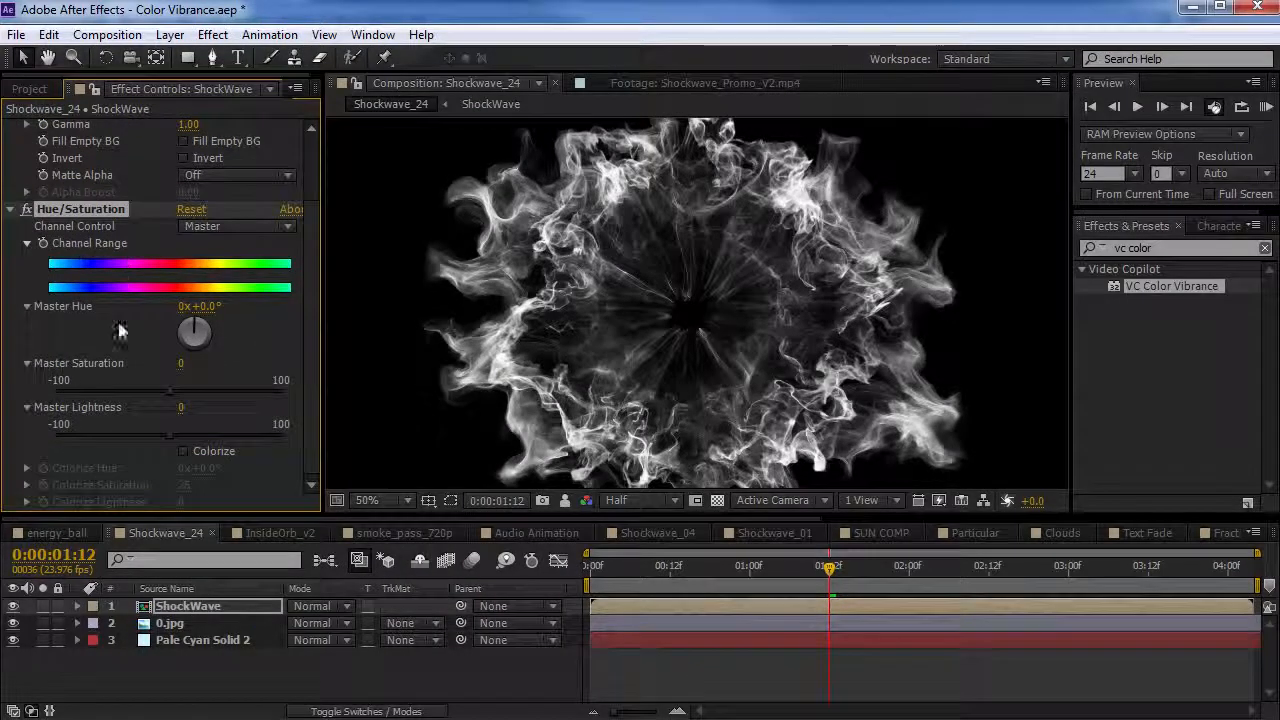
click(183, 451)
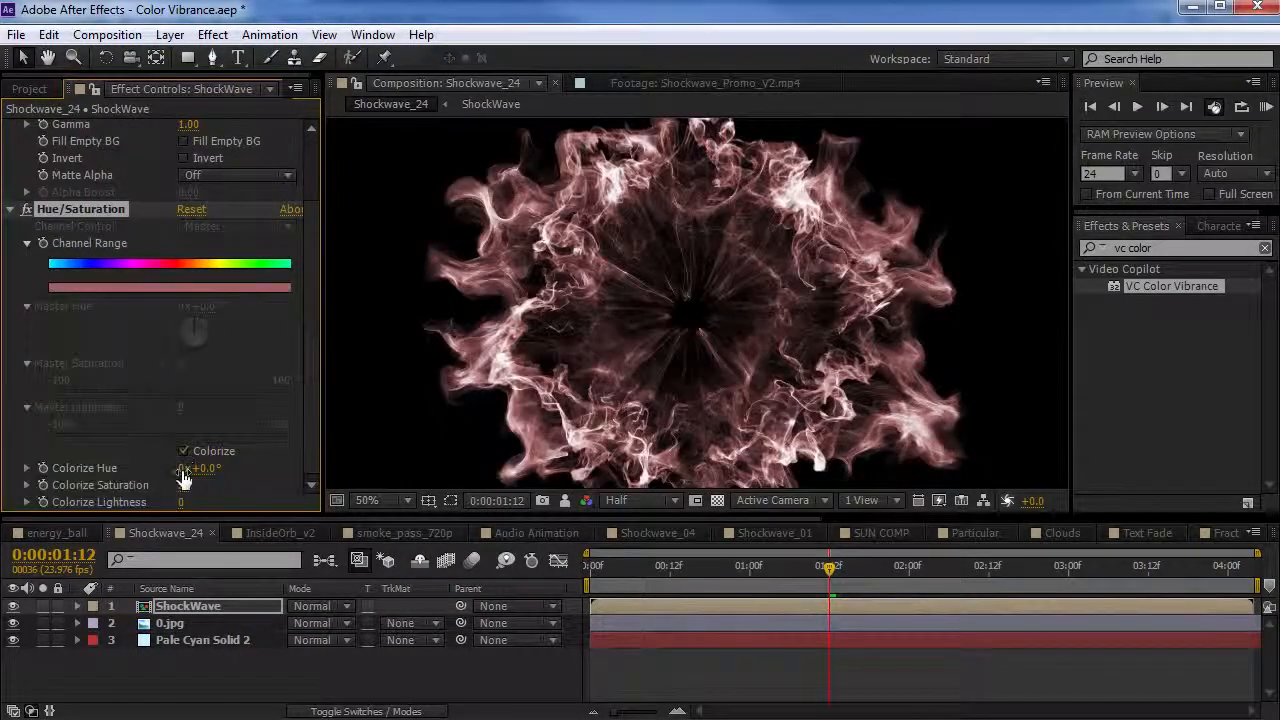
drag(183, 485, 218, 468)
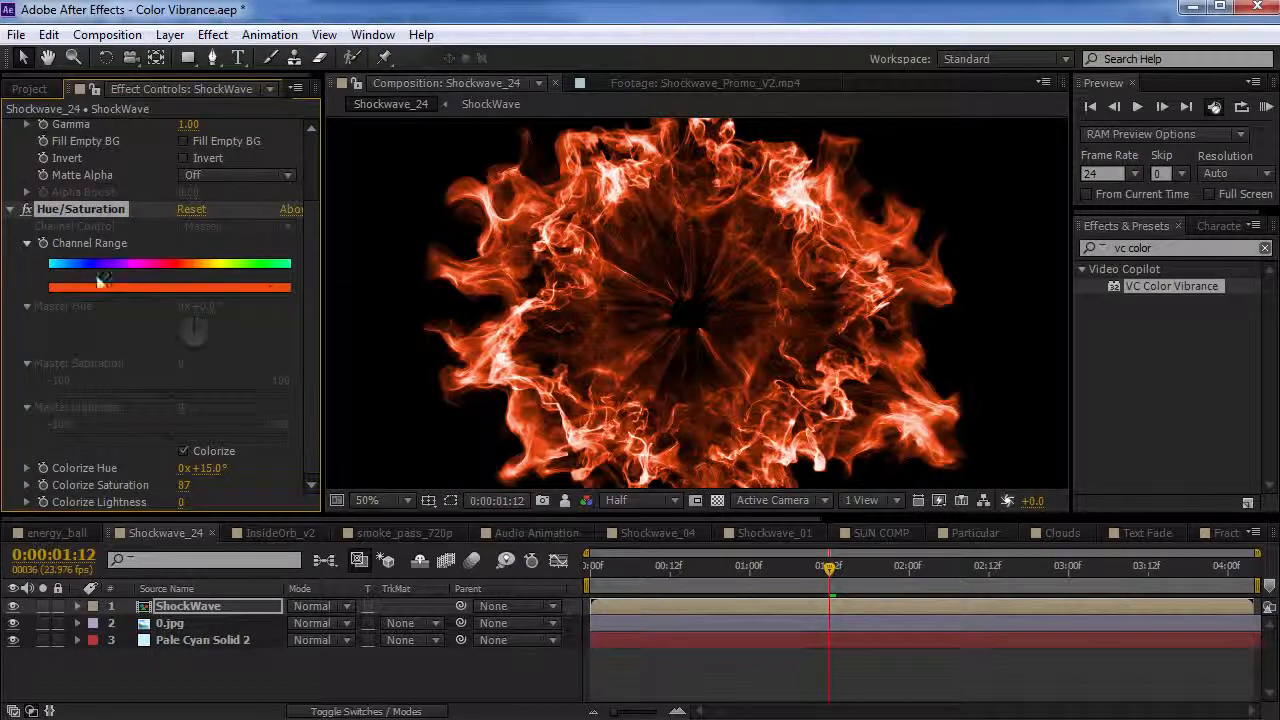
drag(184, 485, 190, 485)
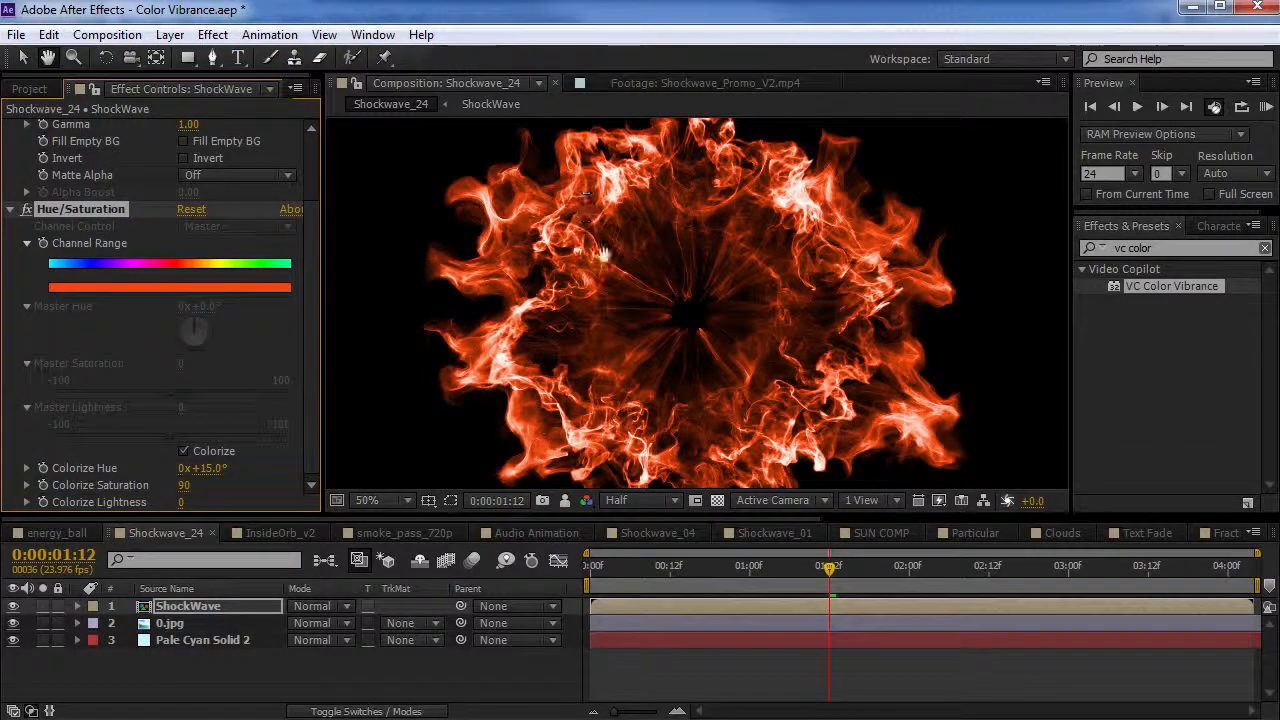
Step: Inspect the colorized smoke up close, delete the Hue/Saturation effect and turn VC Color Vibrance back on
scroll(612, 340, up, 2)
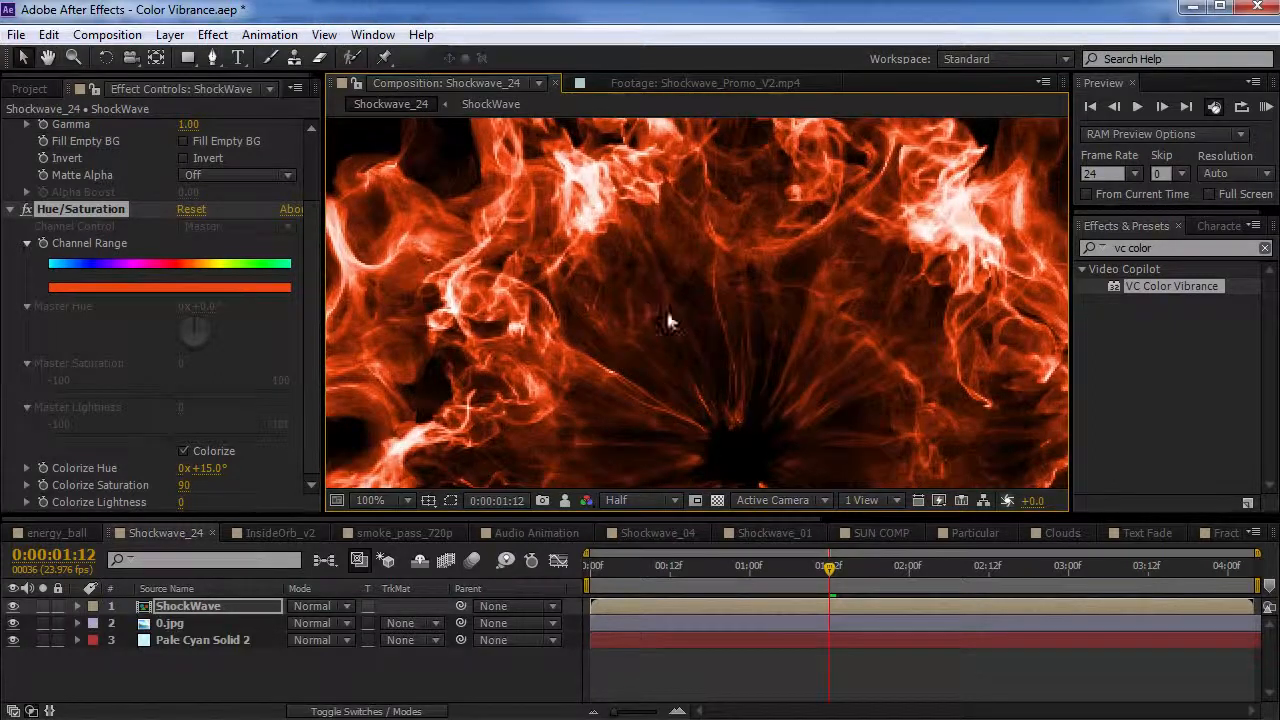
scroll(667, 311, down, 2)
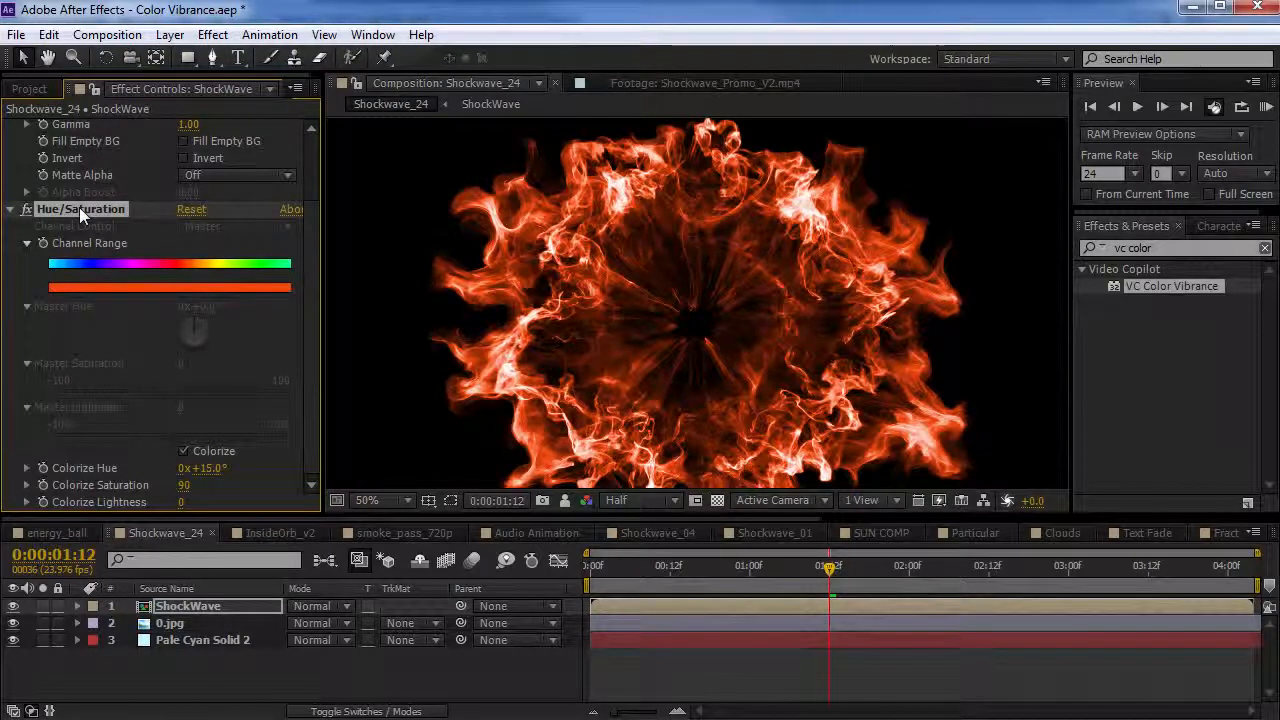
key(Delete)
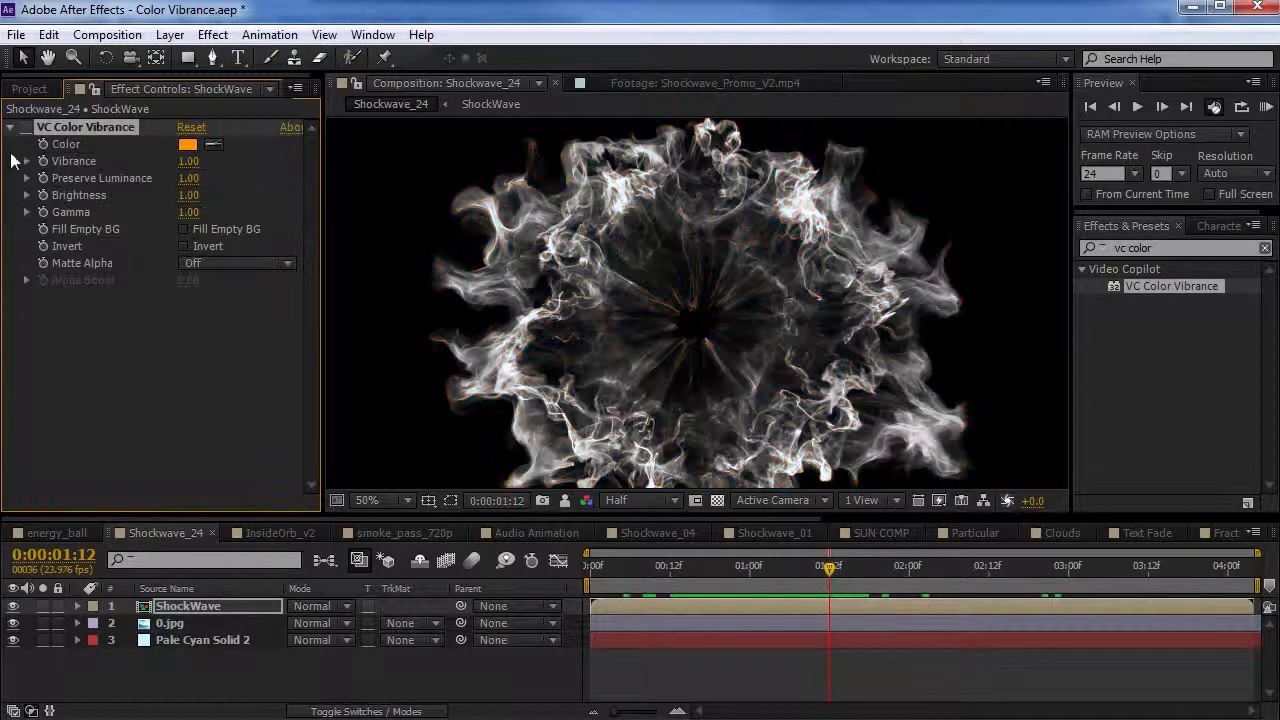
click(25, 128)
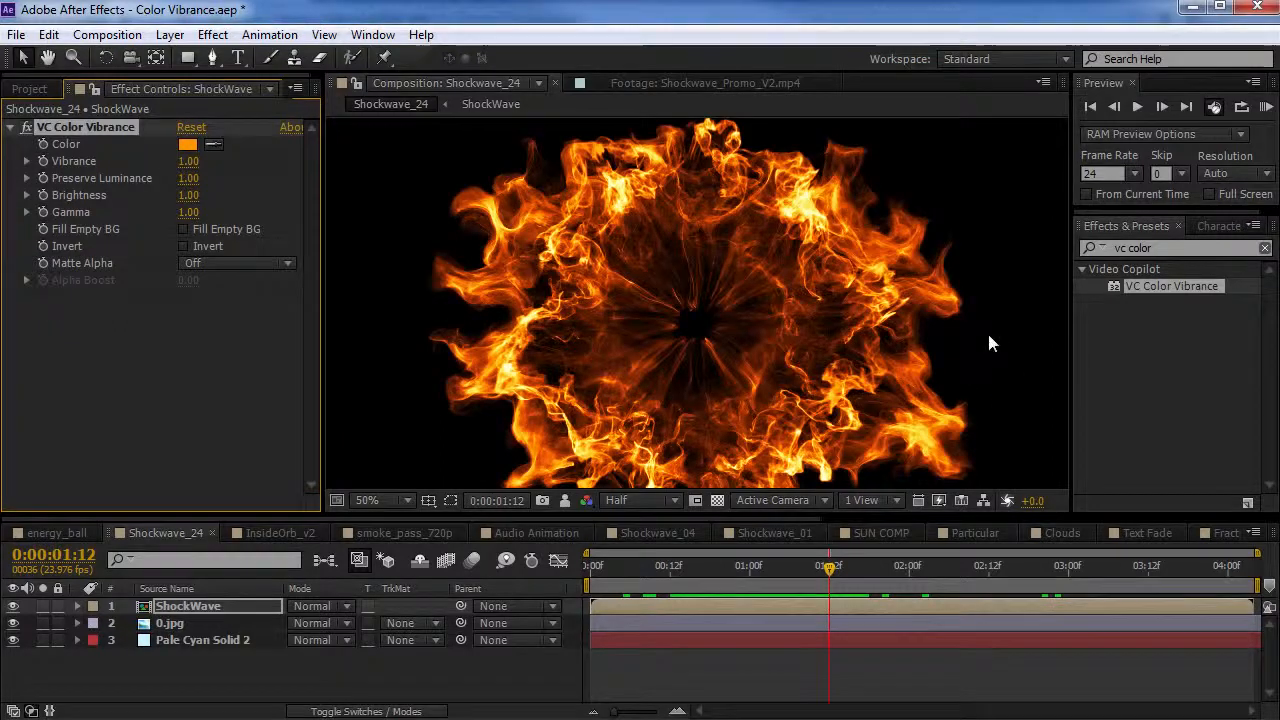
Step: Try a magenta E400FF color for VC Color Vibrance on the ShockWave layer and cancel the change
click(187, 145)
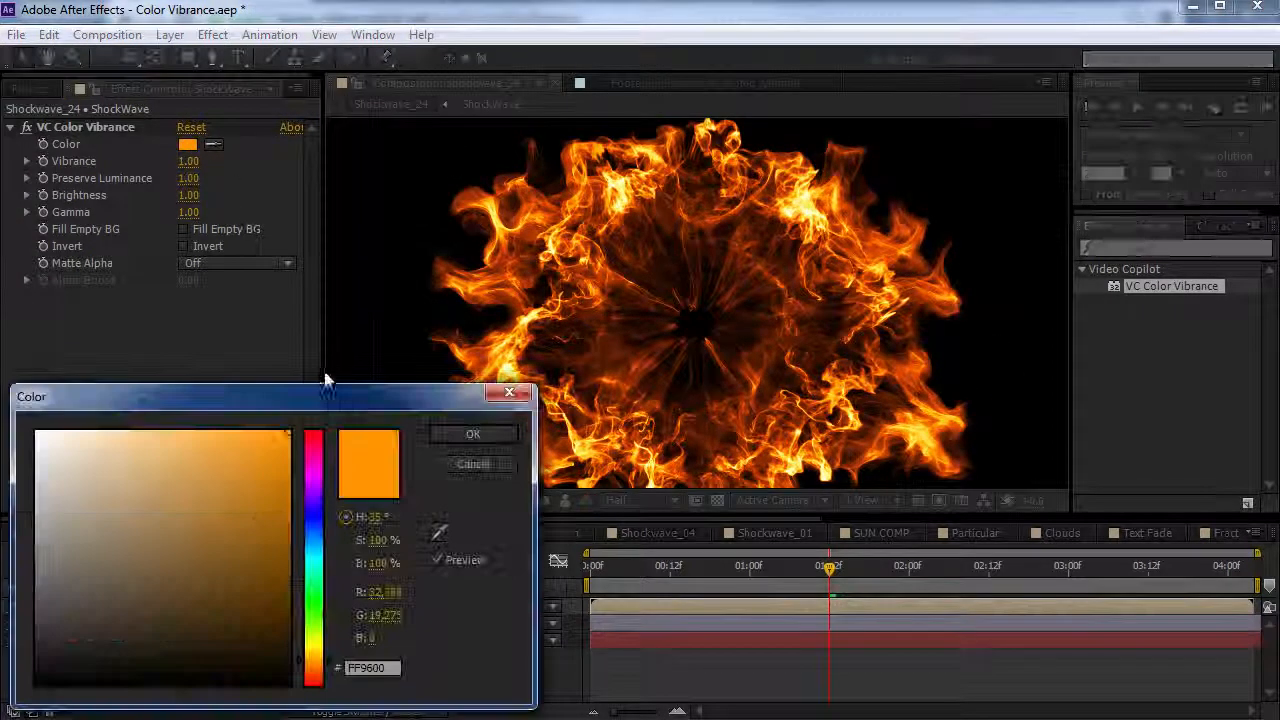
click(309, 480)
drag(311, 479, 310, 477)
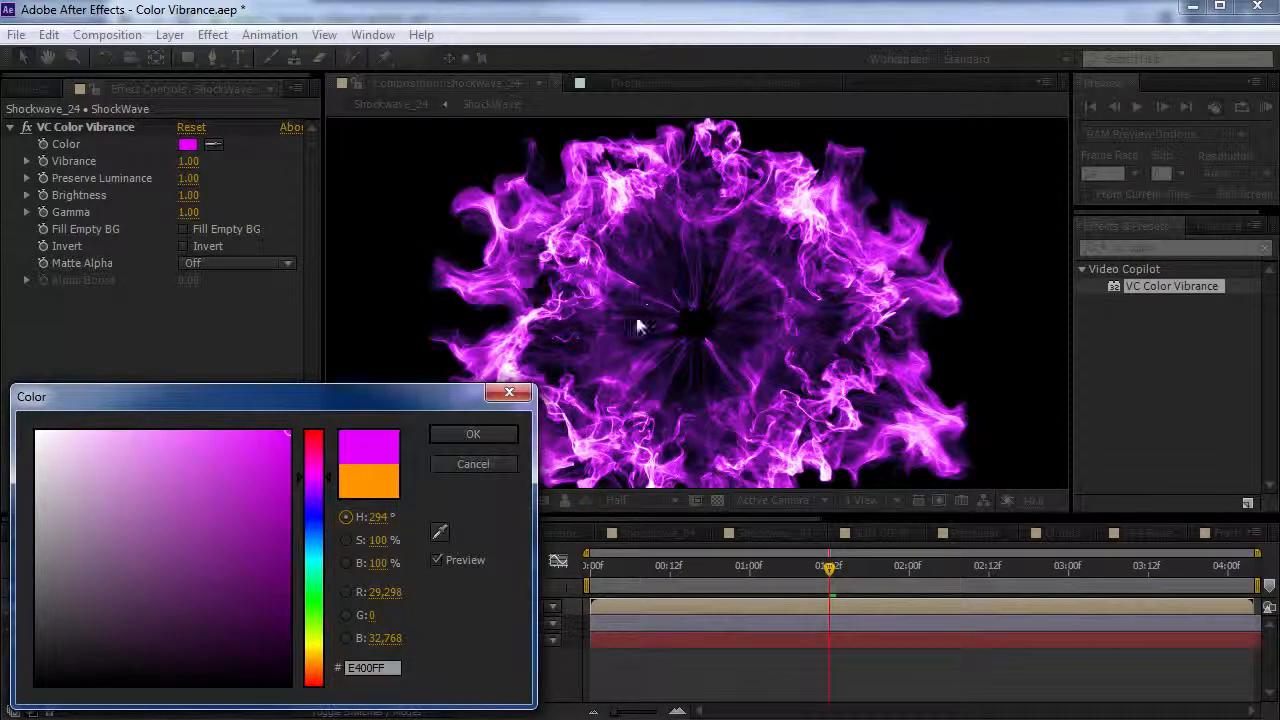
drag(311, 480, 480, 471)
click(480, 470)
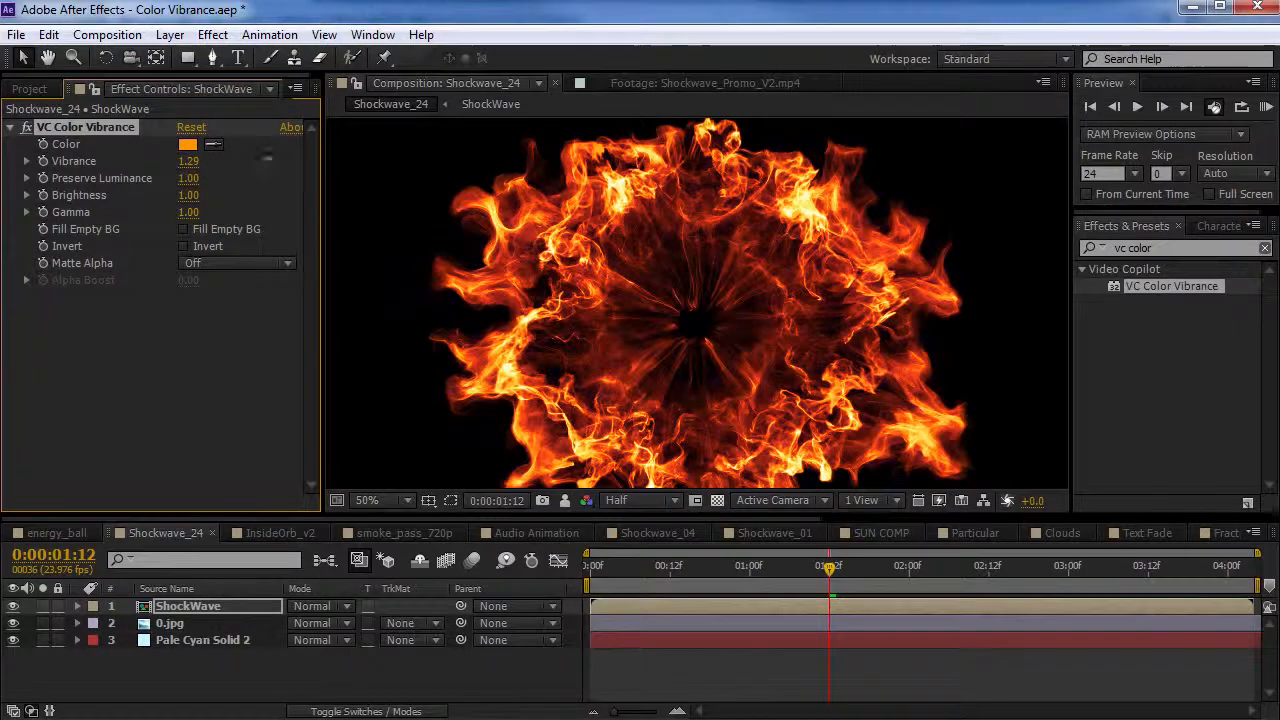
Step: Adjust VC Color Vibrance to a Vibrance of 1.23, Brightness of 1.44 and Gamma of 0.07, checking the flames at an earlier frame
mouse_move(262, 164)
mouse_down()
mouse_move(275, 169)
mouse_move(251, 168)
mouse_up()
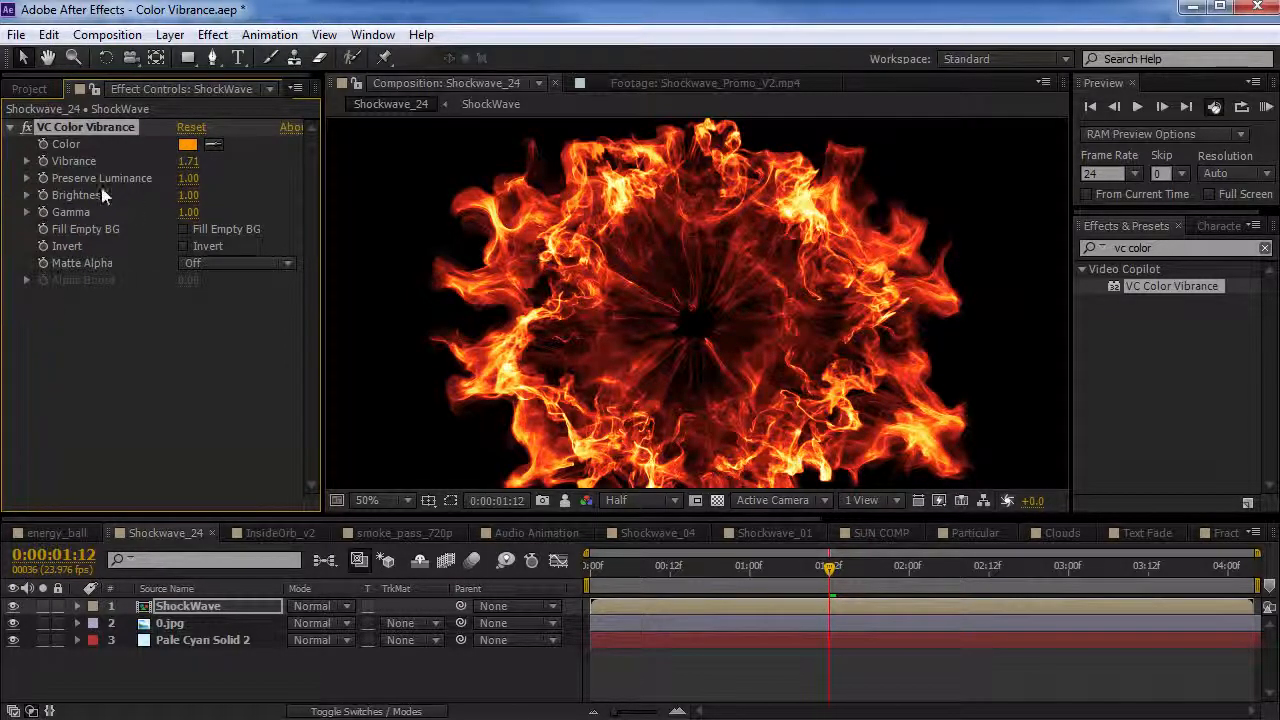
drag(188, 195, 160, 199)
drag(162, 212, 246, 181)
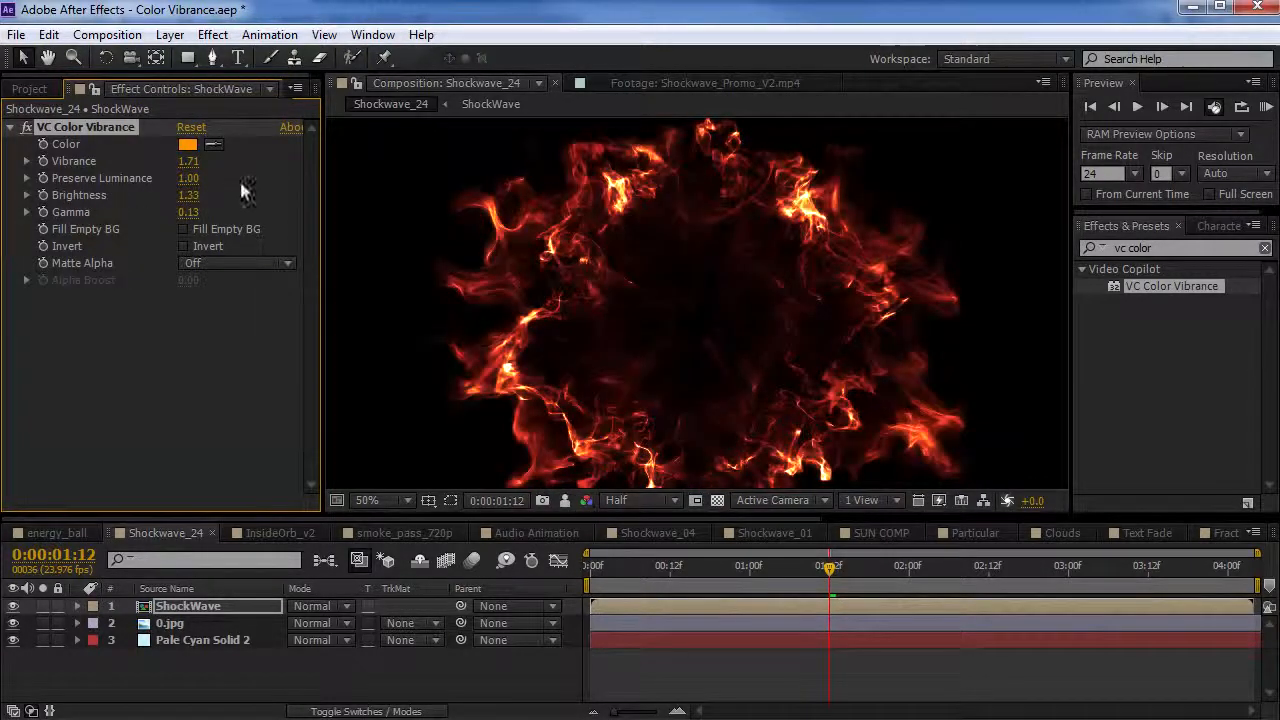
drag(152, 212, 128, 214)
drag(641, 567, 756, 567)
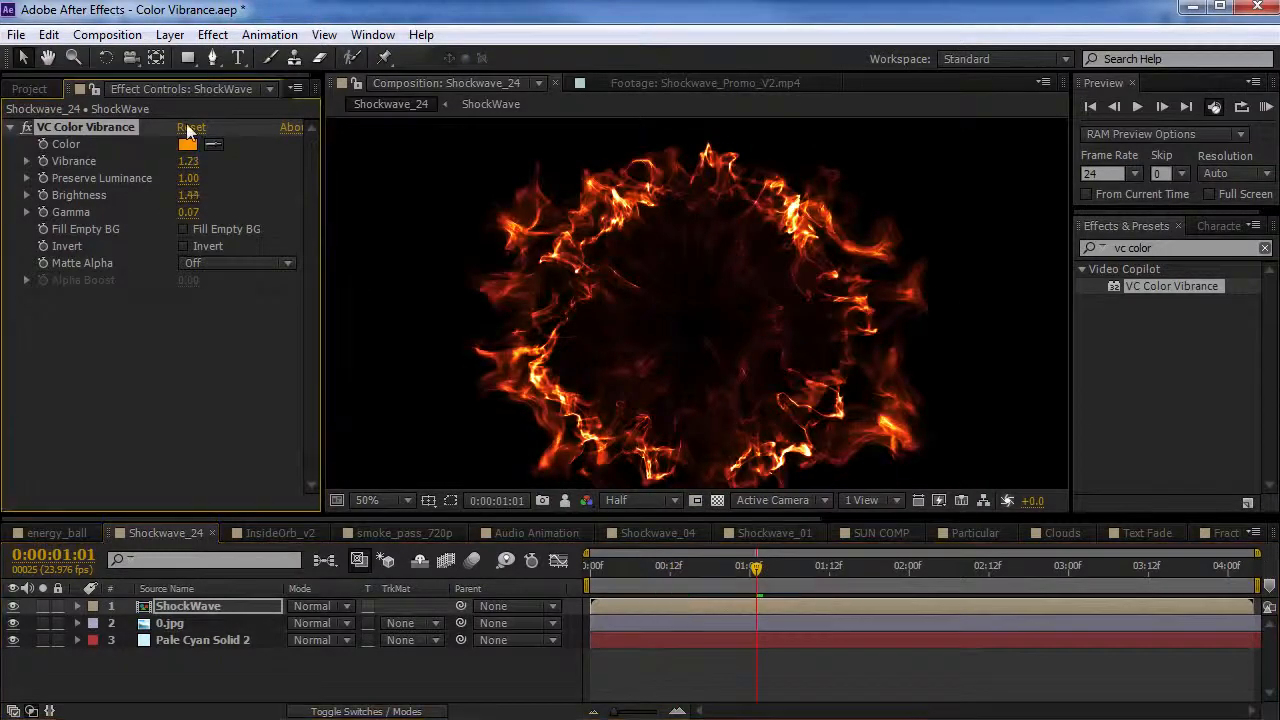
Step: Reset VC Color Vibrance to its defaults and turn on Invert, checking the inverted smoke up close at several frames
click(192, 127)
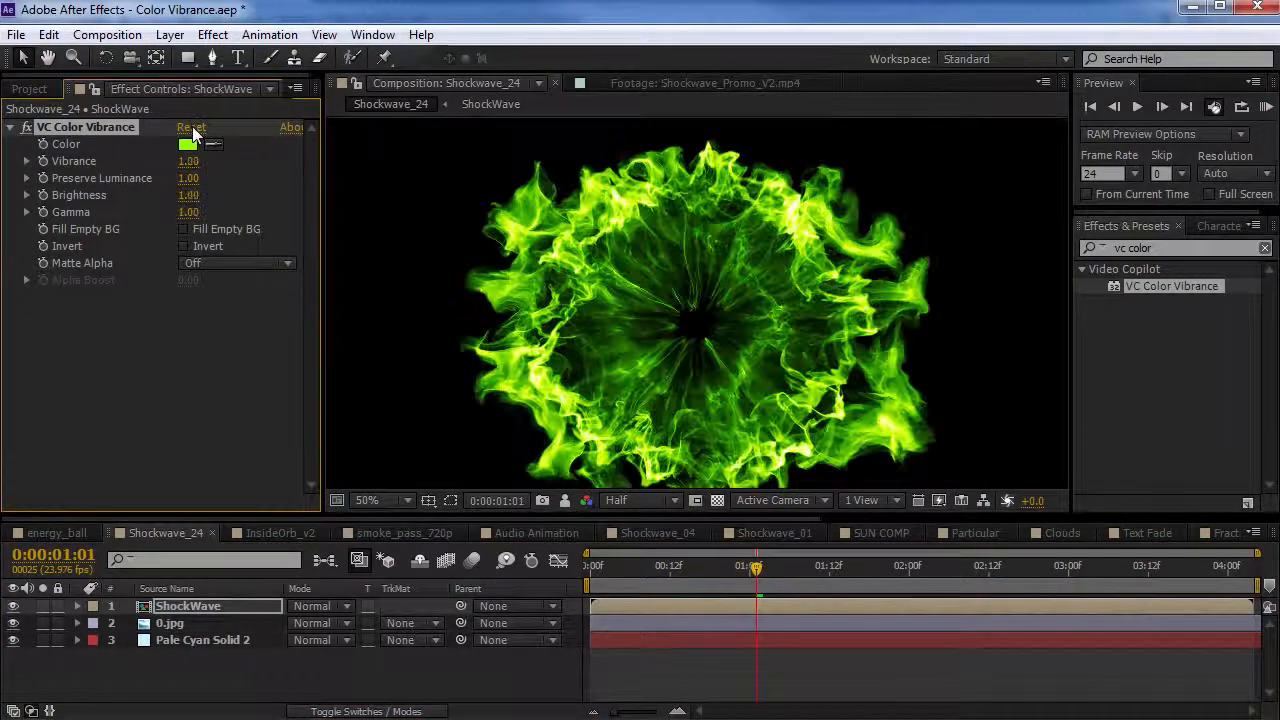
click(183, 246)
click(690, 567)
mouse_move(697, 583)
mouse_down()
mouse_move(871, 583)
mouse_move(720, 583)
mouse_up()
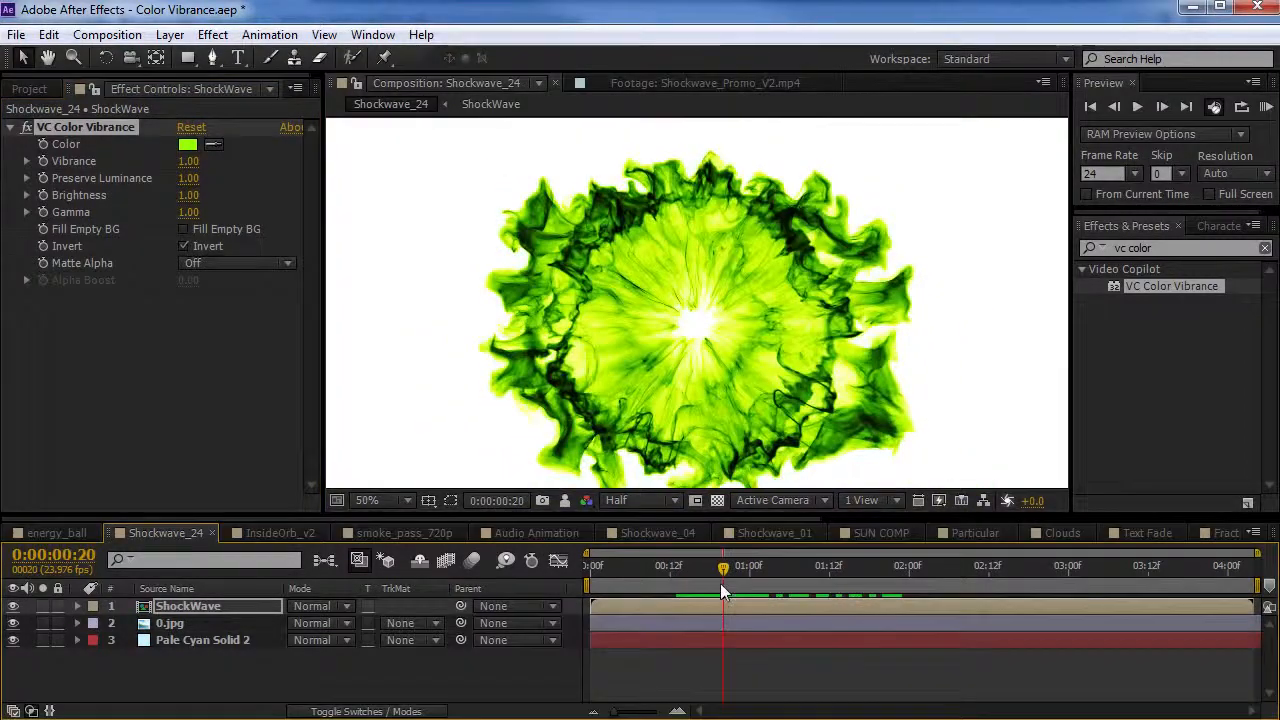
scroll(676, 334, up, 1)
drag(676, 390, 814, 346)
drag(713, 572, 762, 570)
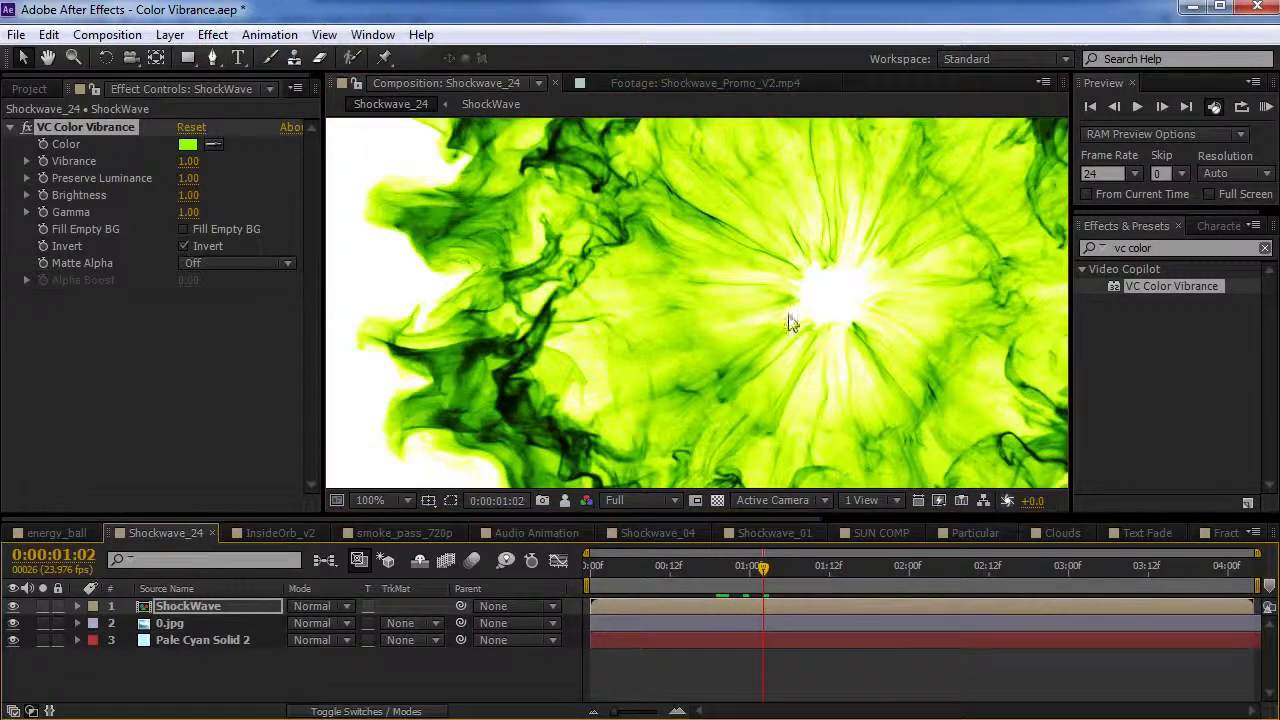
scroll(850, 325, down, 1)
Step: Turn off Invert and set Matte Alpha to On, moving the ShockWave layer around over the warehouse background
click(229, 264)
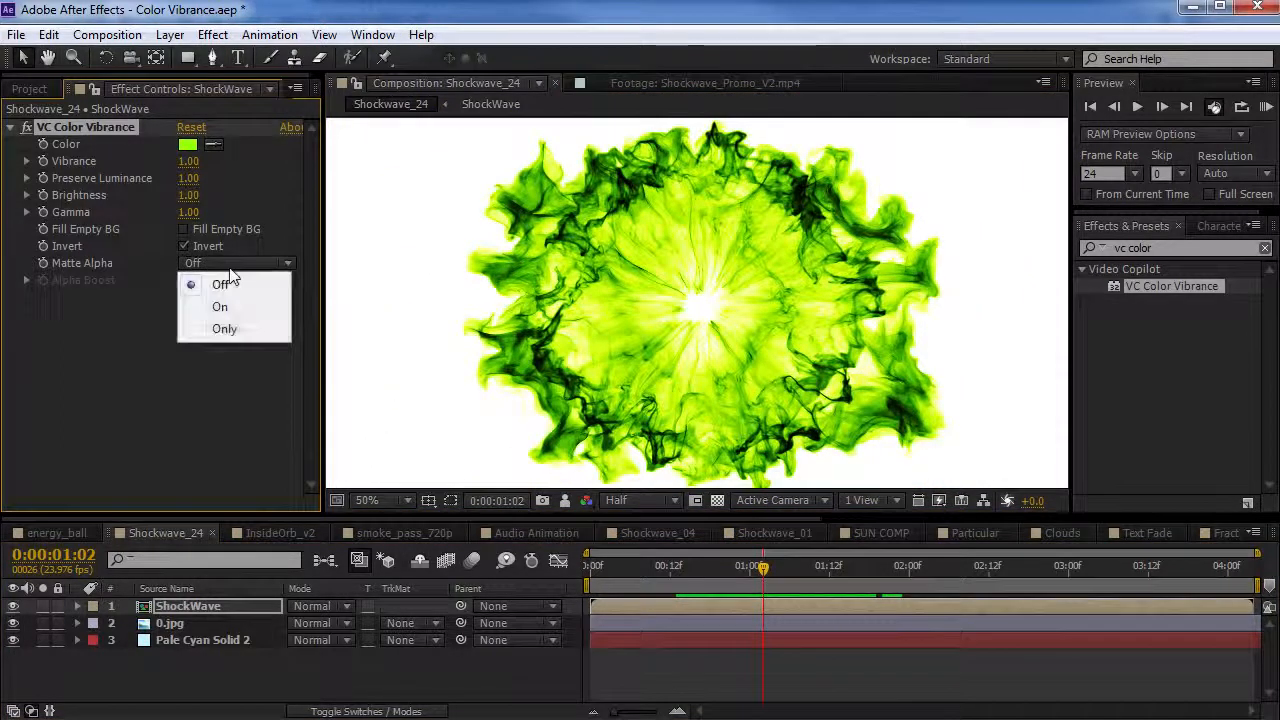
click(62, 268)
click(181, 246)
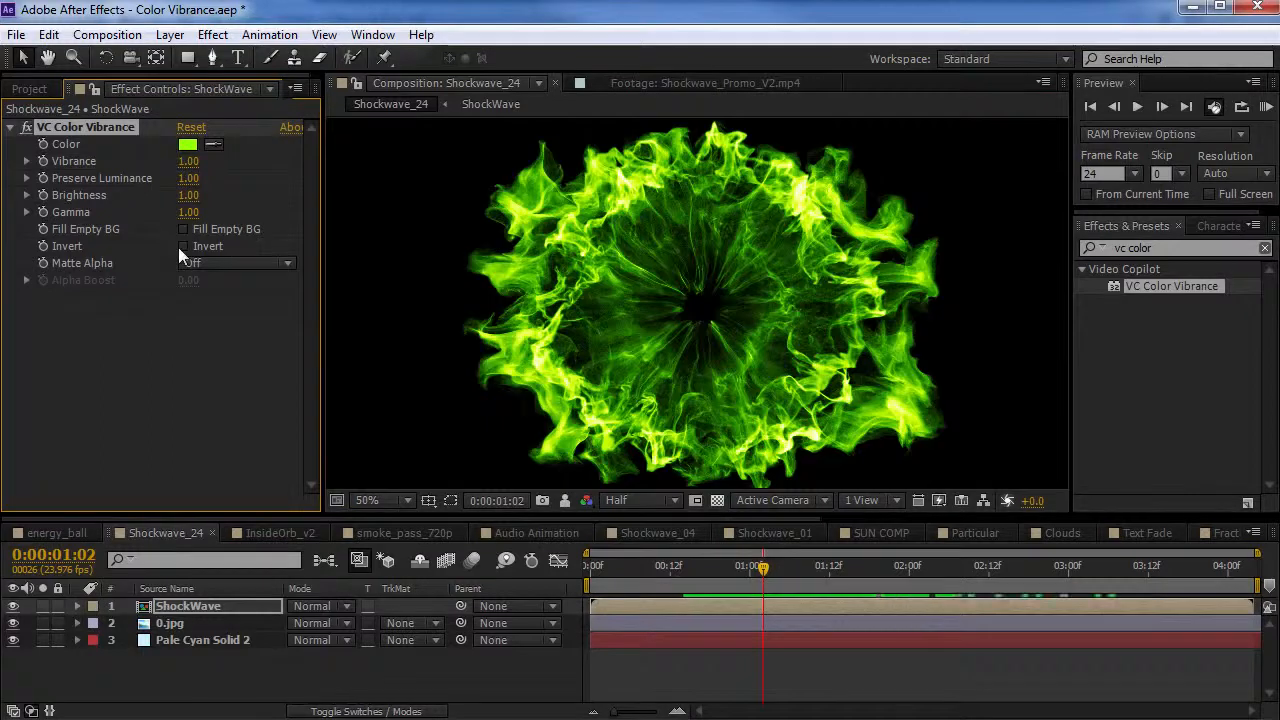
click(269, 266)
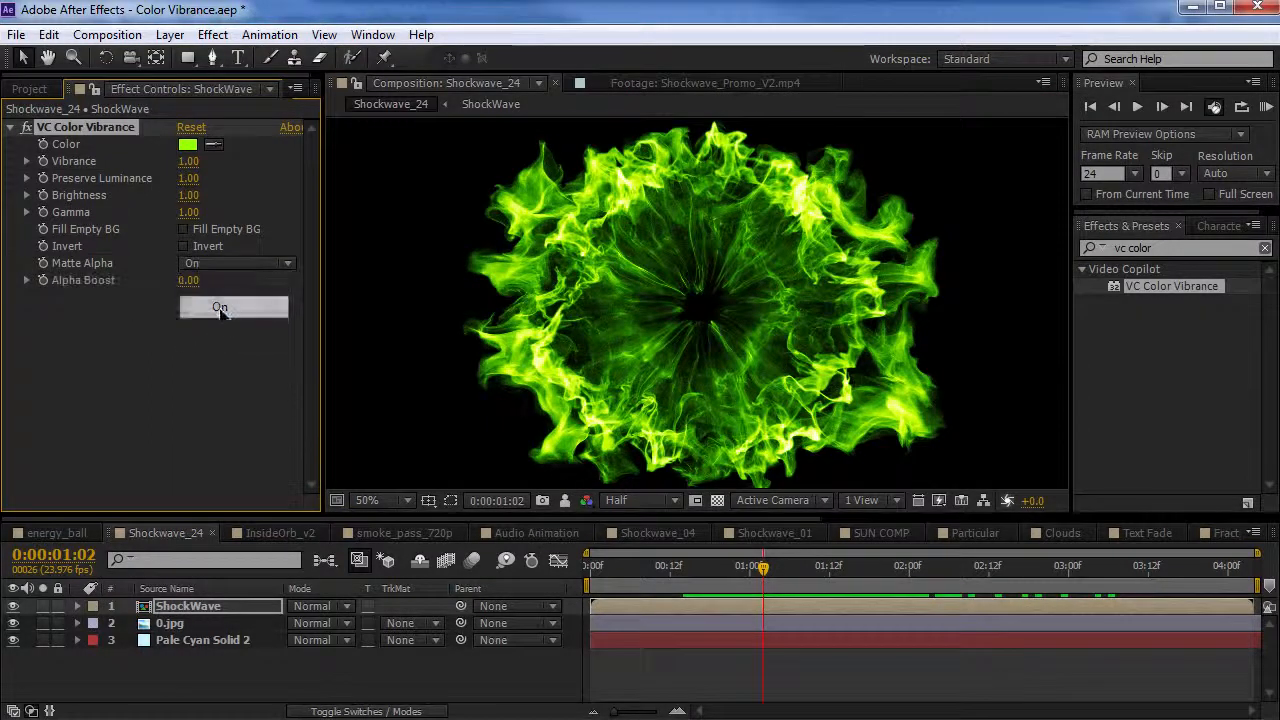
click(212, 305)
drag(710, 288, 672, 267)
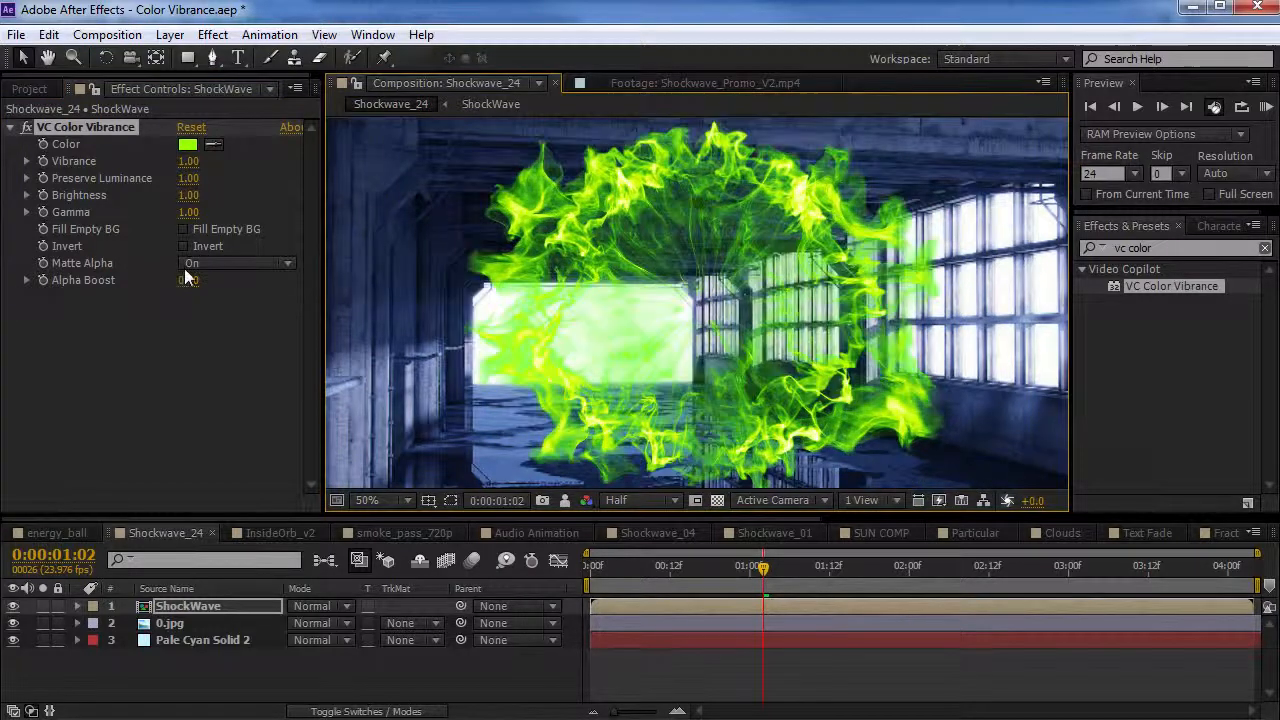
drag(614, 269, 760, 303)
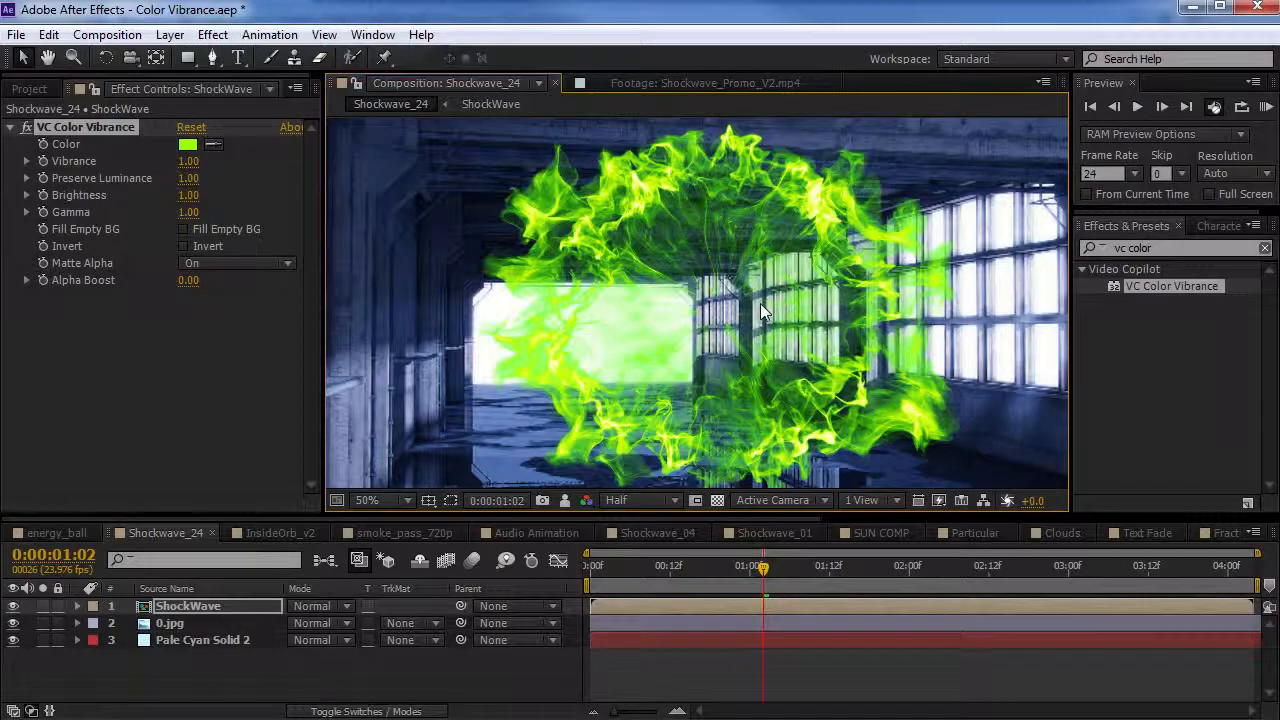
Step: Try the Screen blending mode on ShockWave with Matte Alpha off, and restore Normal mode with Matte Alpha set to On
click(240, 263)
click(218, 286)
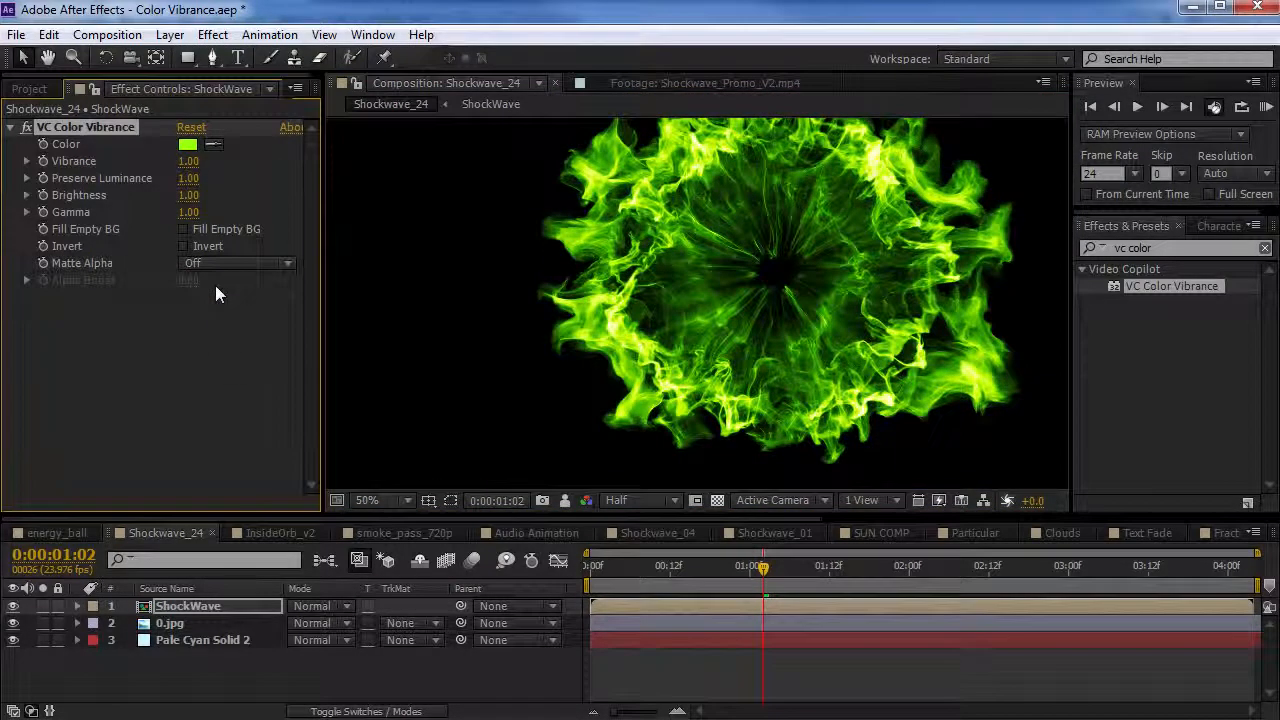
click(333, 608)
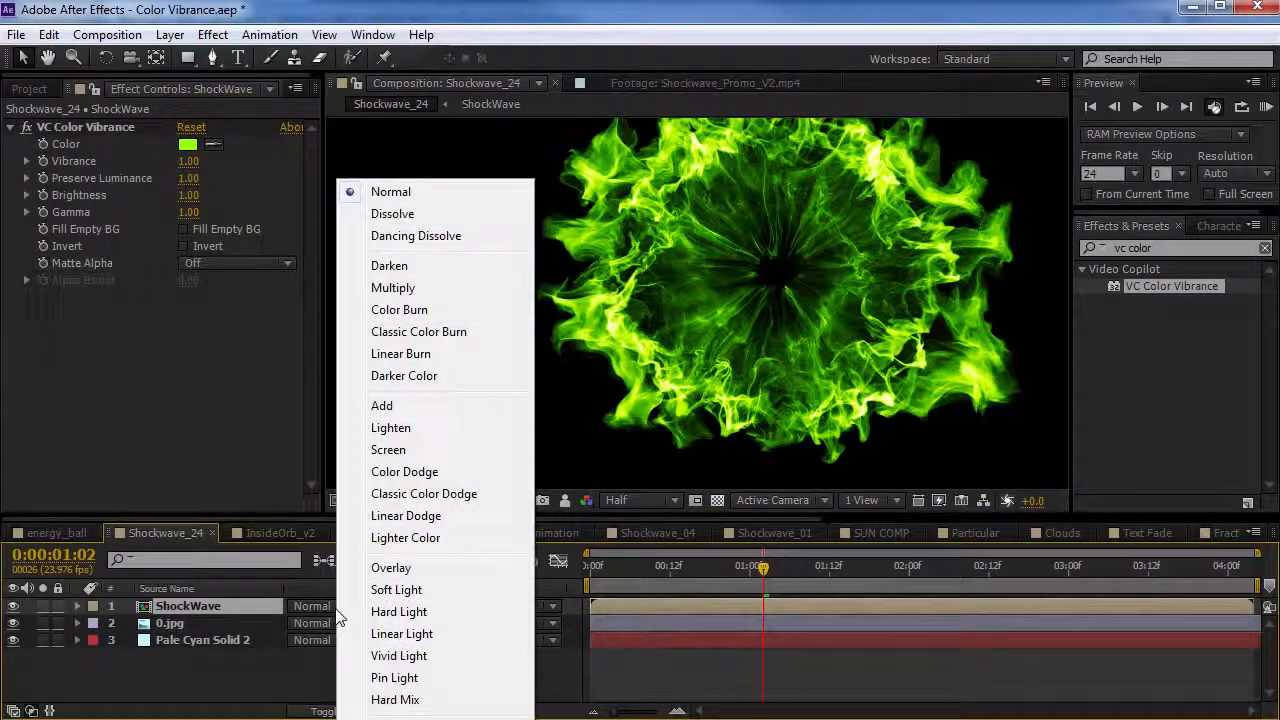
click(392, 450)
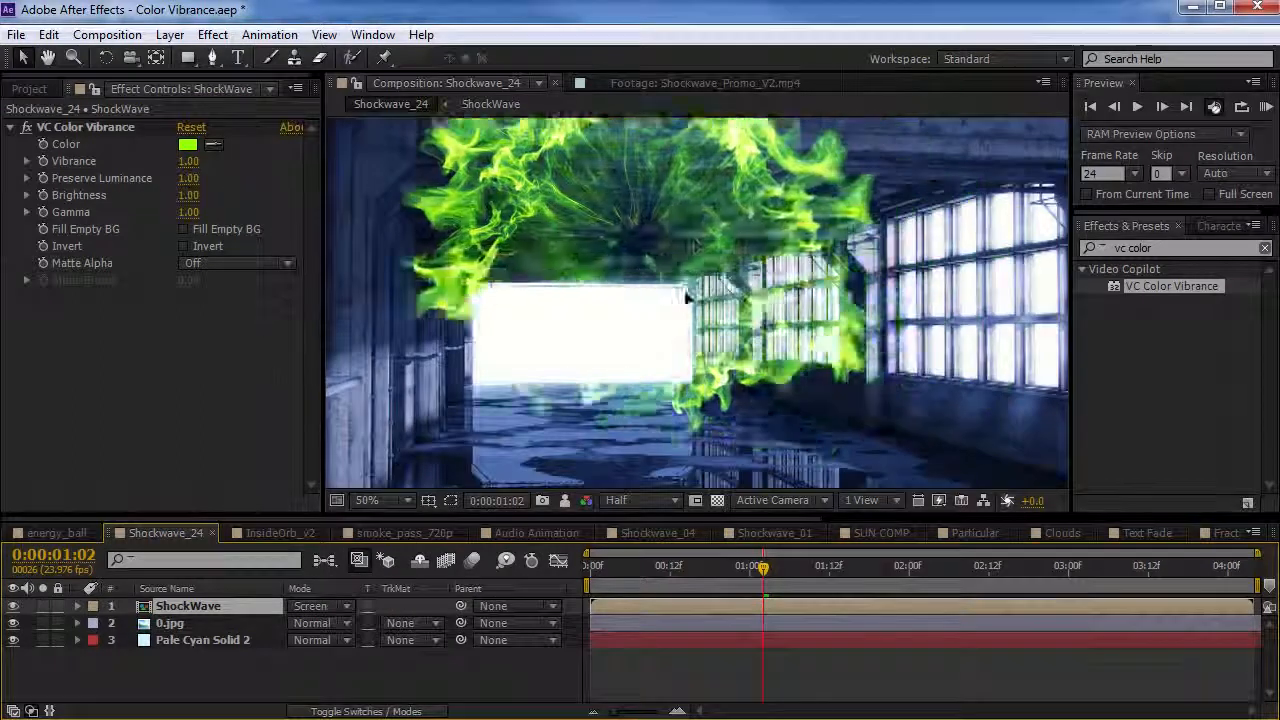
click(333, 607)
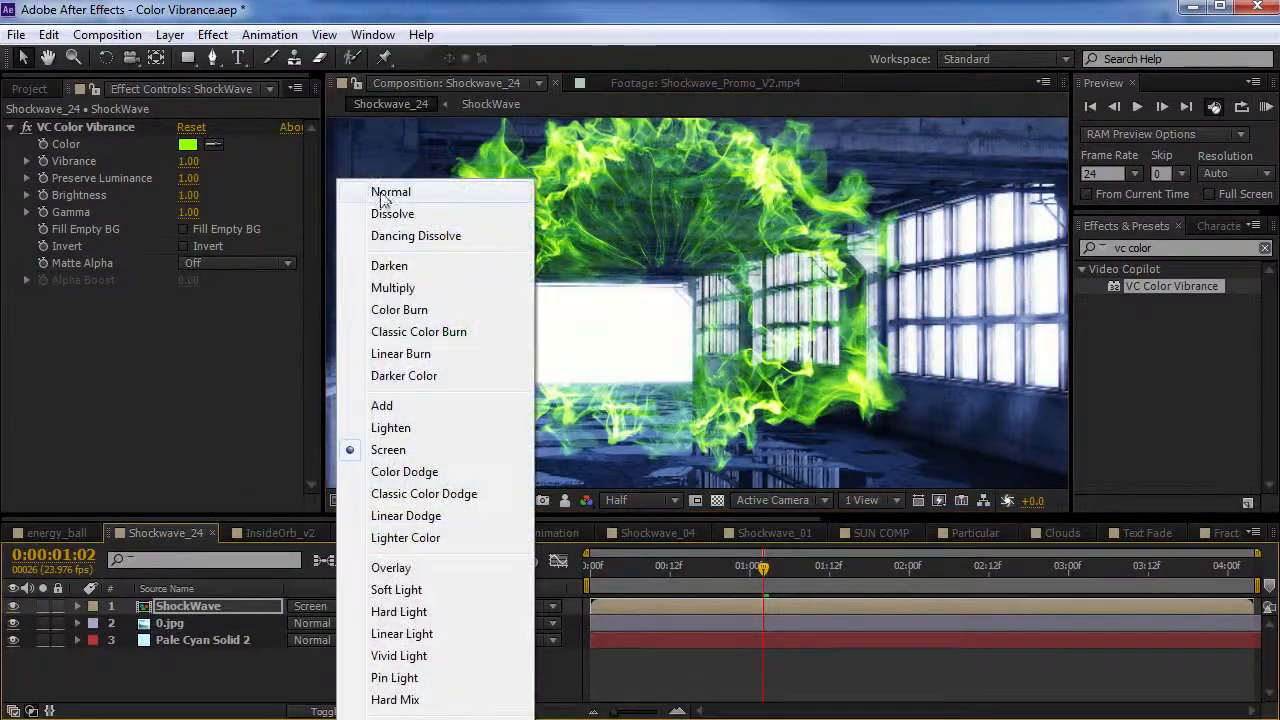
click(390, 192)
click(240, 263)
click(220, 306)
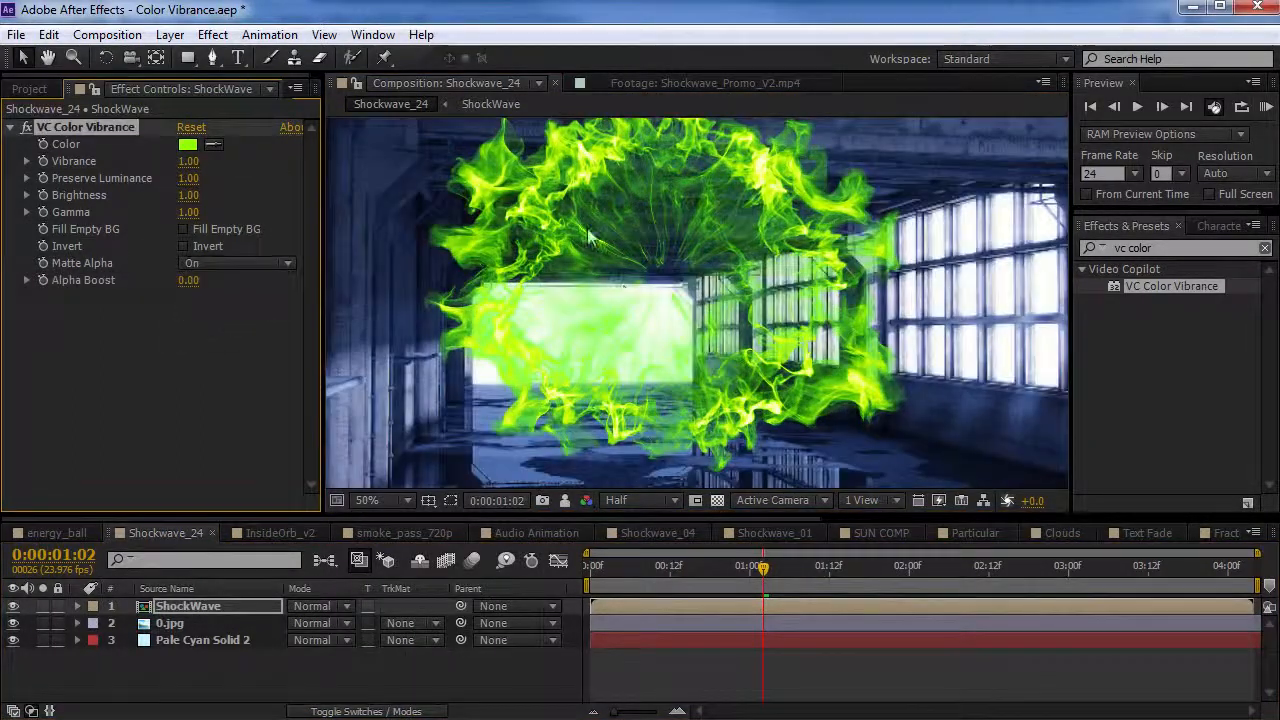
Step: Try Screen blending on ShockWave with Matte Alpha on over the bright window, and return the layer to Normal
click(320, 606)
click(392, 450)
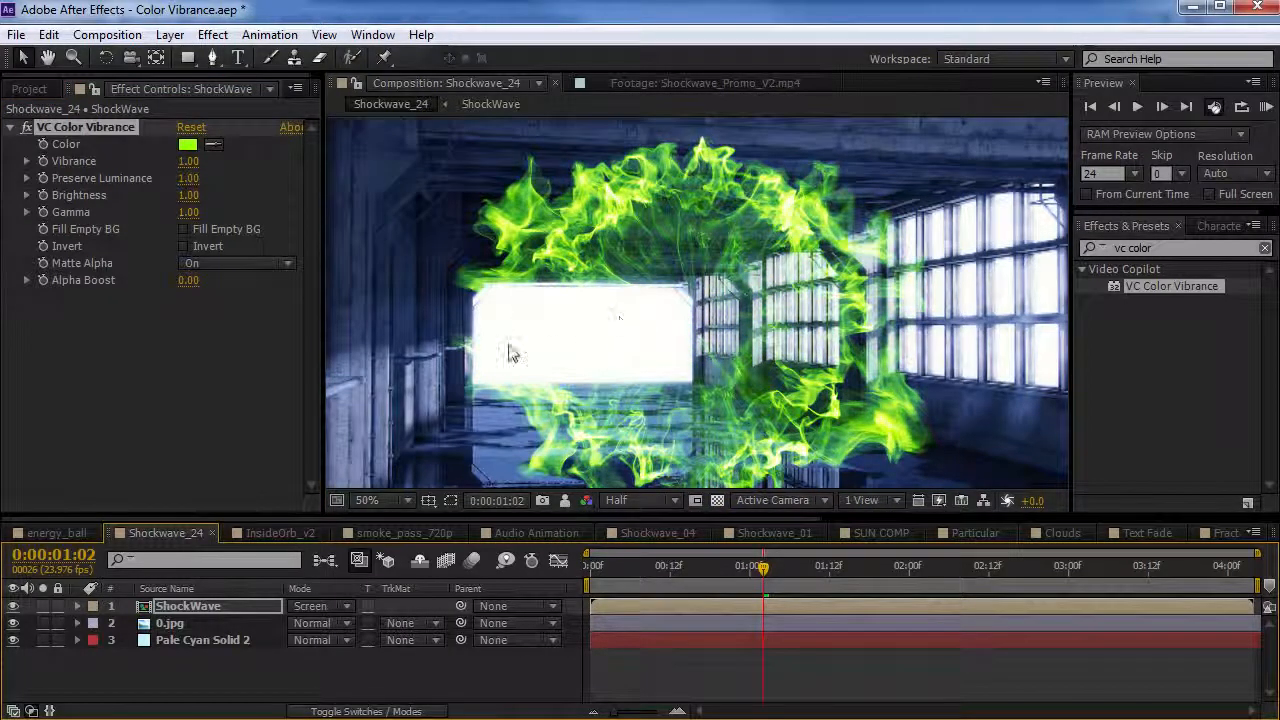
key(ctrl+z)
click(326, 604)
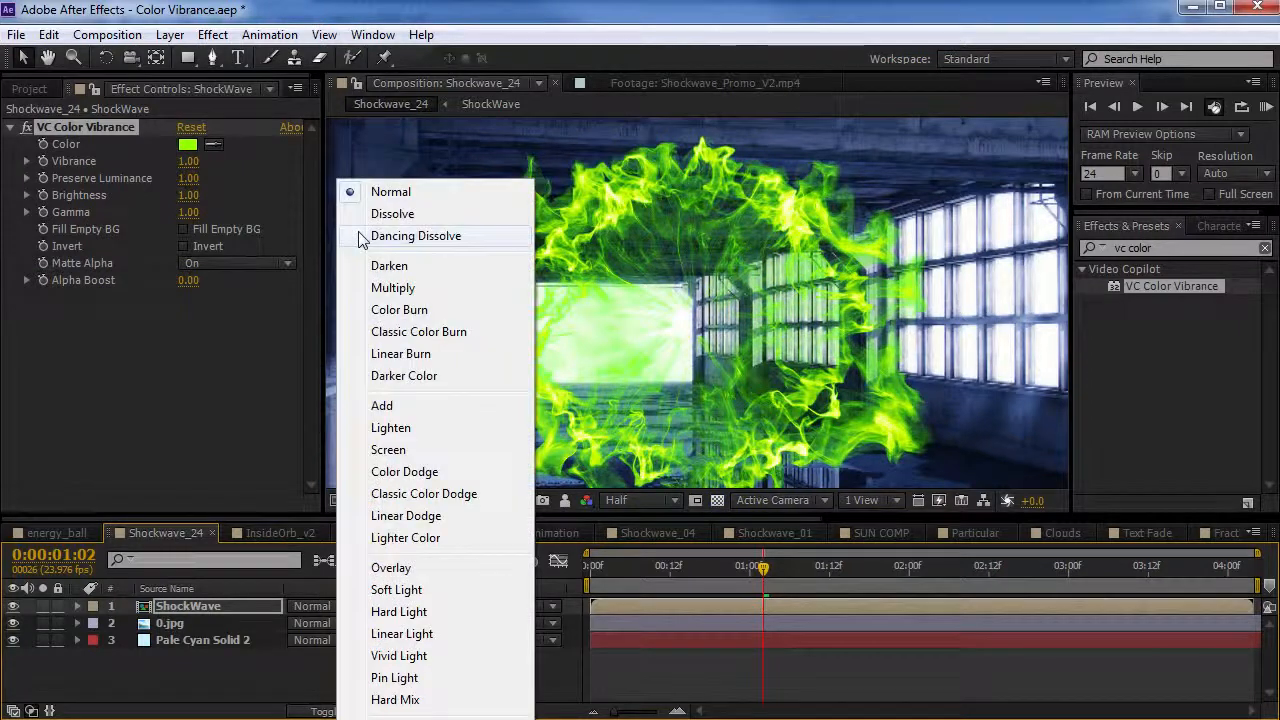
click(390, 192)
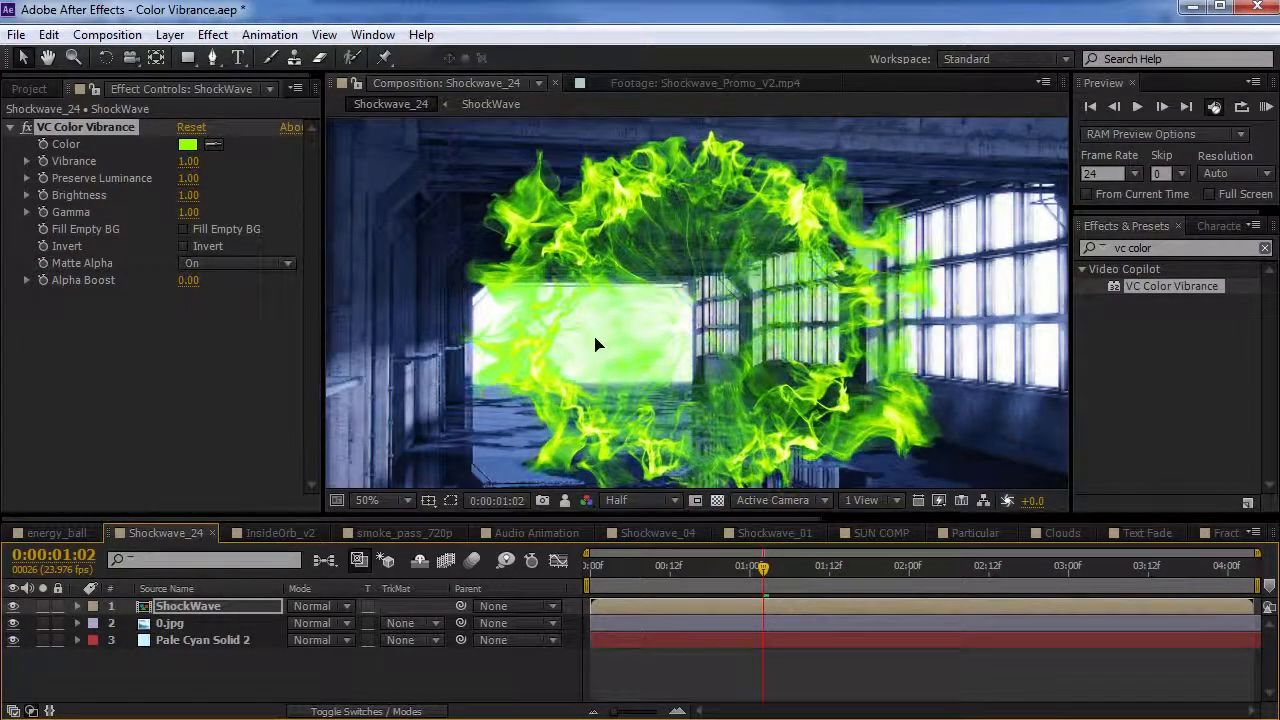
Step: Test Alpha Boost and turn on Invert in VC Color Vibrance, hiding the 0.jpg layer to view it over the solid
drag(213, 280, 280, 320)
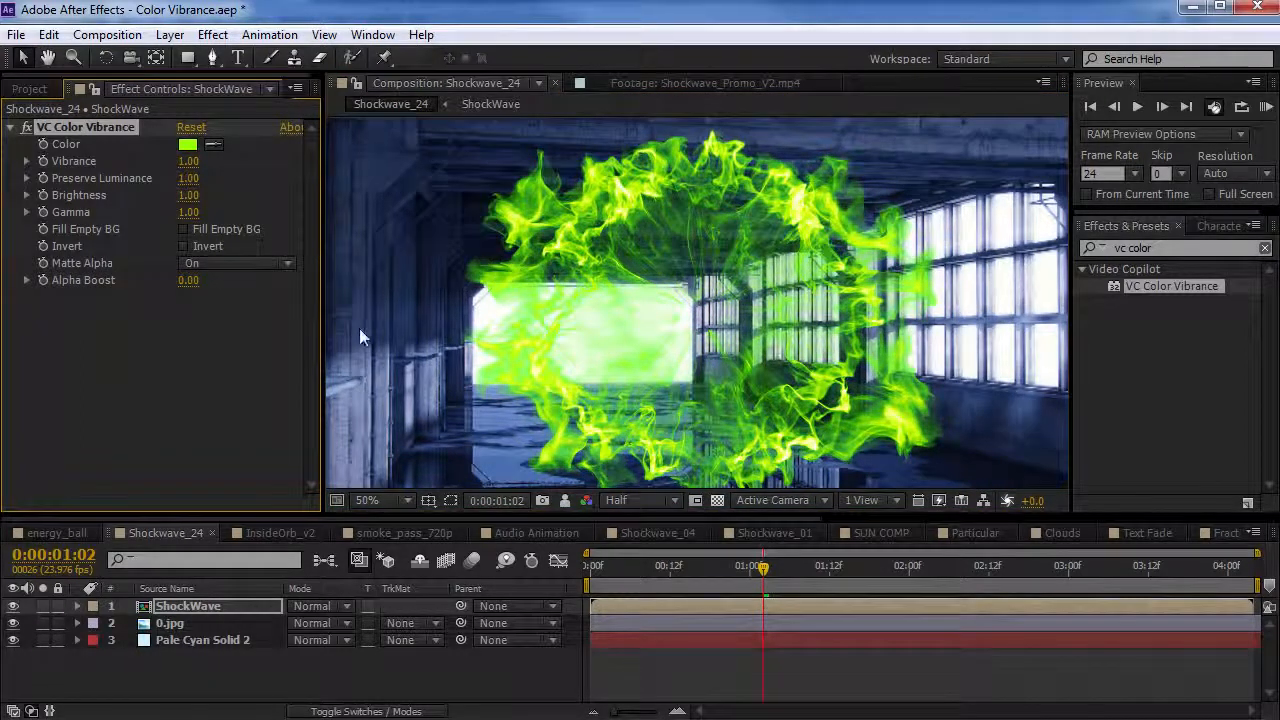
click(181, 245)
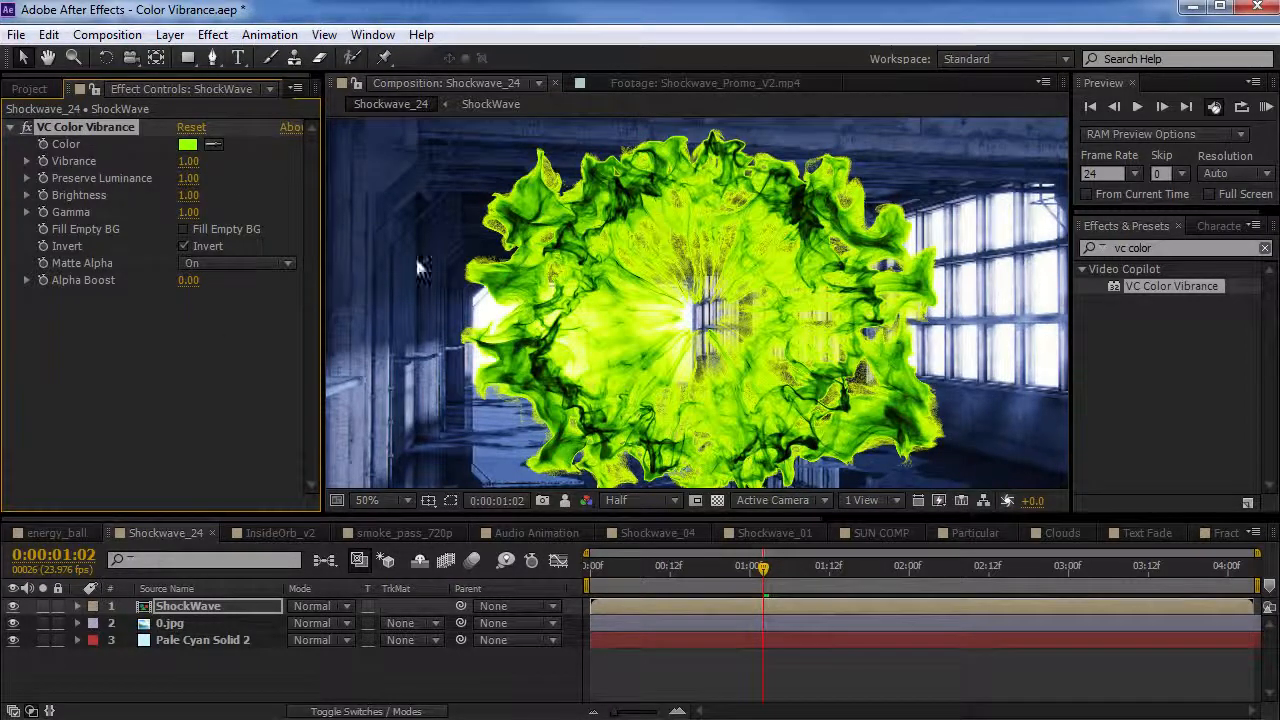
click(13, 624)
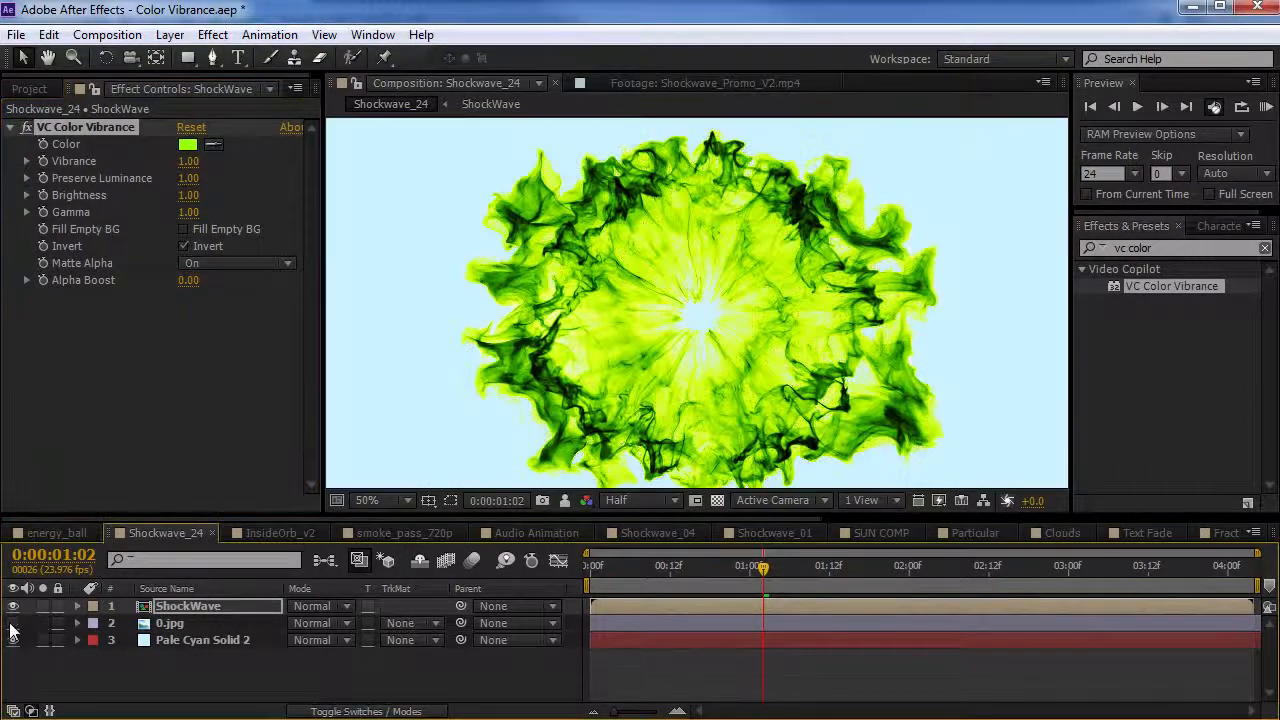
click(206, 640)
click(183, 620)
click(186, 606)
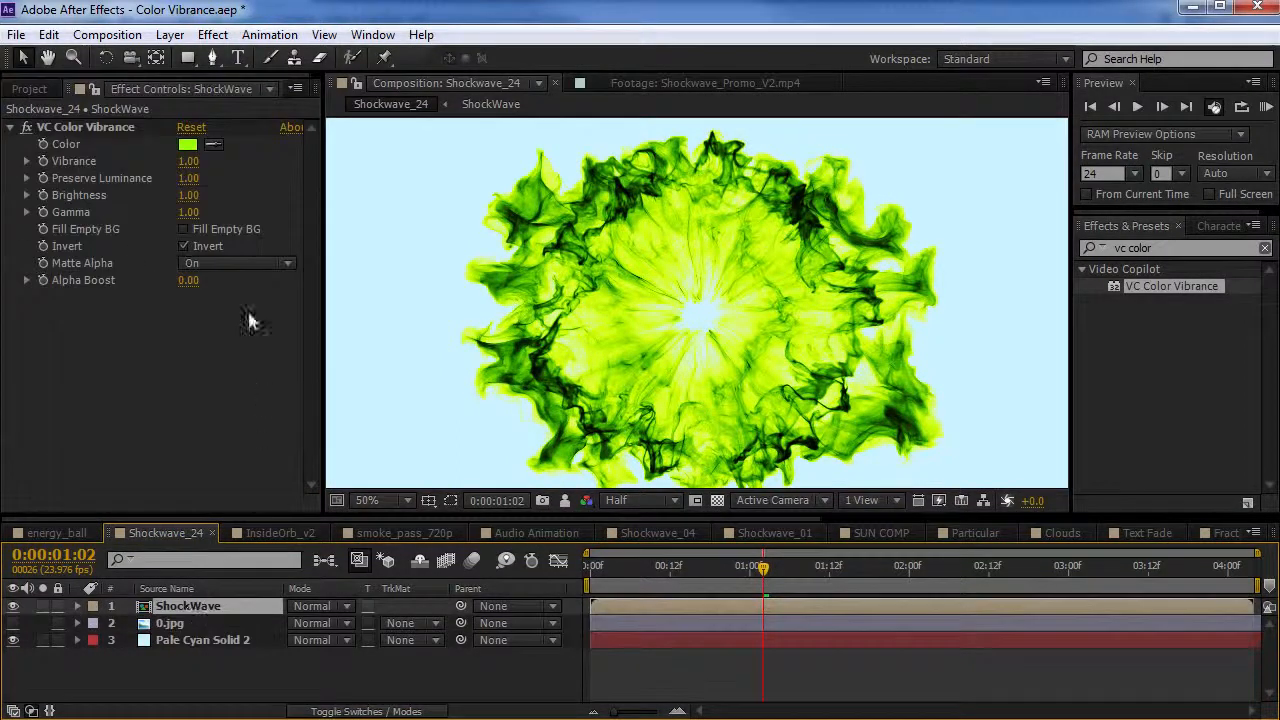
Step: Change the VC Color Vibrance color to a bright blue and scrub through the shockwave to check it
click(187, 145)
drag(316, 537, 316, 552)
click(473, 433)
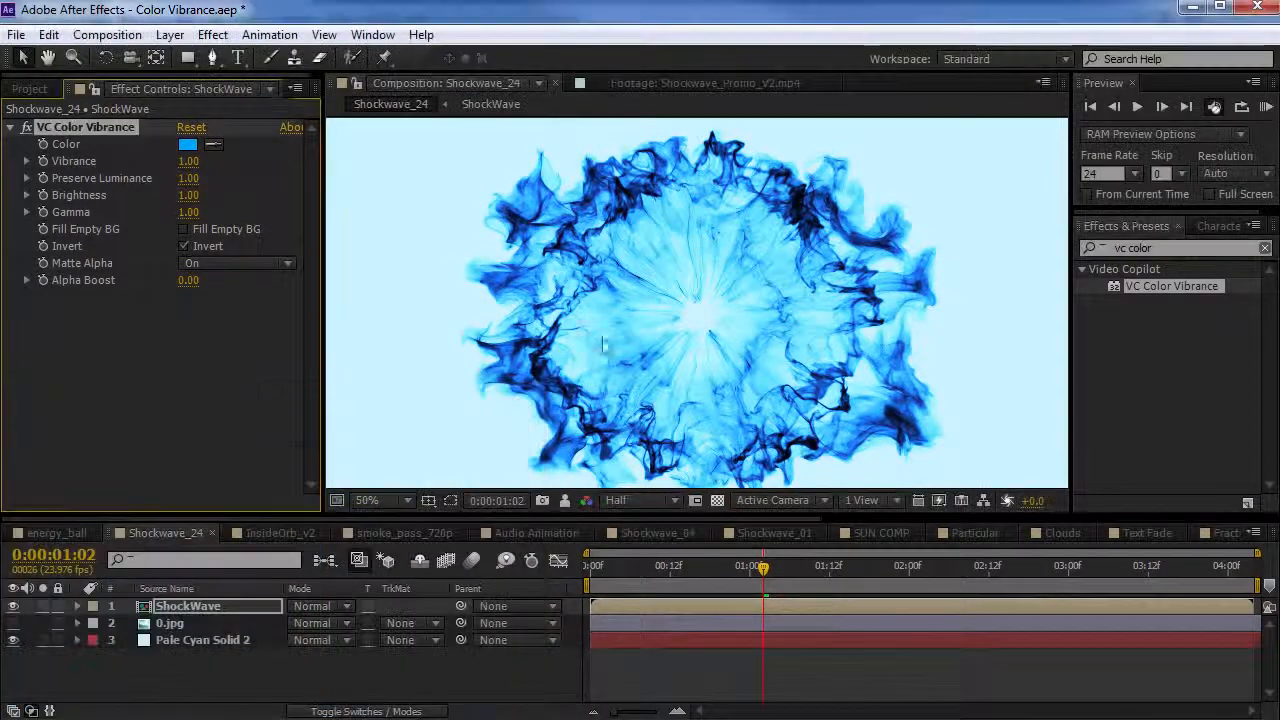
click(637, 567)
drag(652, 567, 797, 567)
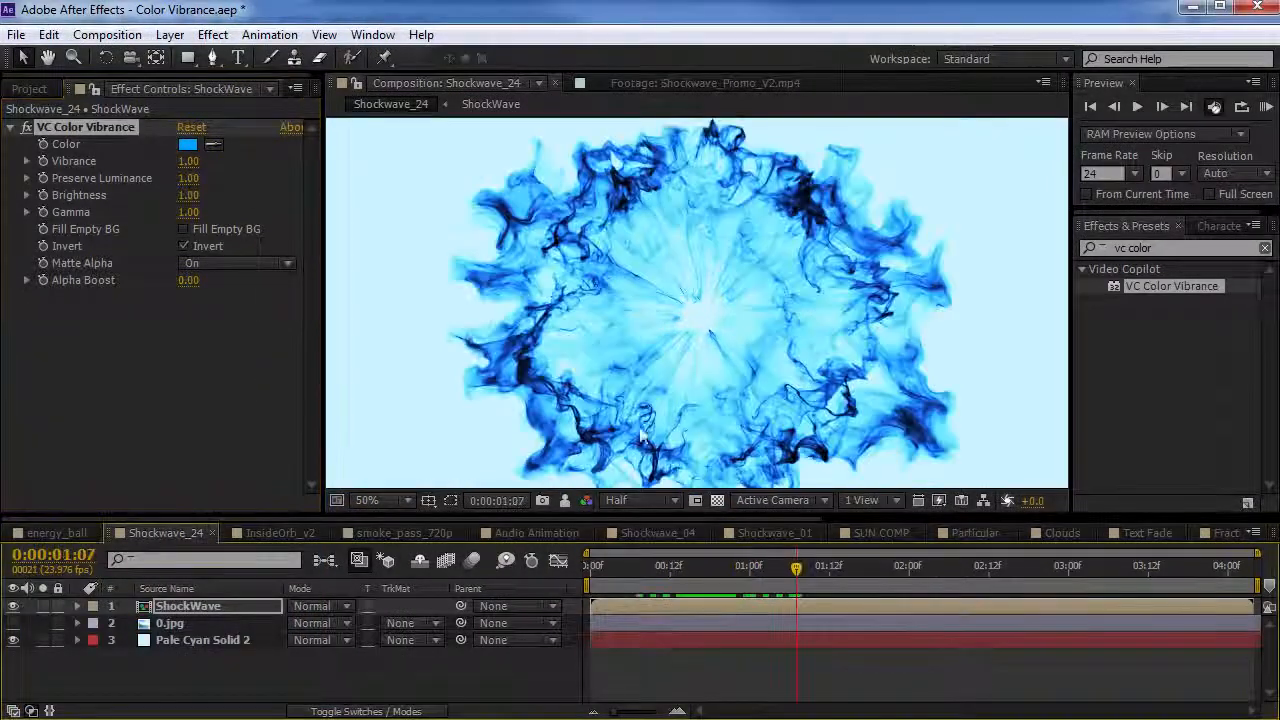
Step: Compare the smoke with the Pale Cyan Solid 2 layer hidden and shown, and set ShockWave's blending mode to Multiply
click(14, 640)
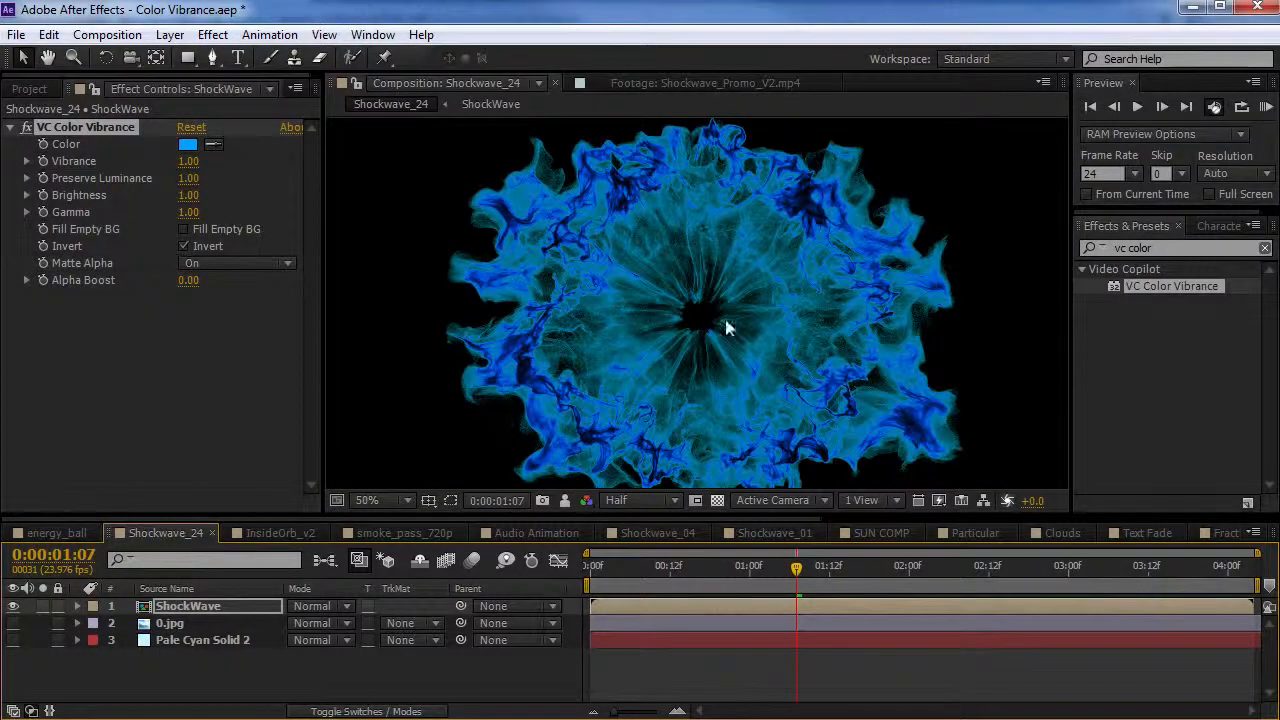
click(13, 640)
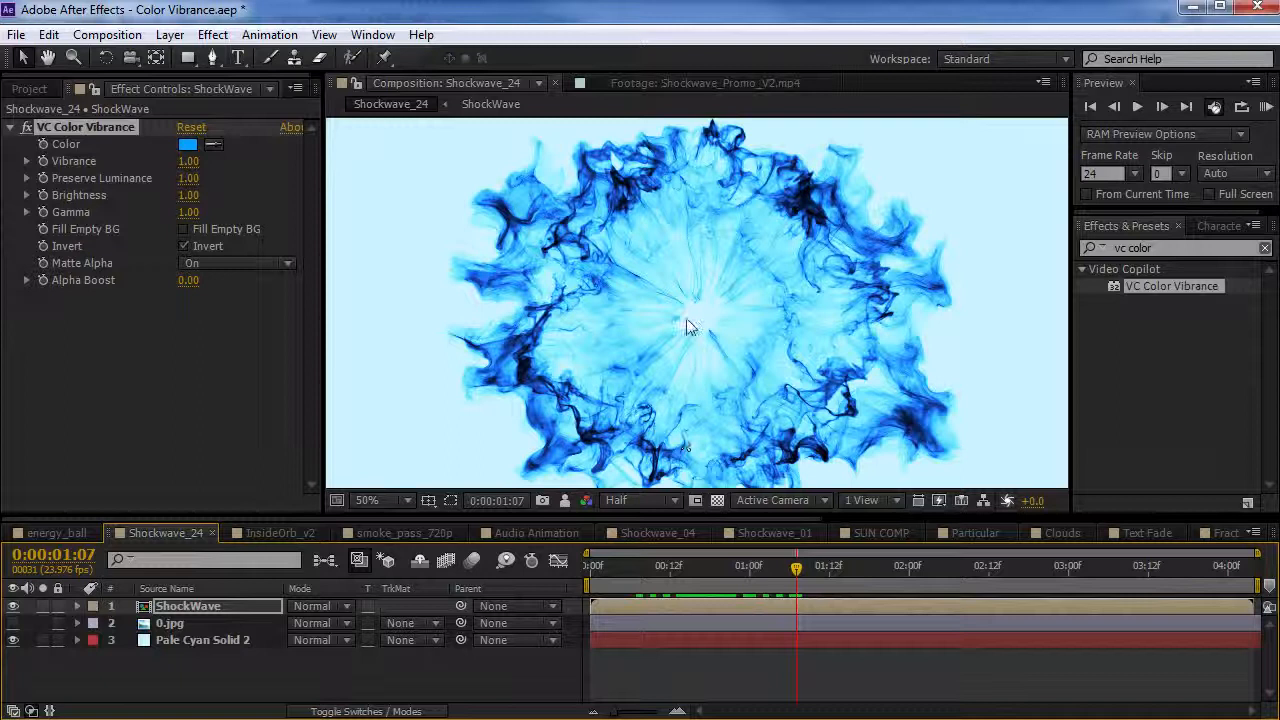
scroll(710, 270, up, 1)
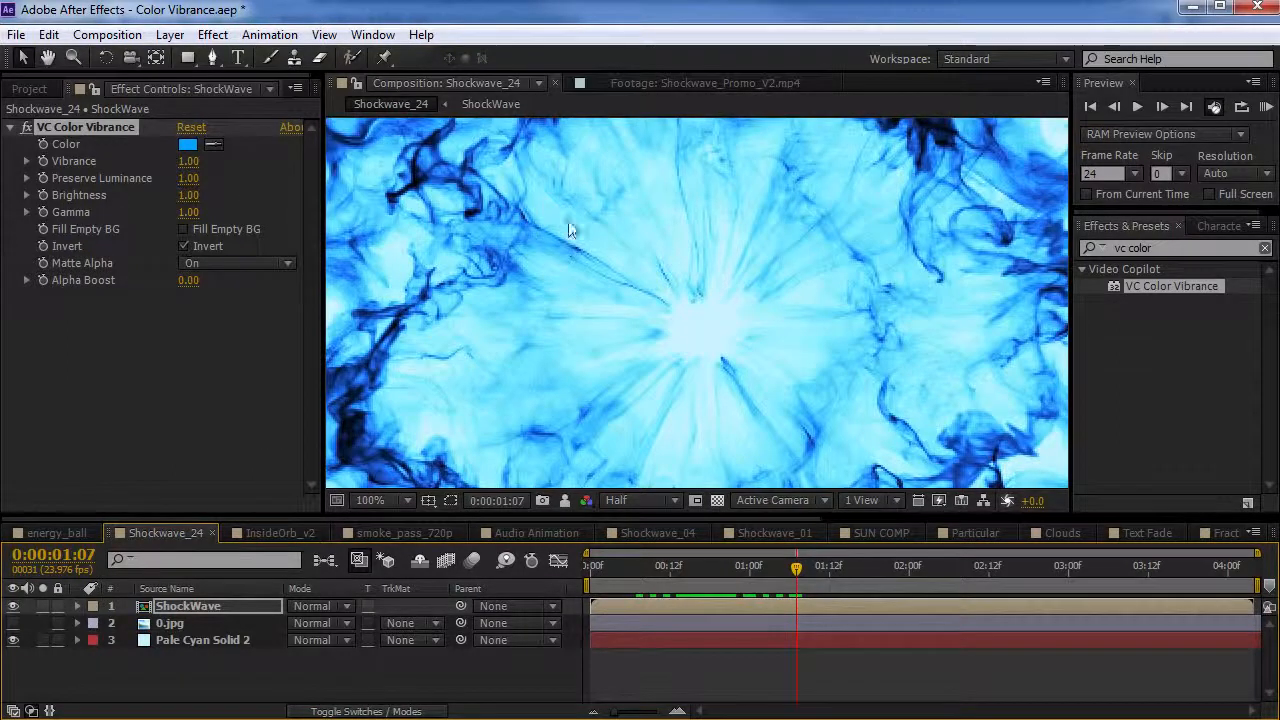
scroll(800, 305, down, 1)
drag(675, 570, 794, 575)
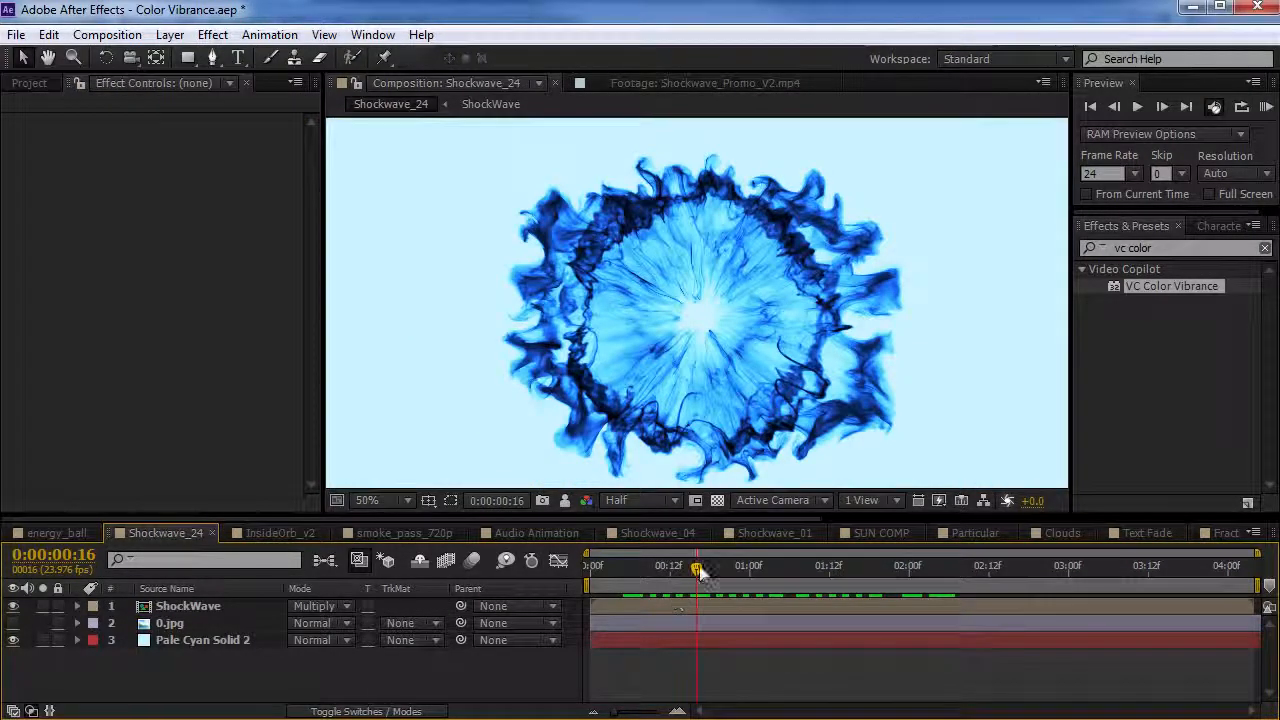
Step: Open the SUN COMP composition and disable the Tint and VC Color Vibrance effects on the Sun Burst layer
click(881, 533)
key(minus)
key(minus)
key(minus)
click(579, 292)
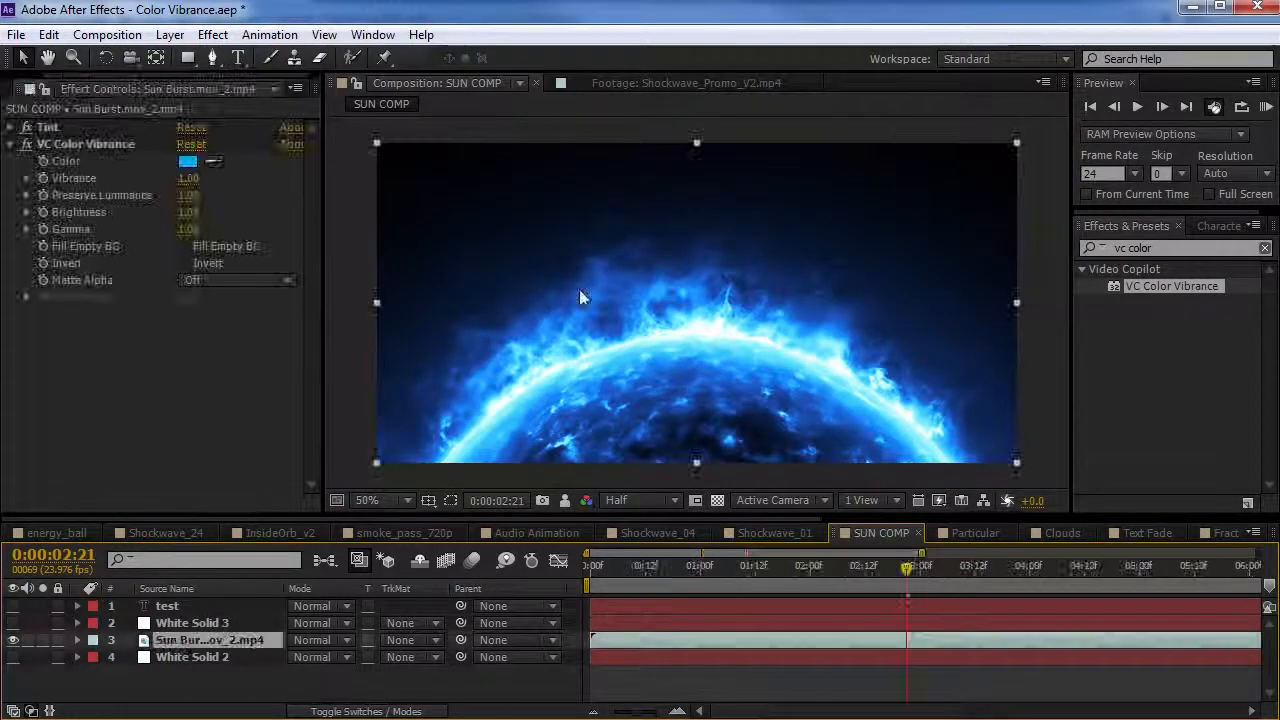
drag(883, 577, 925, 577)
click(28, 128)
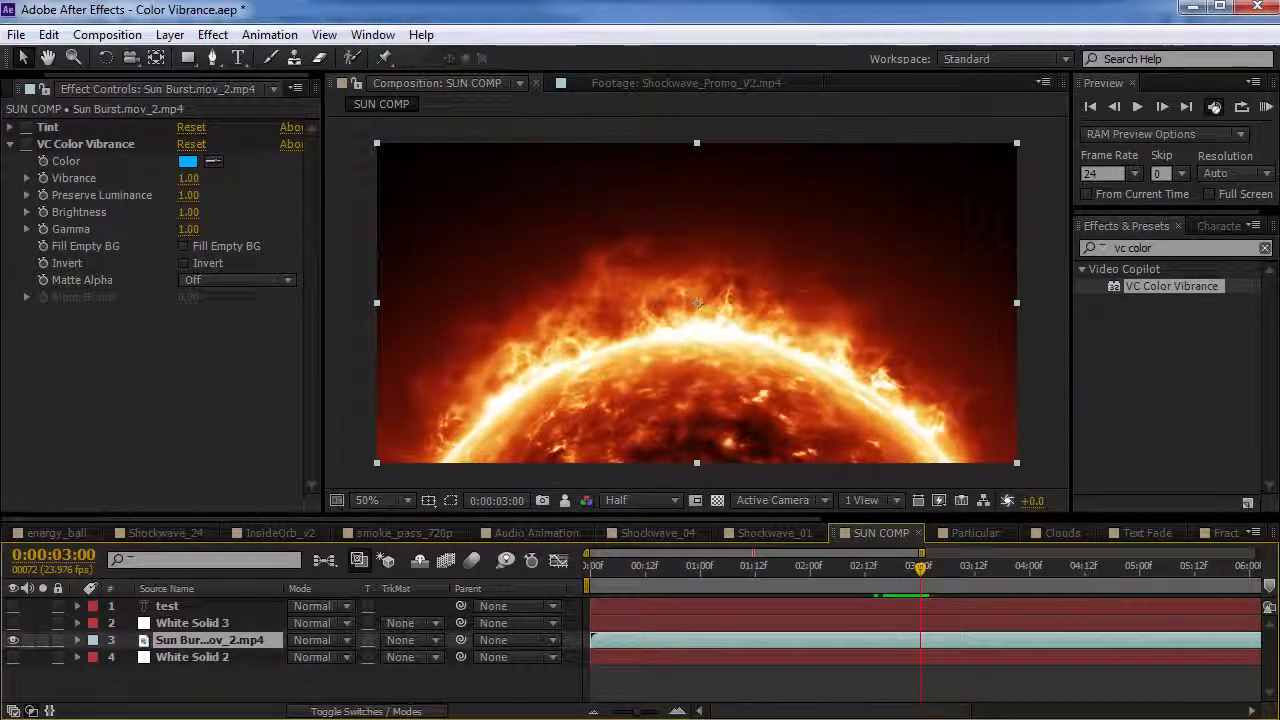
Step: Switch to the web browser and open the Tutorials page of the Video Copilot site
key(alt+Tab)
scroll(503, 189, up, 3)
click(524, 160)
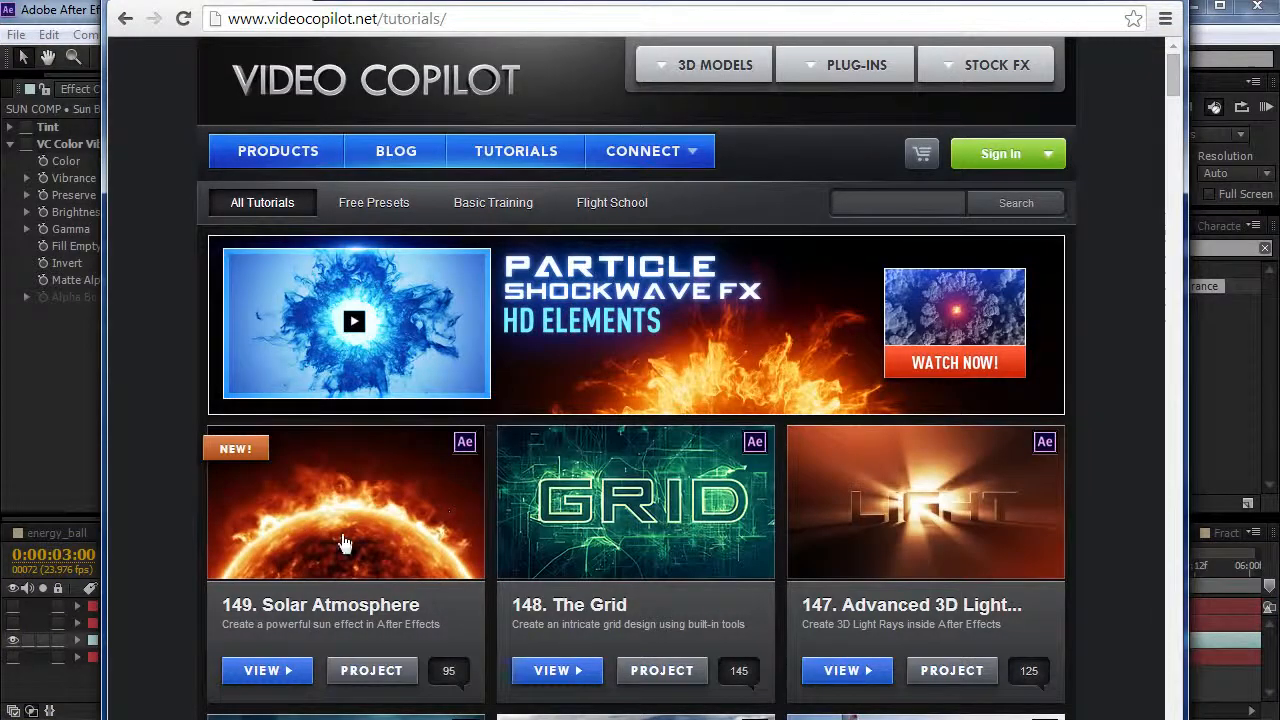
Step: Switch back to After Effects and re-enable the Tint and VC Color Vibrance effects on the Sun Burst layer
click(80, 24)
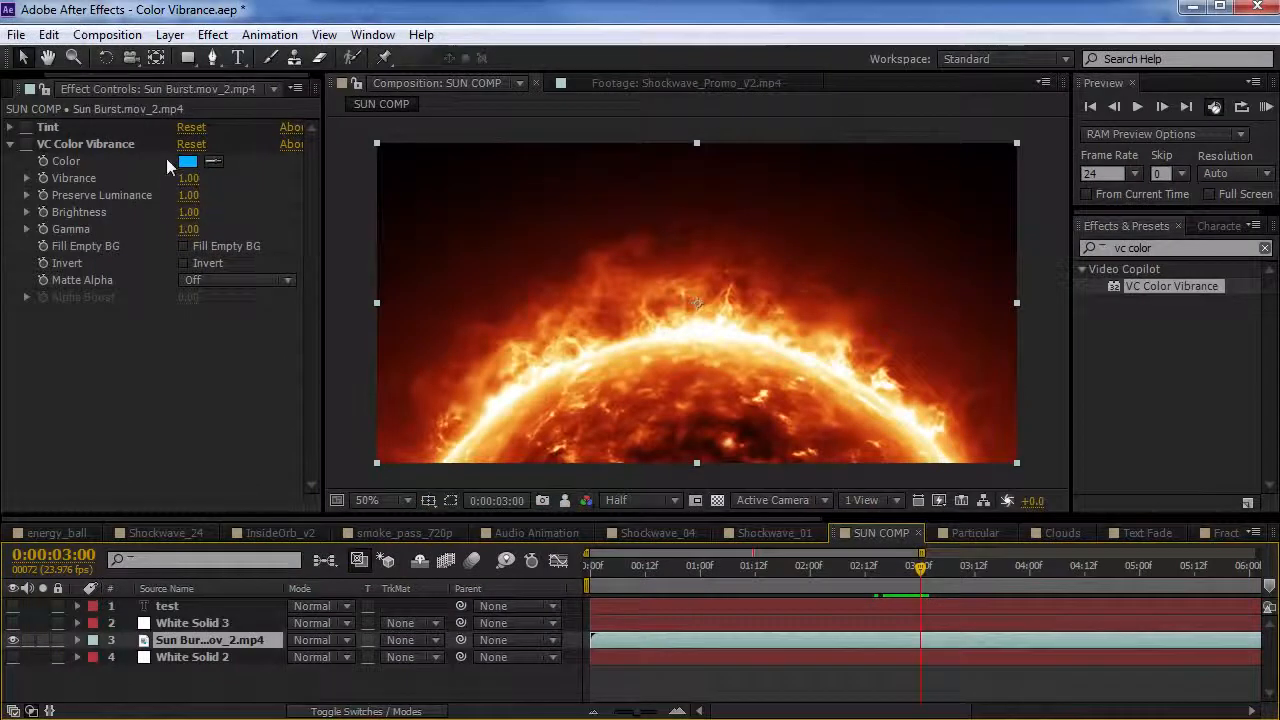
click(10, 127)
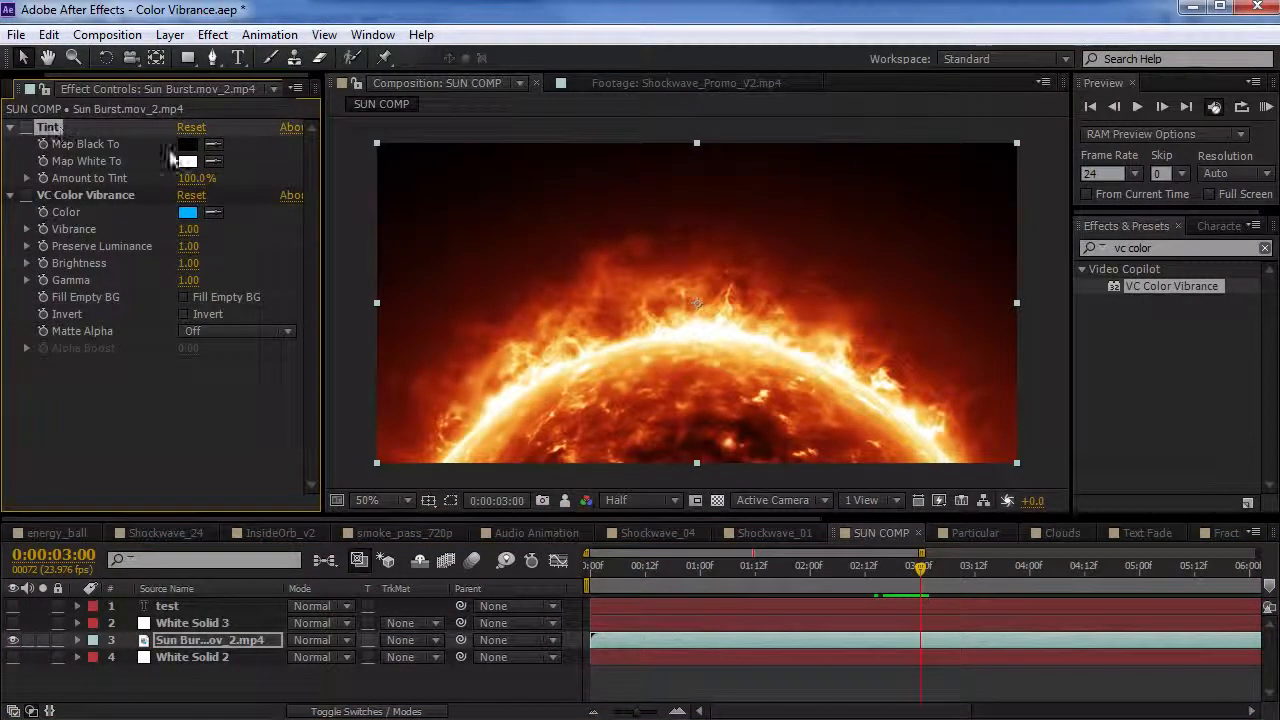
click(28, 128)
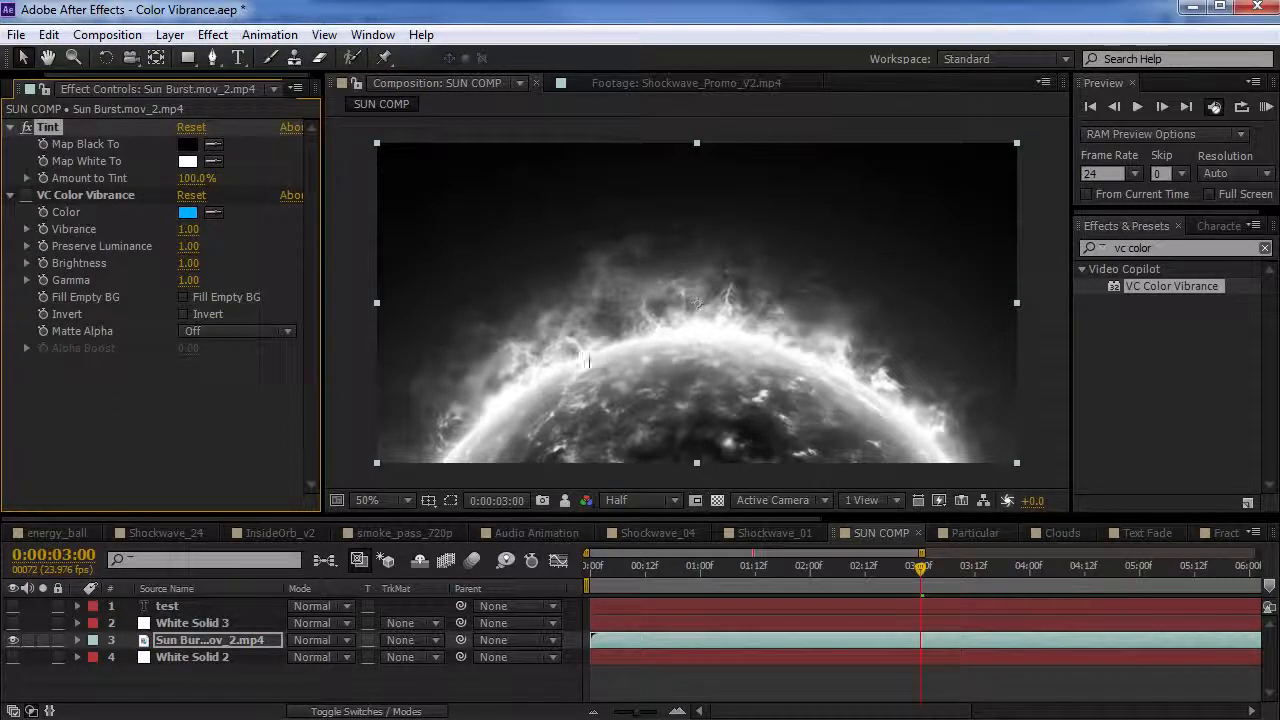
click(11, 128)
click(45, 144)
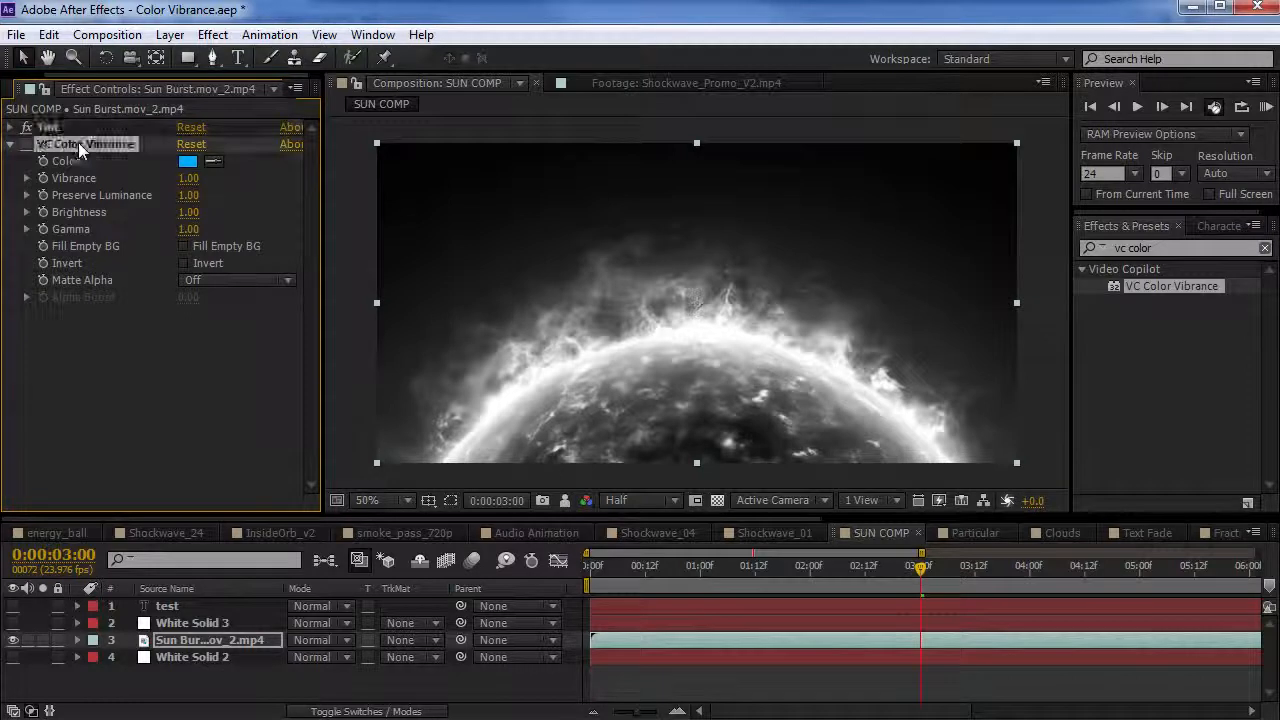
click(28, 145)
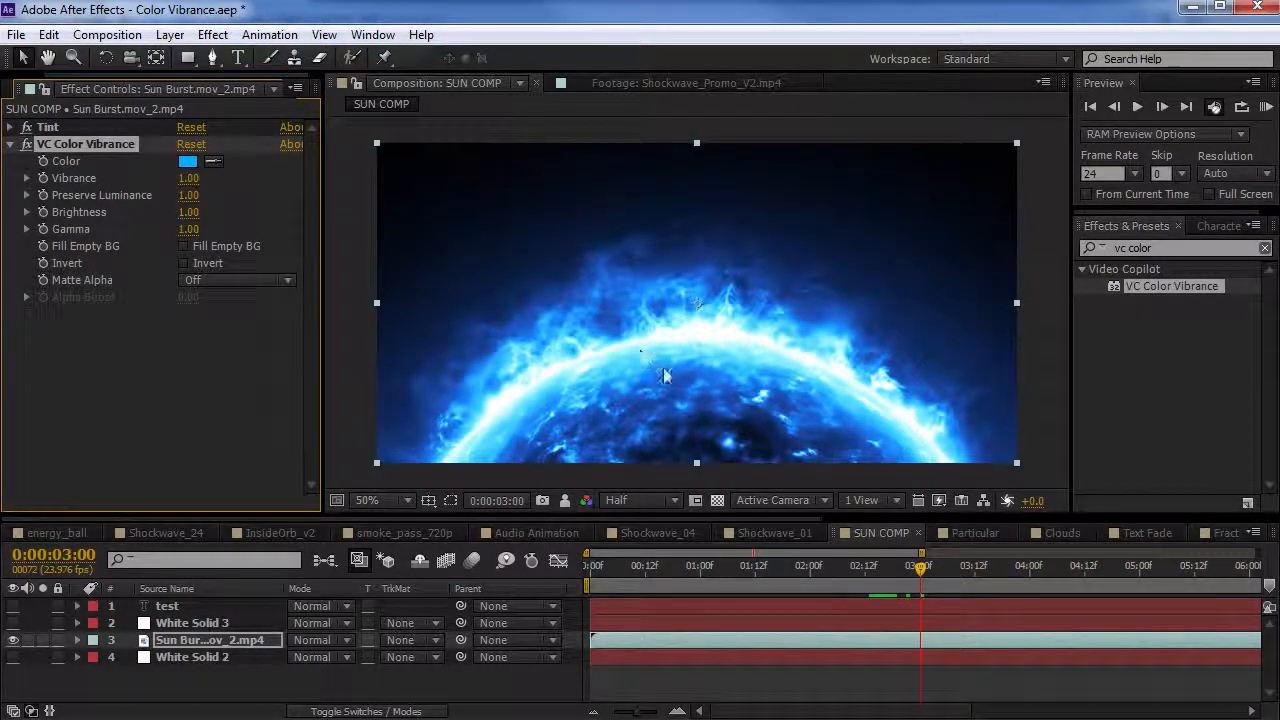
Step: Move the playhead to 0:00:02:20 and set the sun's VC Color Vibrance color to orange FF8400
drag(918, 568, 901, 573)
click(187, 162)
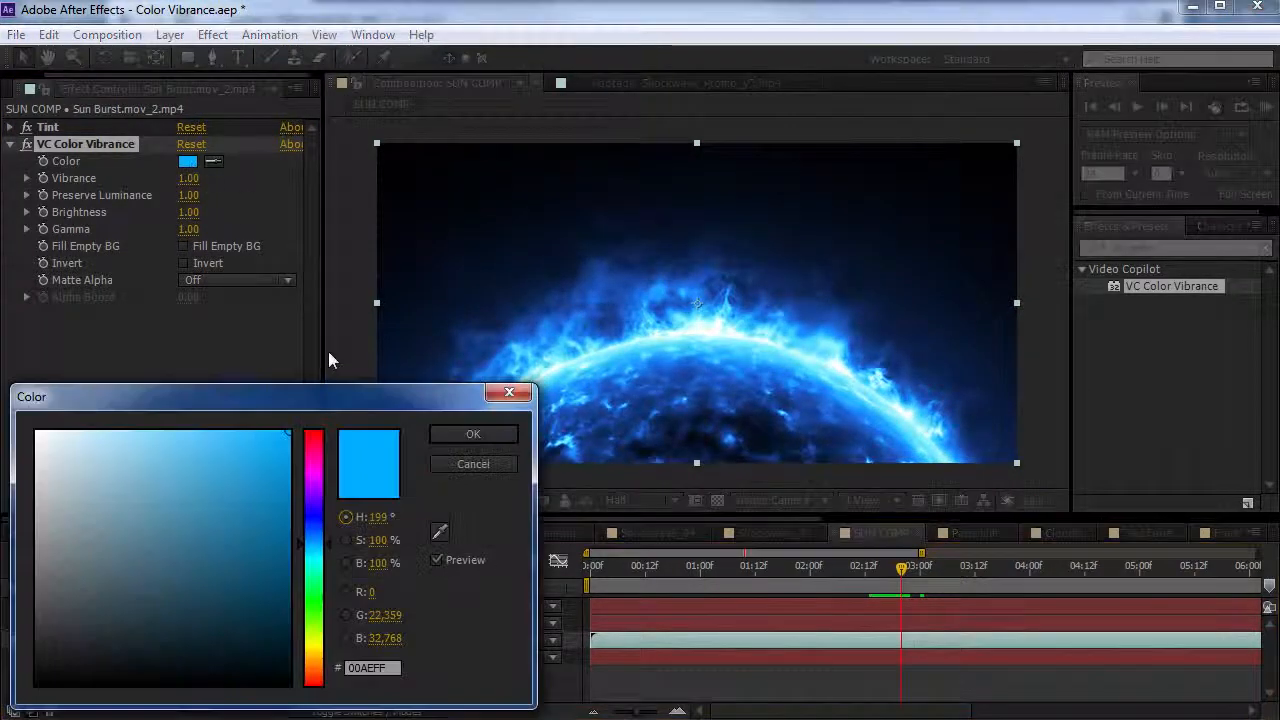
click(314, 668)
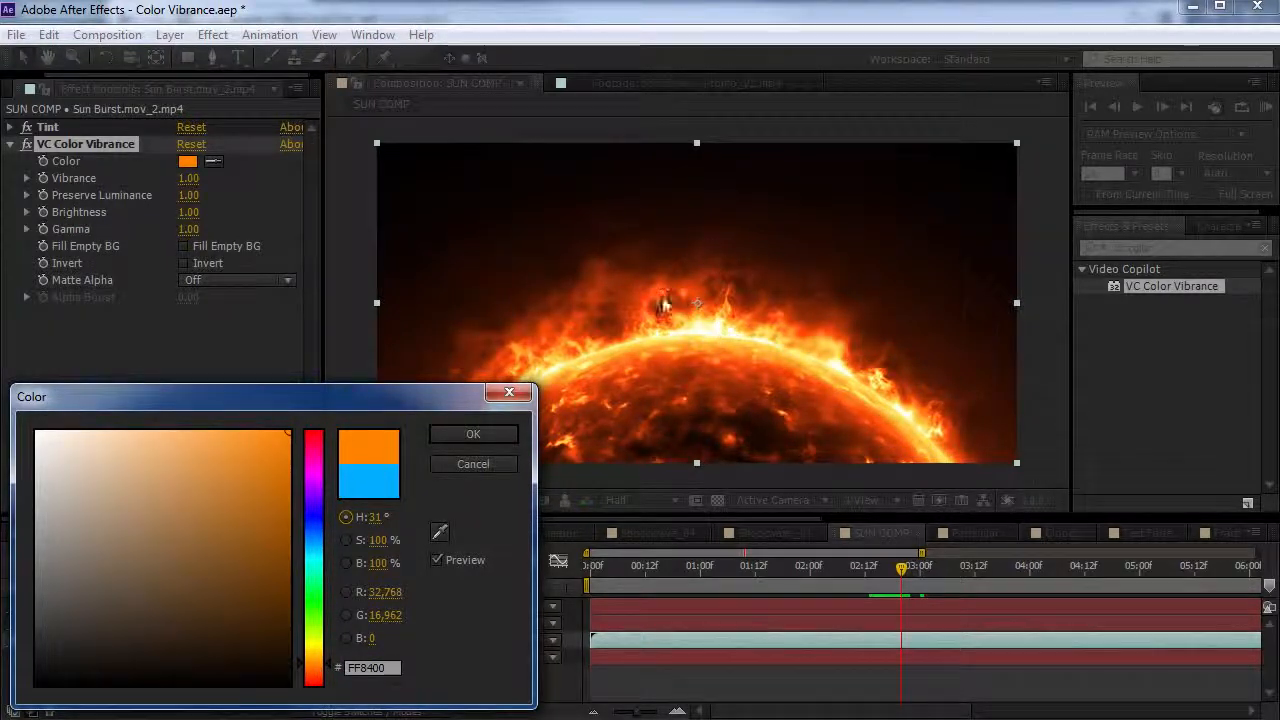
click(473, 434)
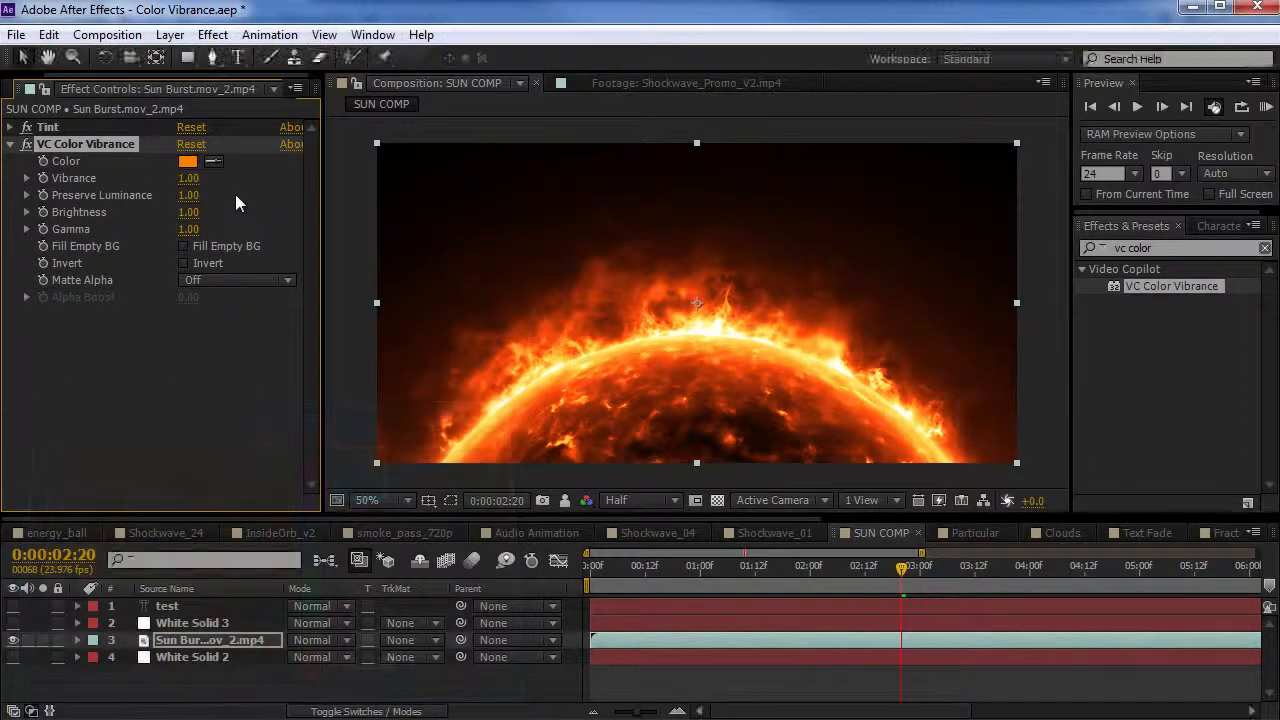
Step: Raise the sun's Vibrance to 1.42 and change its VC Color Vibrance color to a light blue
drag(180, 183, 235, 183)
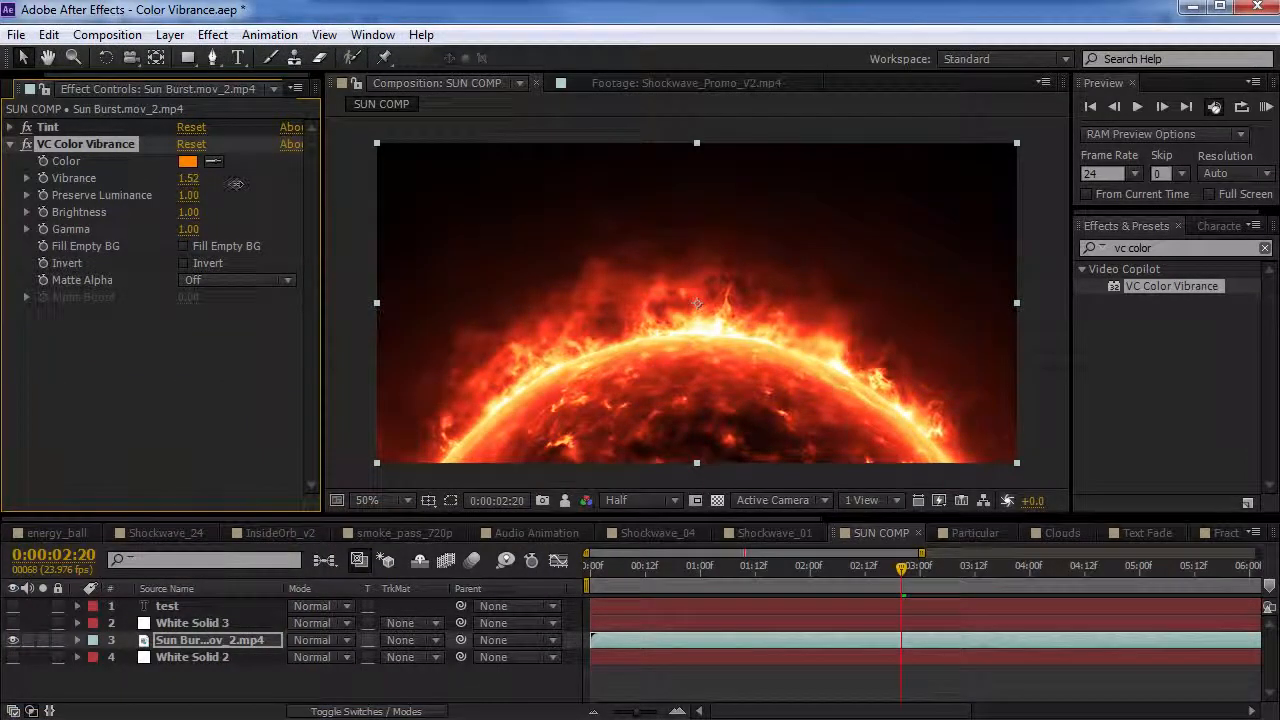
click(188, 161)
drag(320, 531, 315, 555)
click(473, 434)
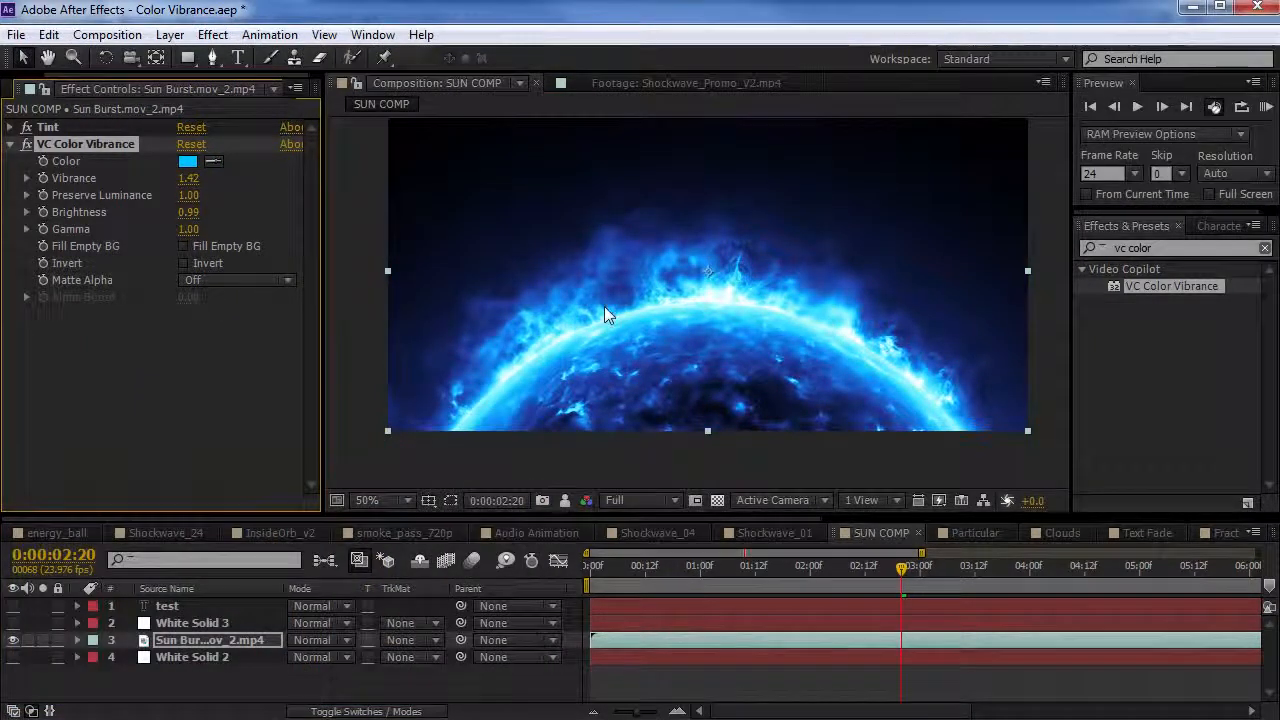
Step: Open the Audio Animation composition and show its whole frame at 50%
click(535, 532)
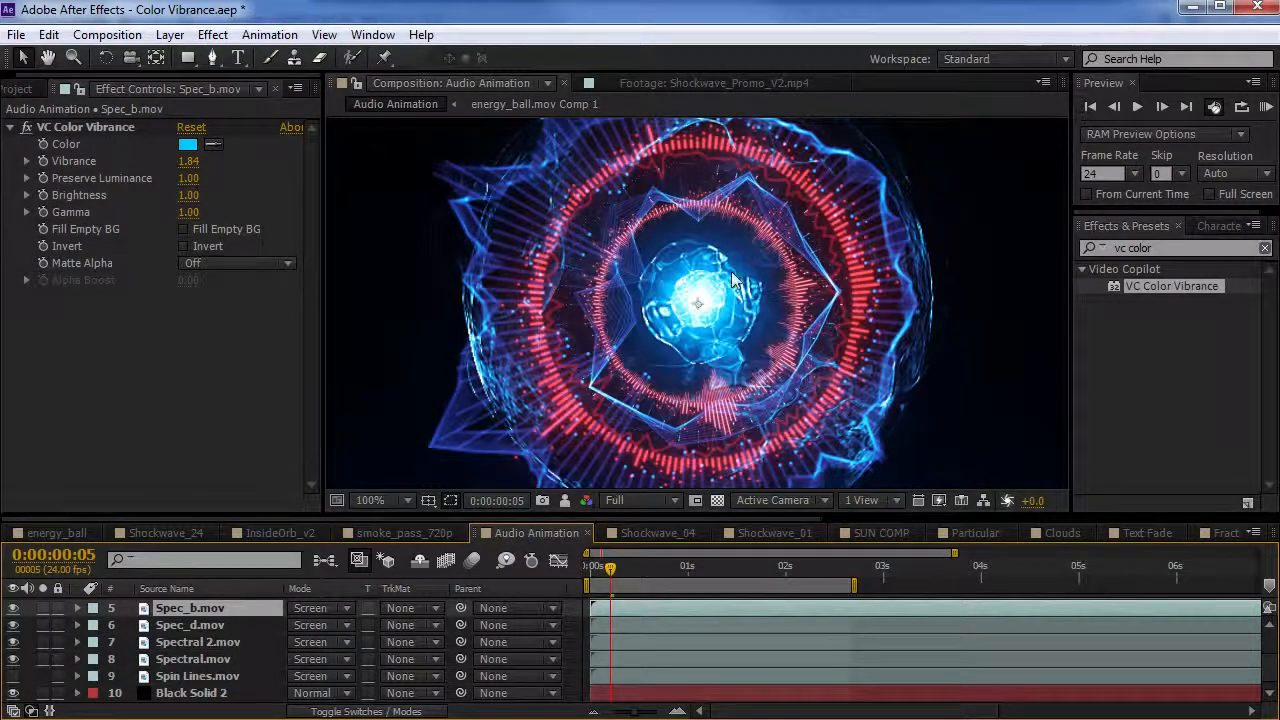
key(comma)
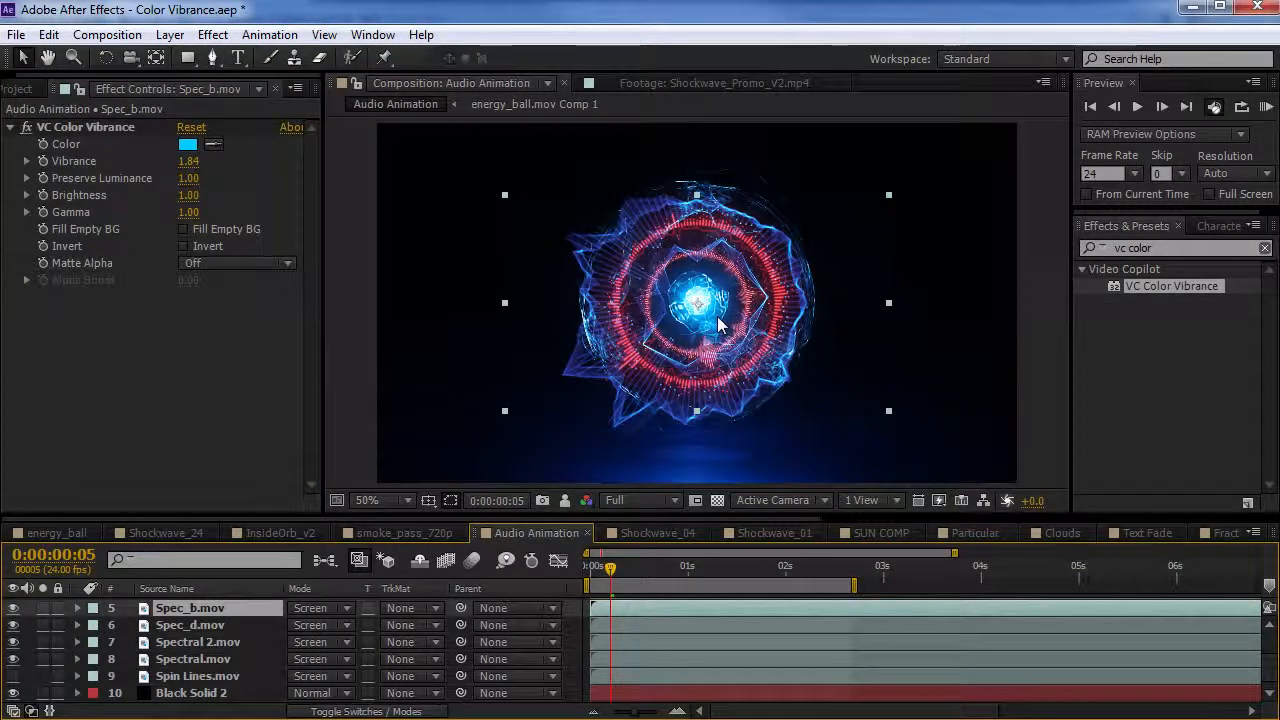
Step: Switch to the web browser and find the Advanced Spin FX tutorial on the Video Copilot Tutorials page
click(145, 718)
scroll(360, 532, down, 5)
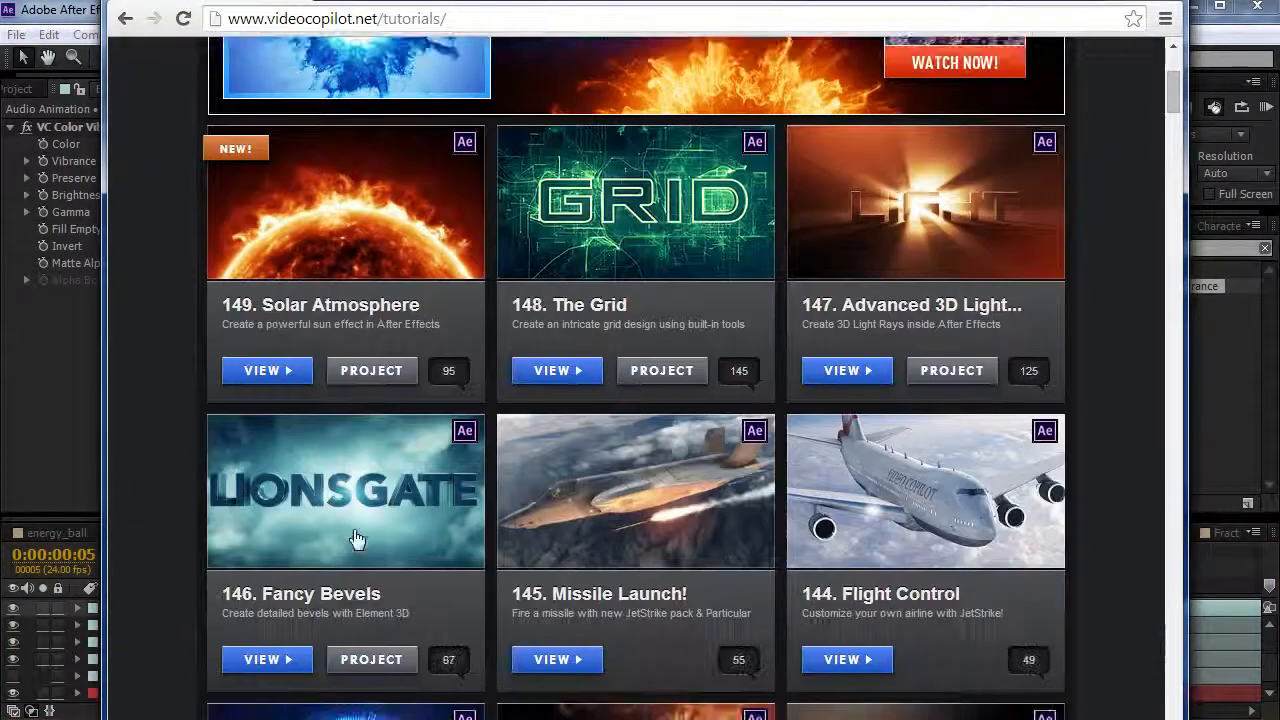
scroll(343, 600, down, 1)
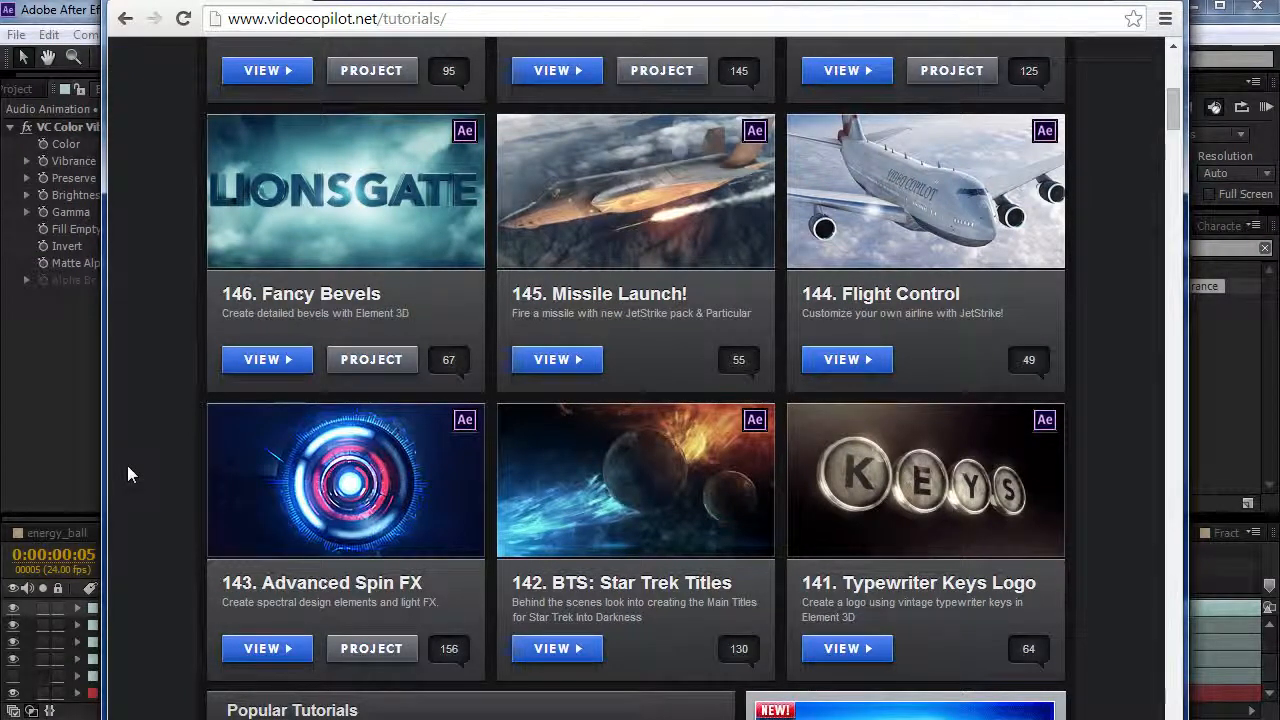
Step: Back in After Effects, solo Spec_b.mov at 0:00:01:06 and compare it with VC Color Vibrance off and on
click(80, 425)
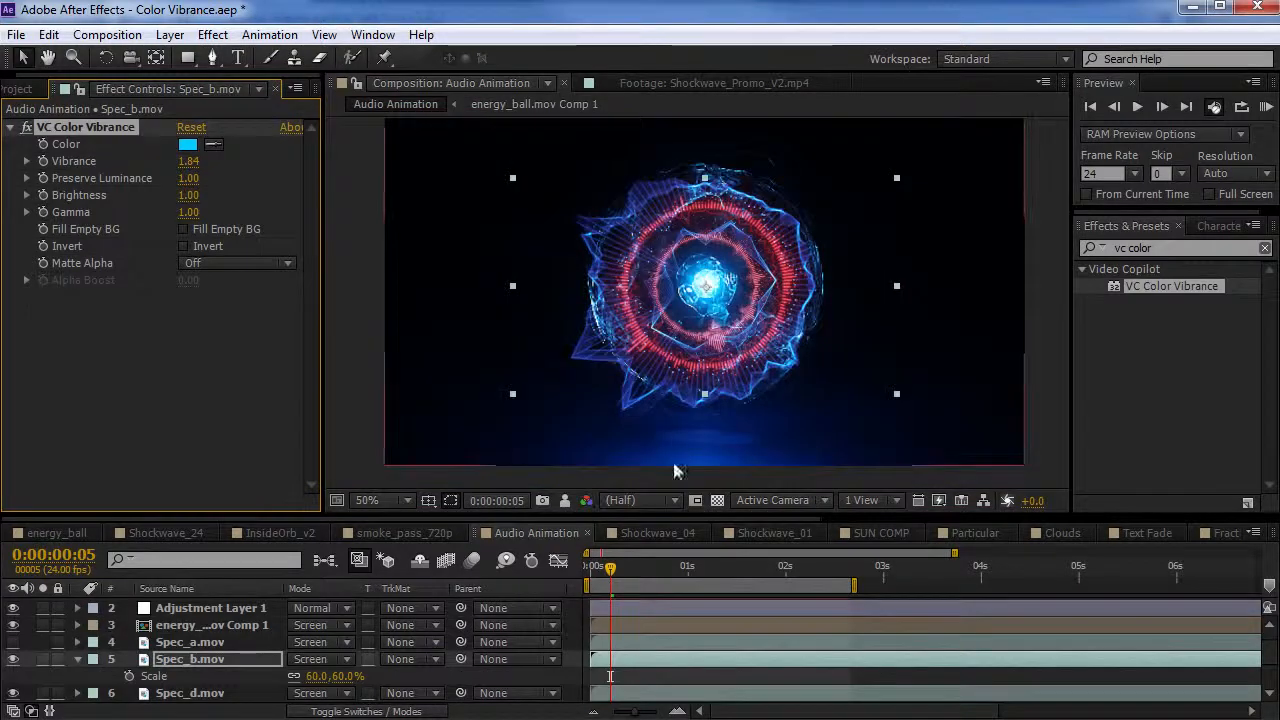
click(712, 566)
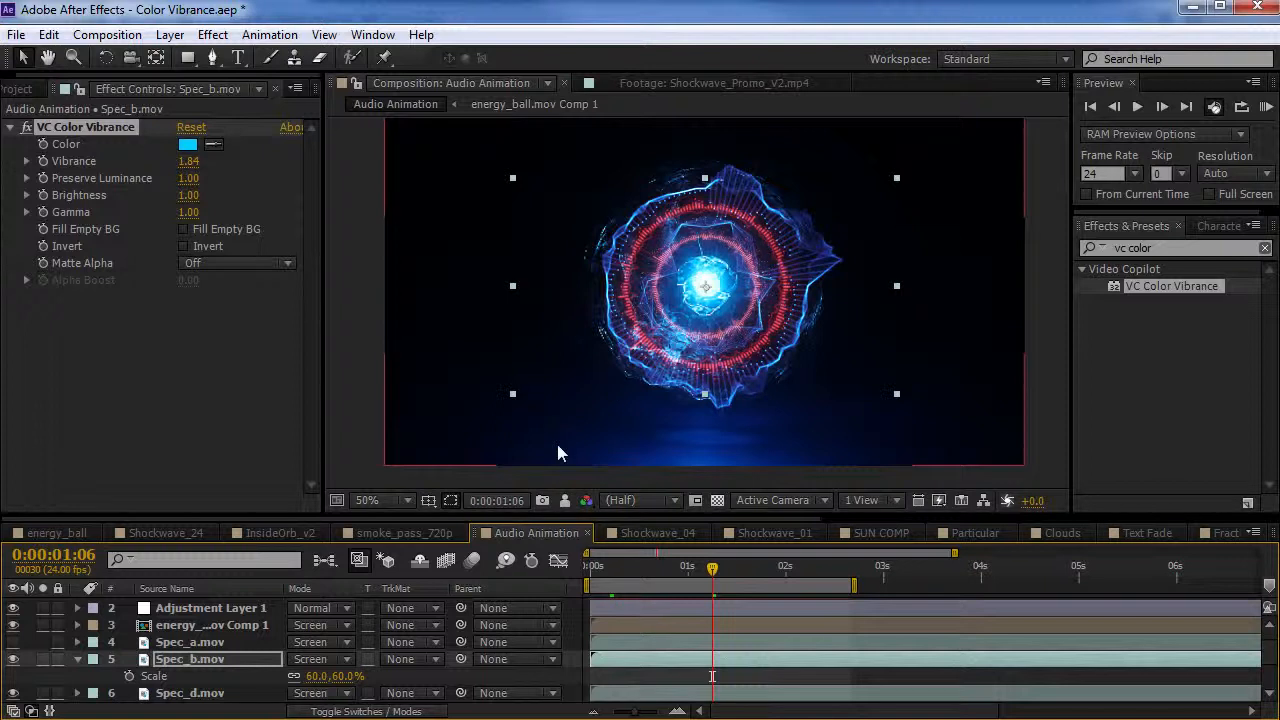
click(42, 659)
click(203, 660)
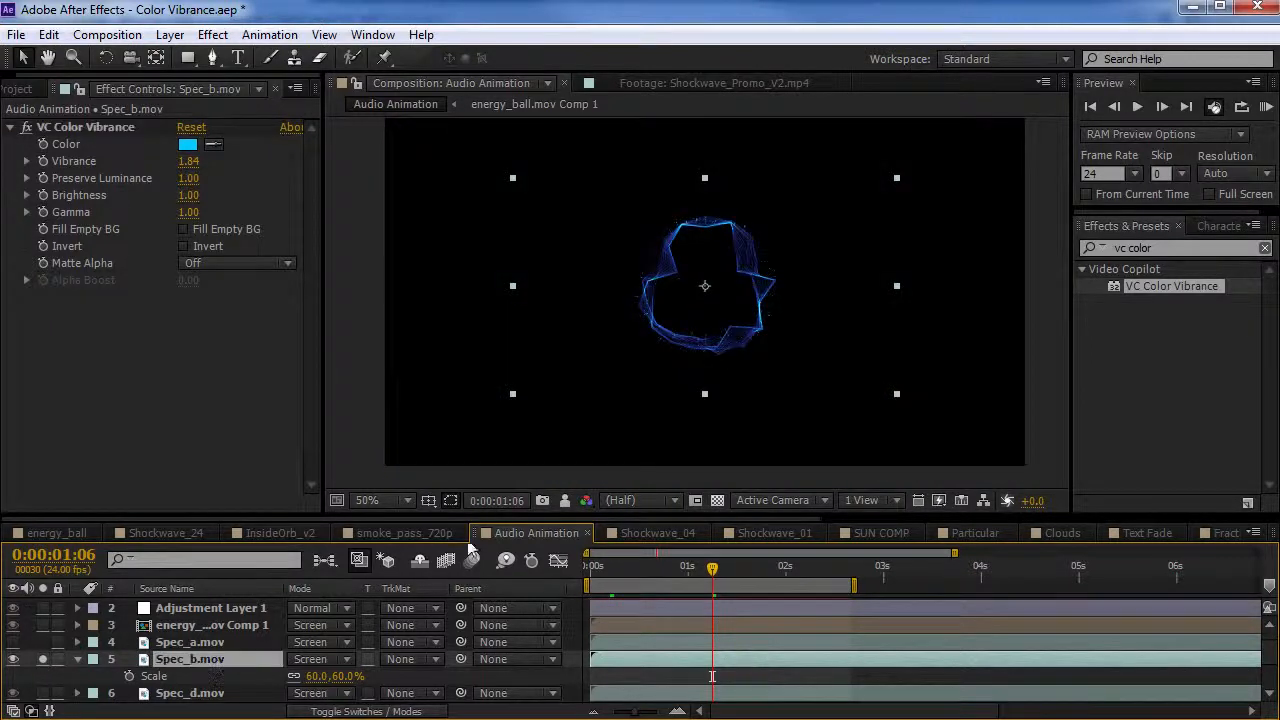
scroll(742, 338, up, 1)
click(26, 128)
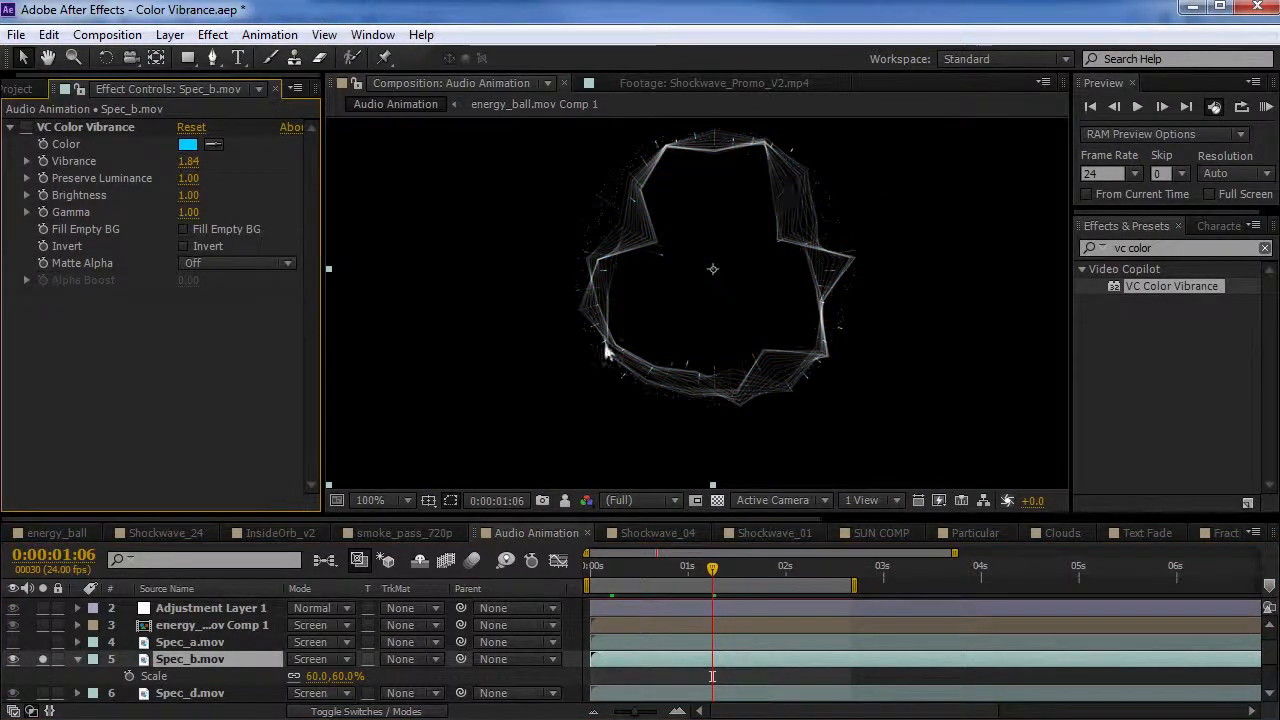
click(289, 243)
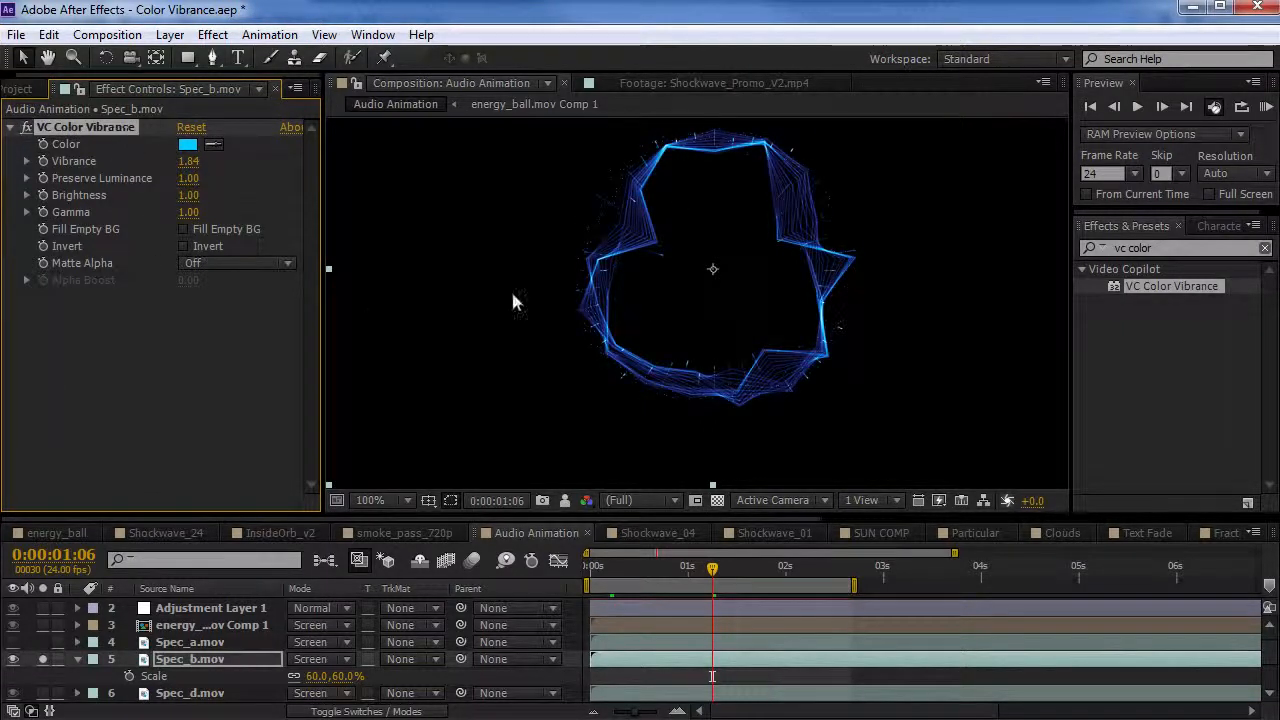
Step: Open the Shockwave_04 composition, scrub to 0:00:01:07, and inspect the Spec_b.mov and Spectral 2.mov layers' coloring, hiding and showing Spectral 2.mov
click(657, 532)
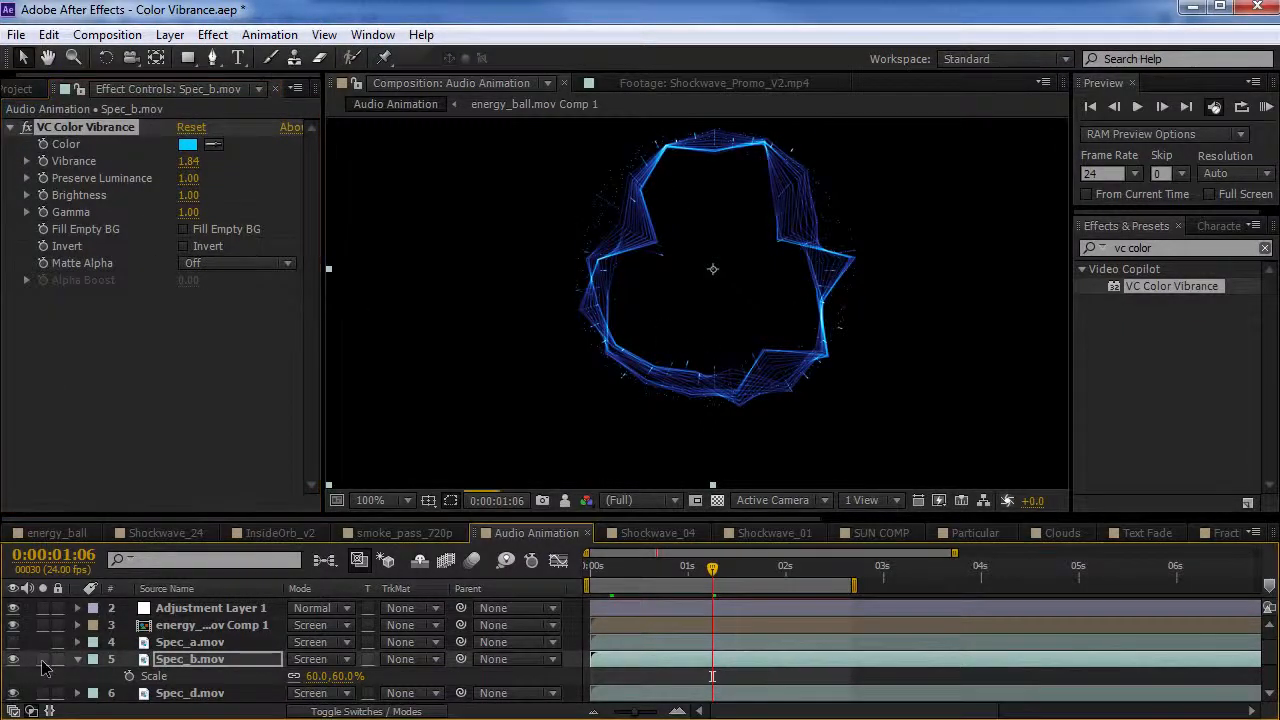
drag(650, 580, 876, 566)
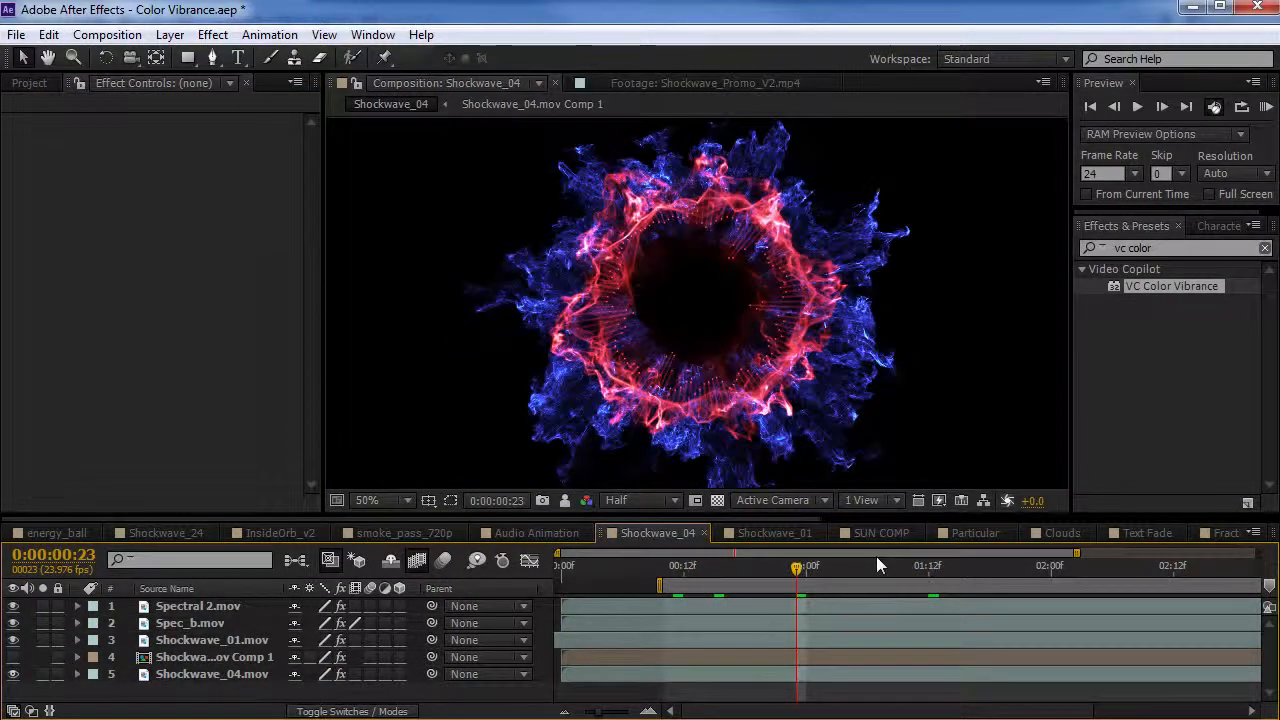
click(213, 620)
key(F4)
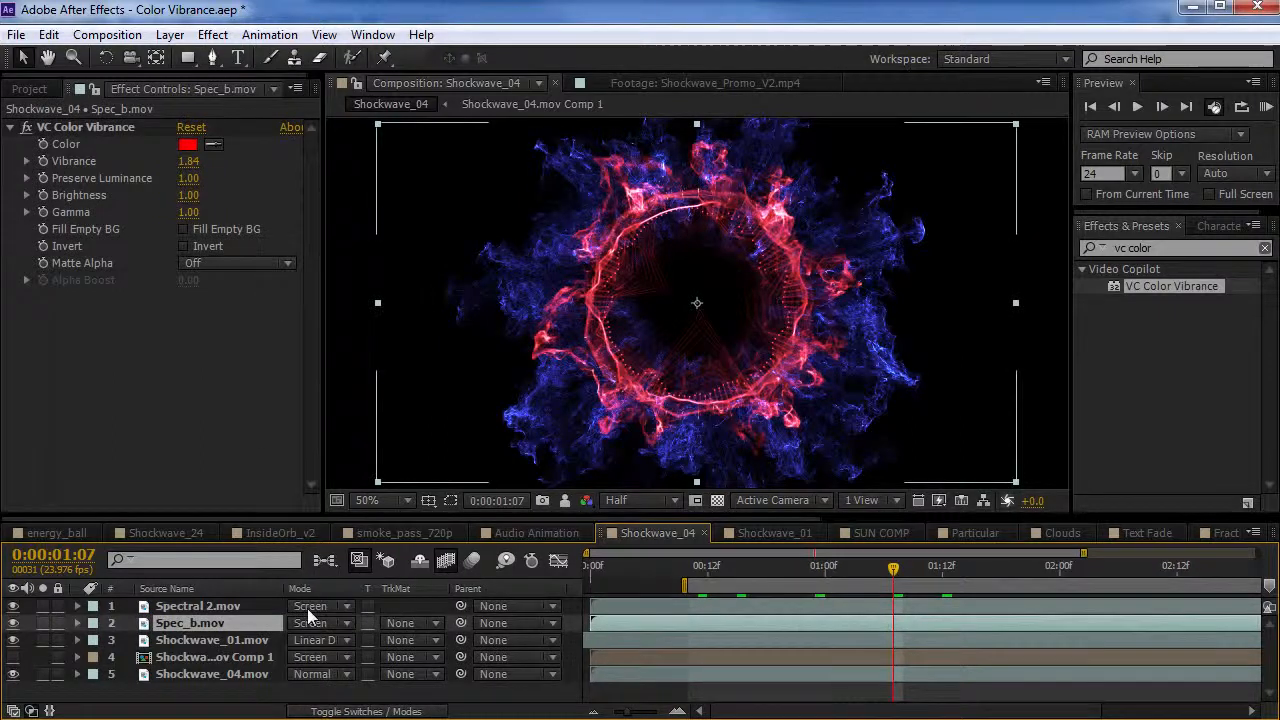
click(200, 607)
click(13, 606)
click(13, 606)
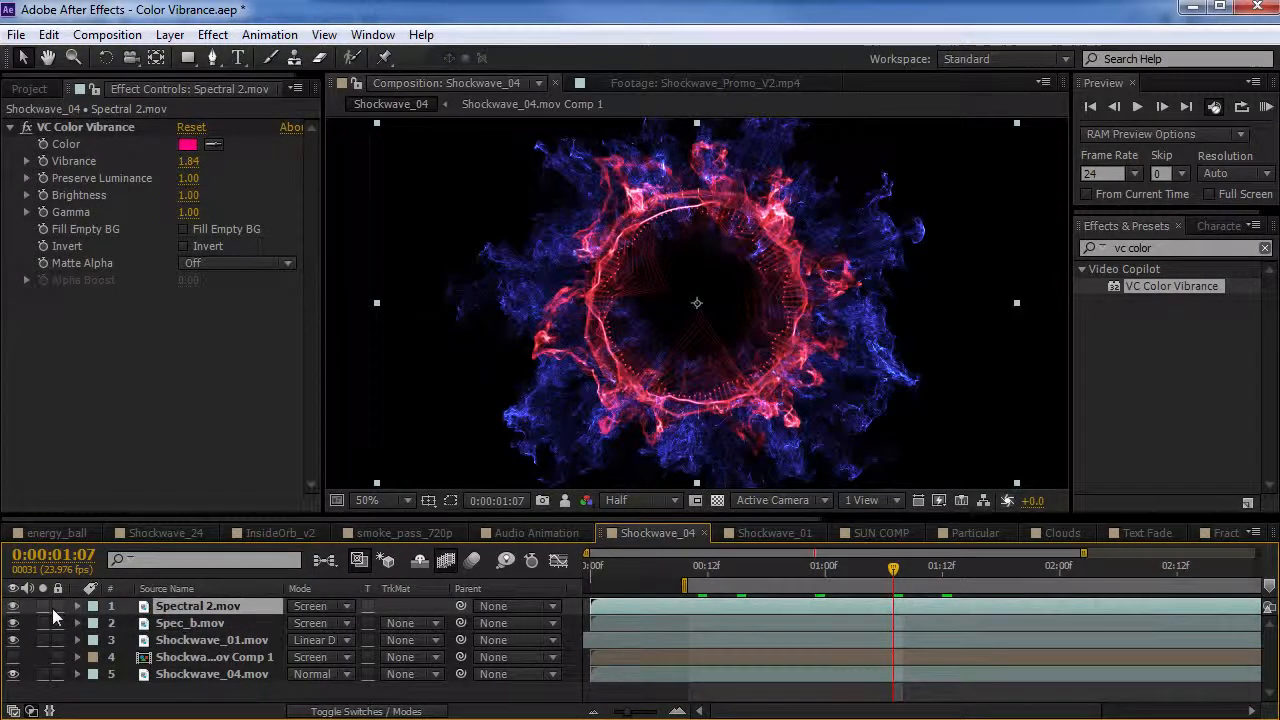
Step: Solo Shockwave_01.mov, add the other visible layers to the solo, and scrub the combined shockwave to 0:00:01:15
click(44, 639)
click(193, 642)
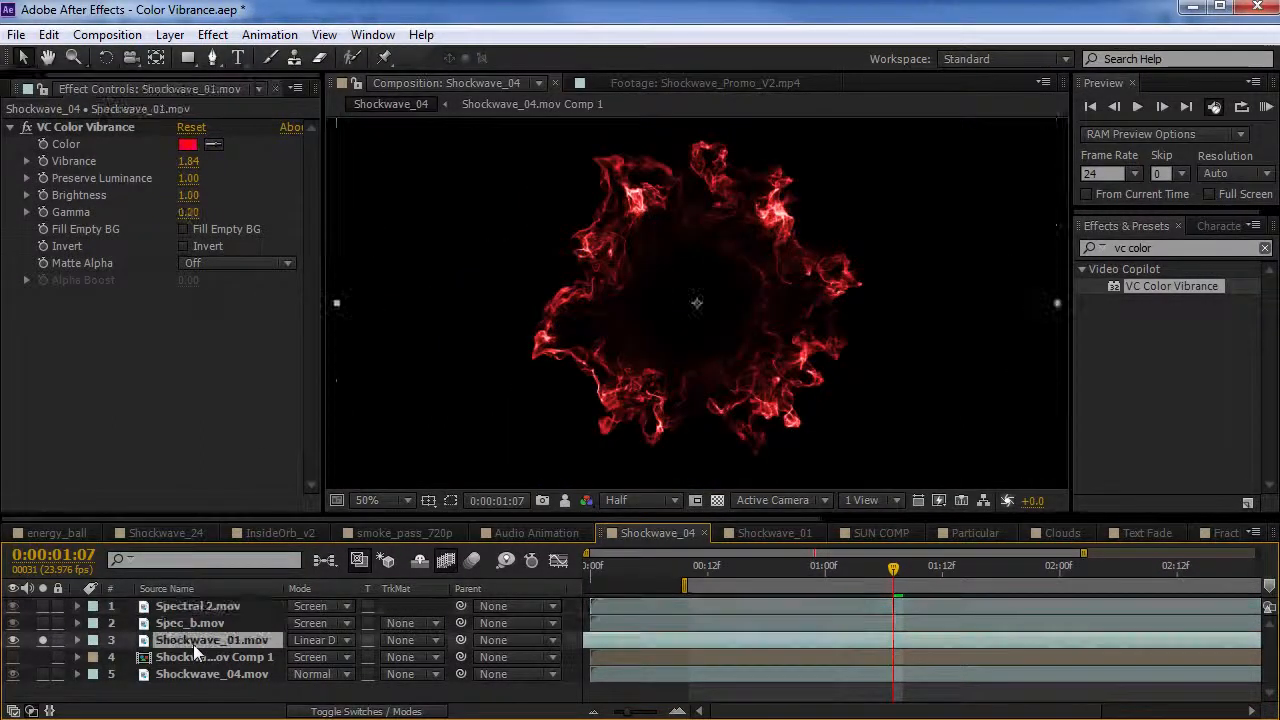
click(43, 623)
click(43, 607)
drag(834, 566, 970, 566)
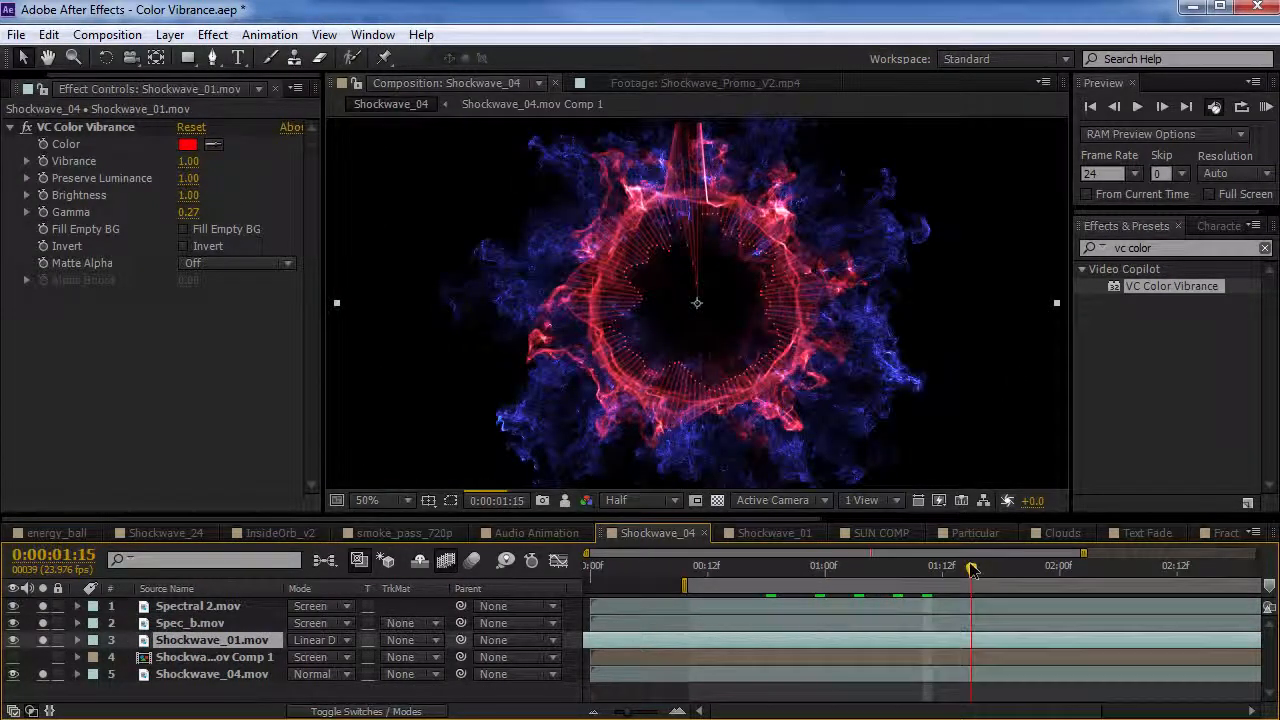
Step: Open the Particular composition, disable VC Color Vibrance on Pale Gray-Royal Blue Solid 2, and solo that layer over the transparency grid
click(975, 532)
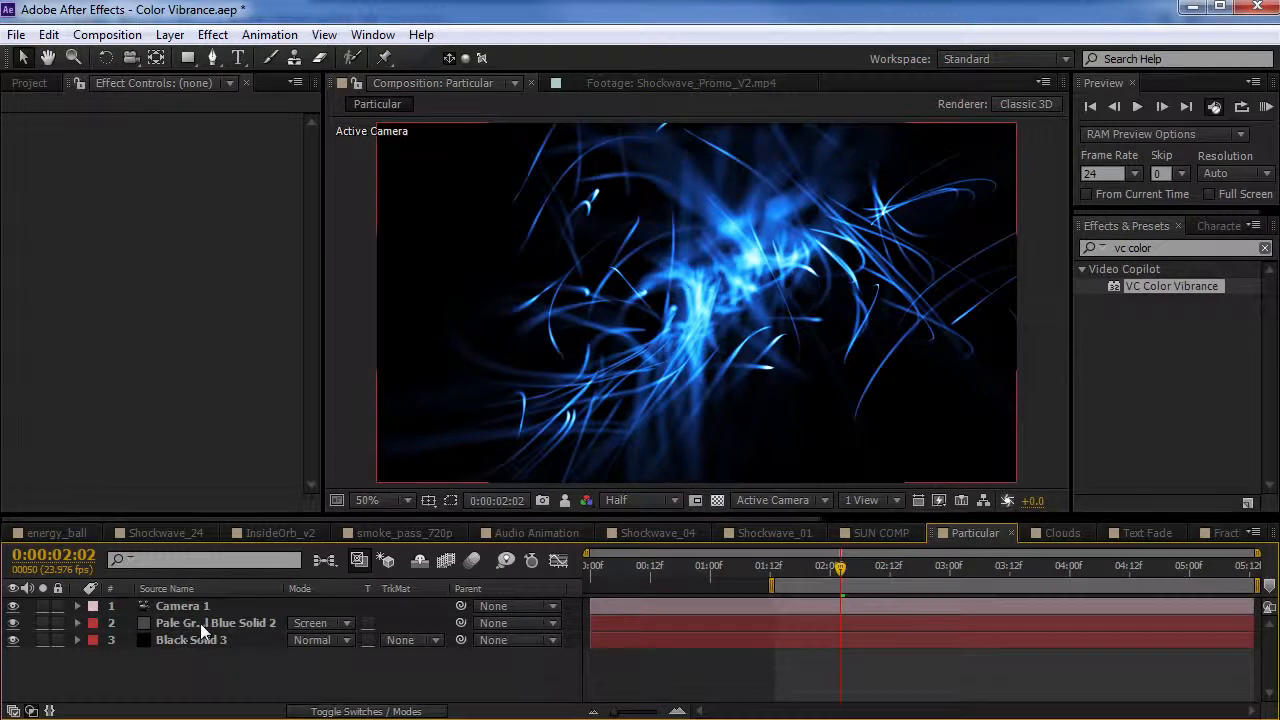
click(200, 623)
click(11, 127)
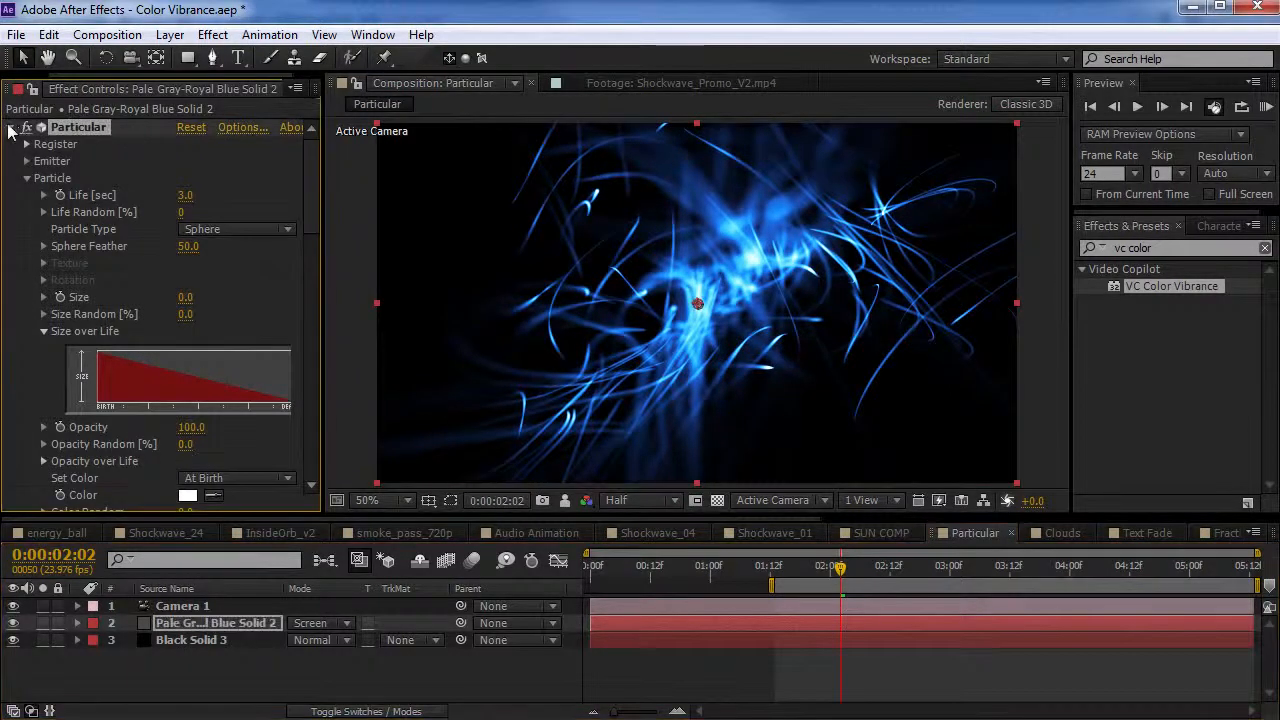
click(26, 144)
key(period)
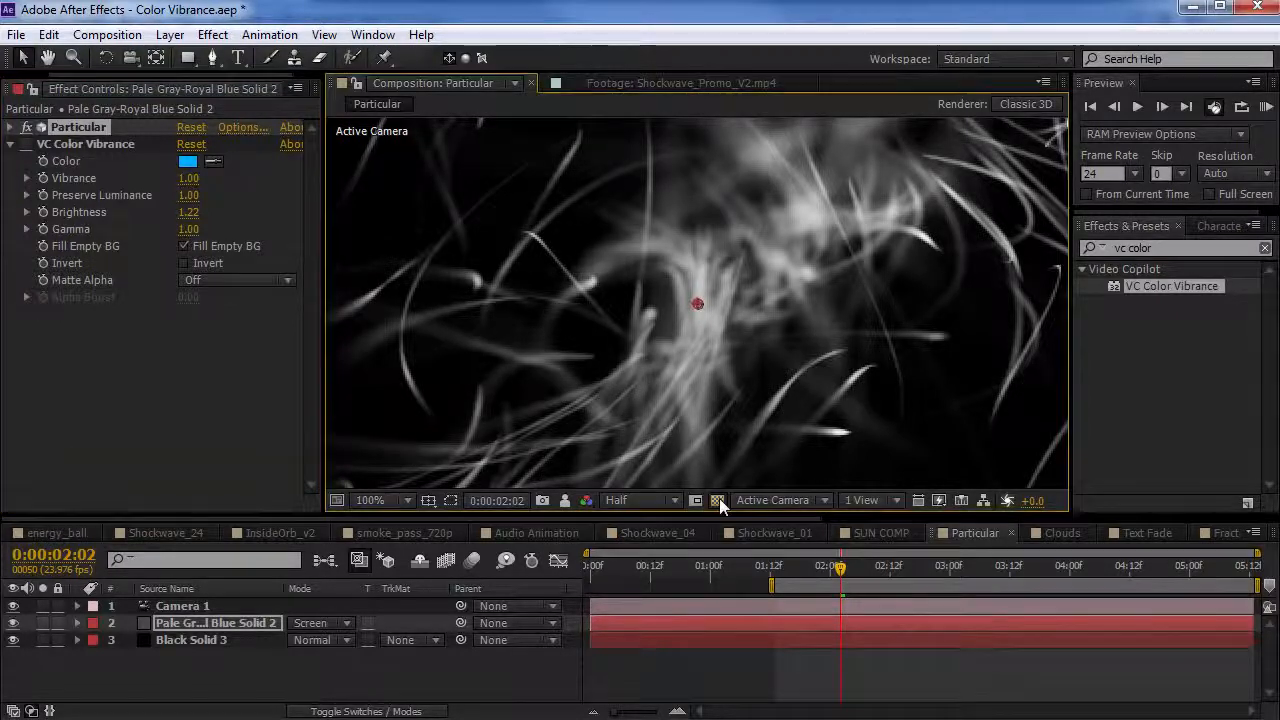
click(42, 623)
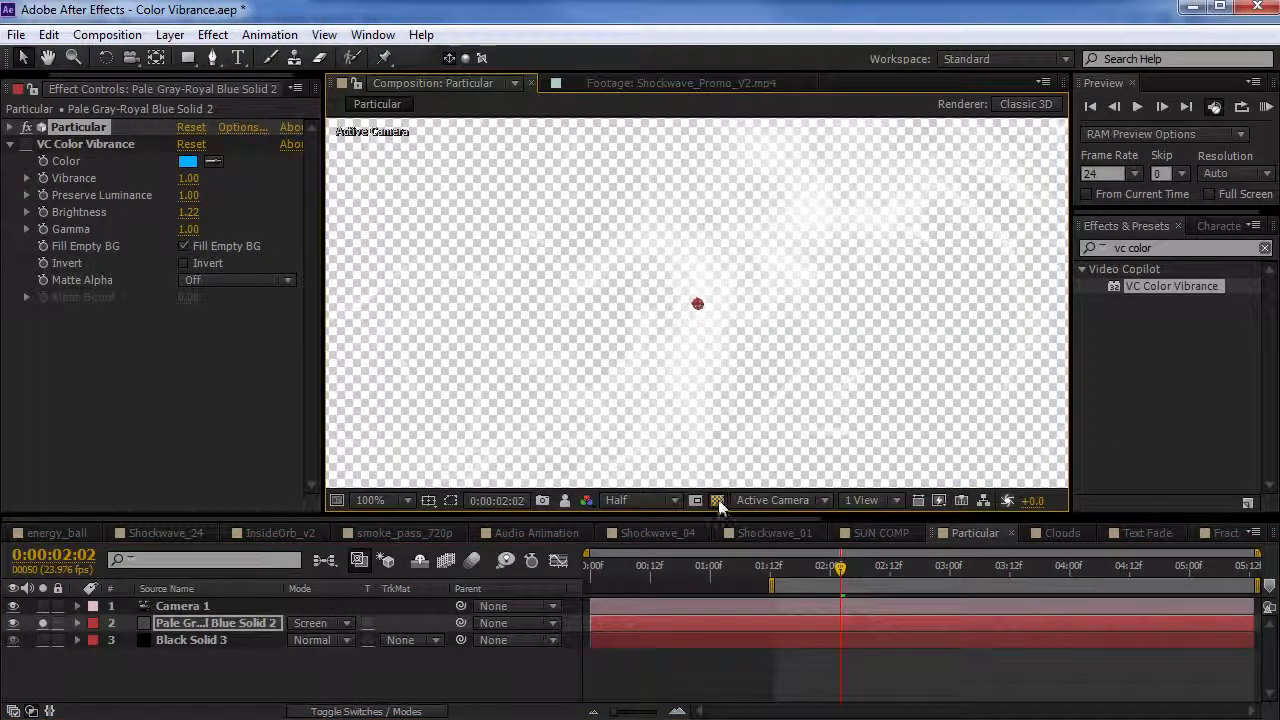
Step: Replace the particle layer's VC Color Vibrance with a fresh default instance and view it without the transparency grid
click(106, 145)
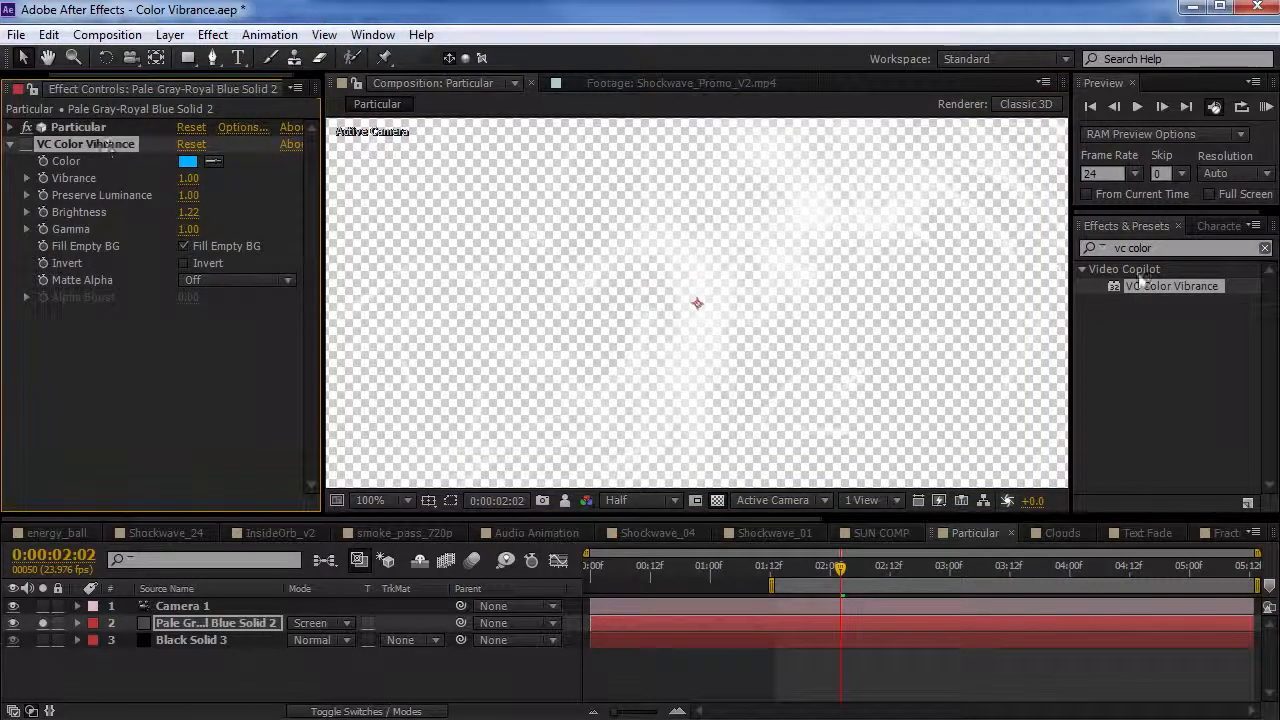
key(Delete)
drag(1154, 289, 218, 200)
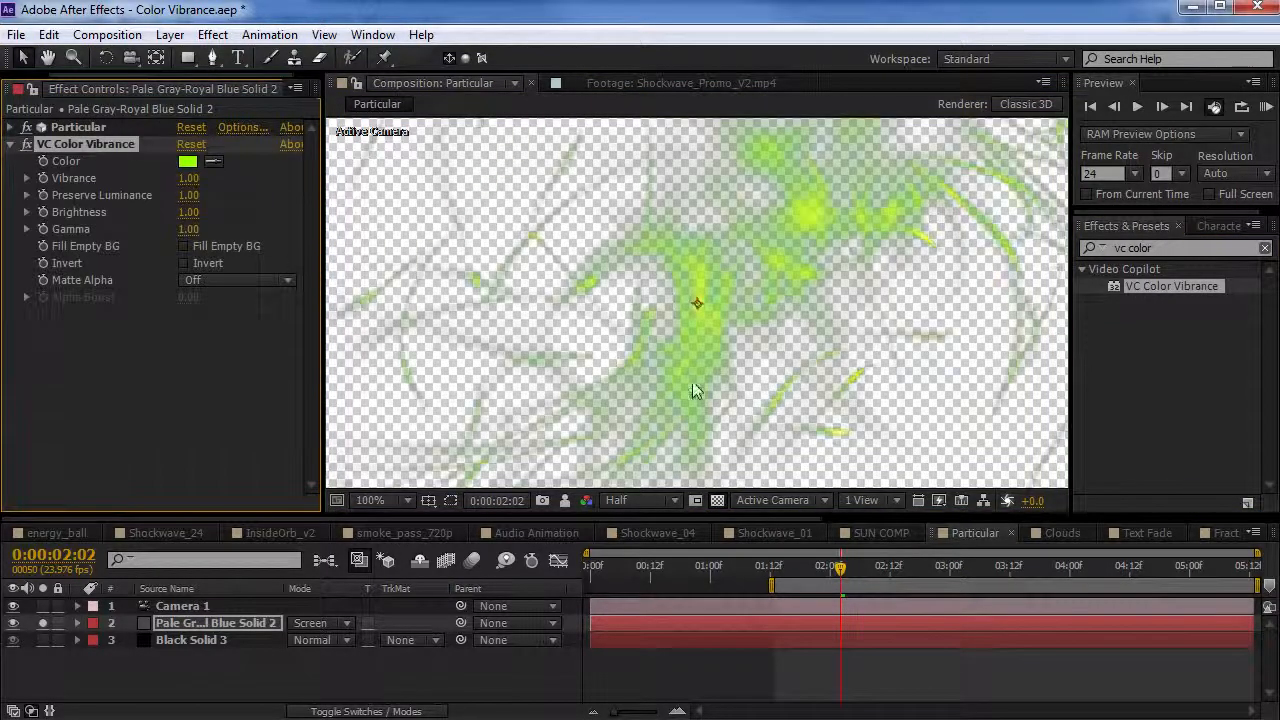
click(718, 501)
scroll(694, 268, down, 1)
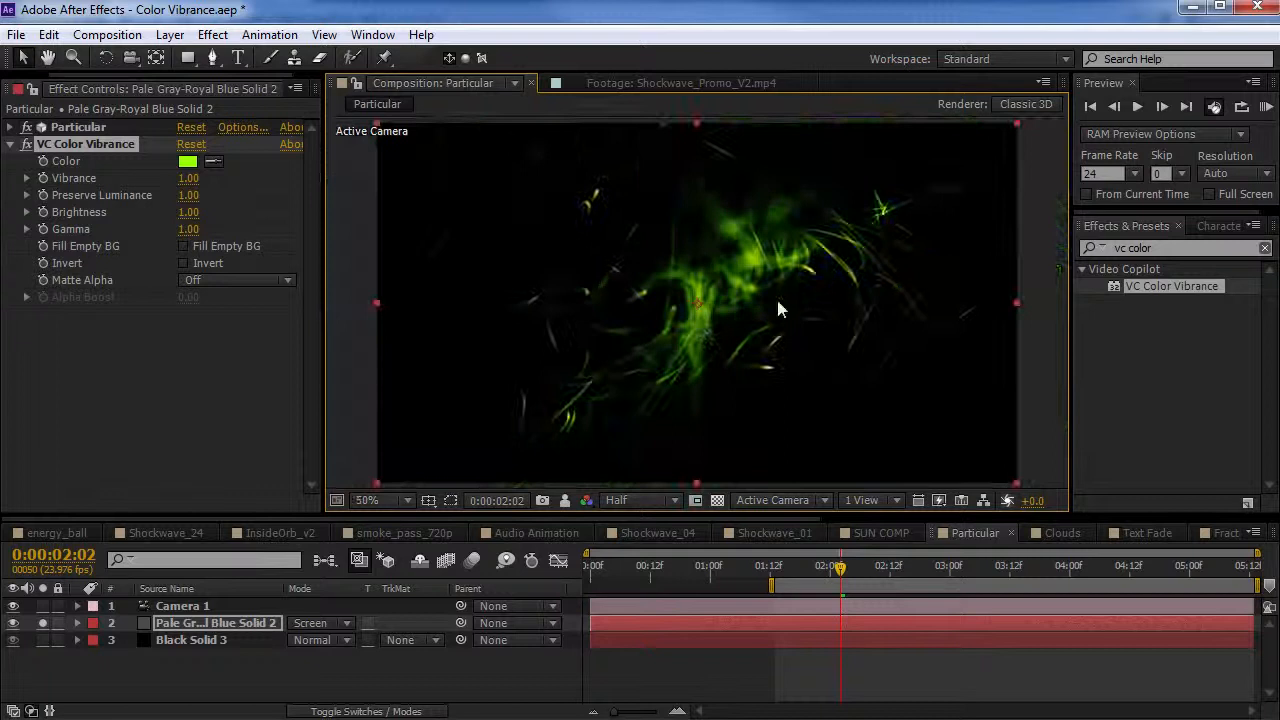
Step: Compare the particles with VC Color Vibrance off and on, and enable its Fill Empty BG option
click(25, 145)
click(25, 145)
click(25, 145)
click(25, 145)
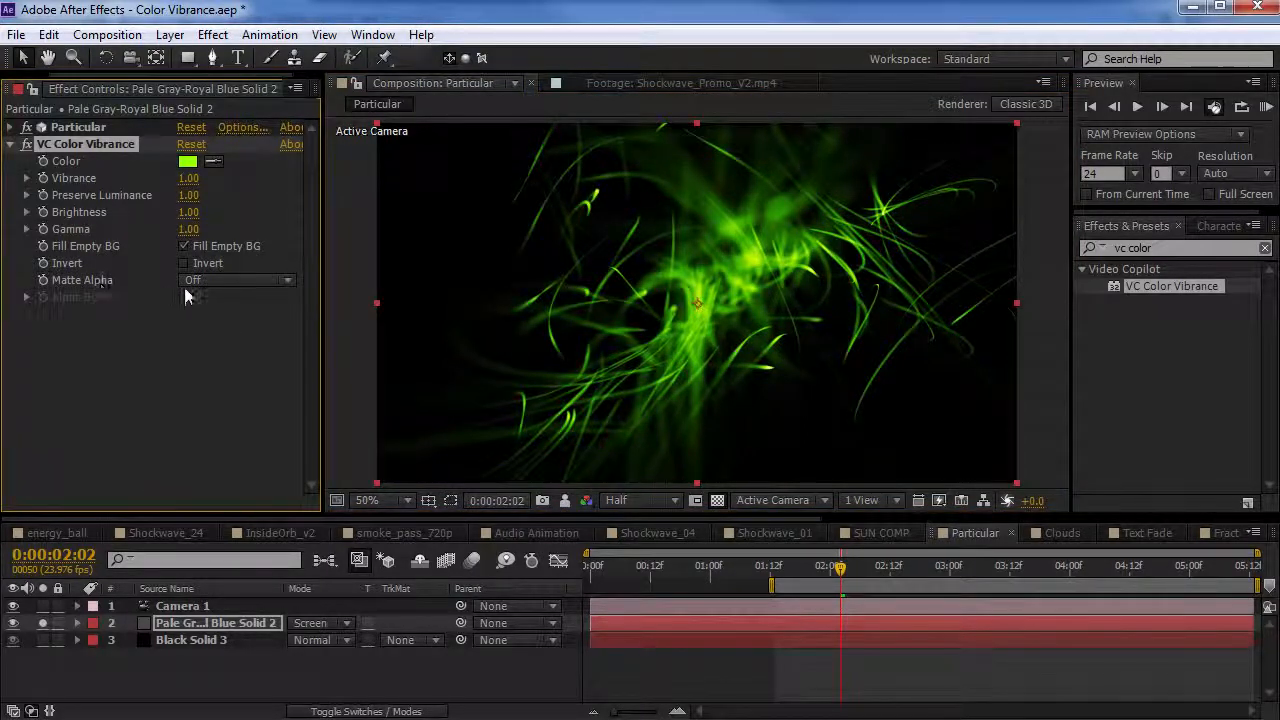
Step: Set Matte Alpha to On and check the particles with and without the transparency grid
click(218, 324)
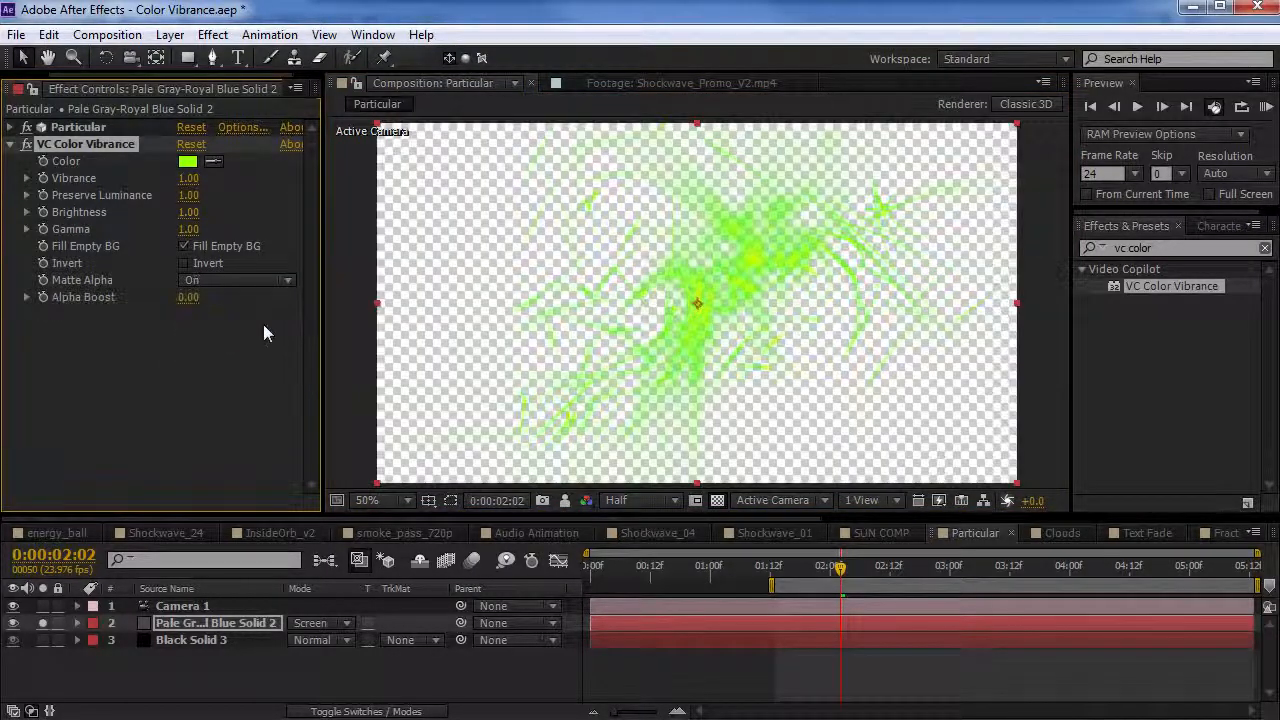
click(718, 501)
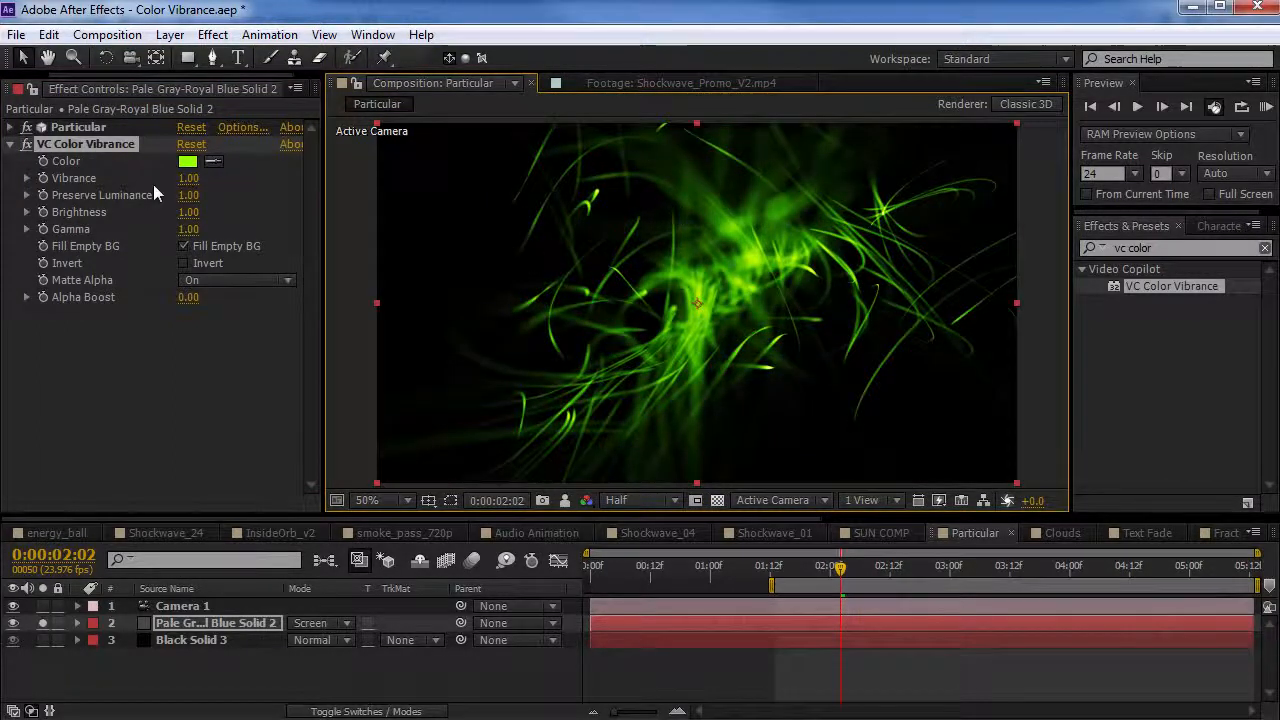
Step: Recolor the particles yellow-green, set Brightness to 1.50 and Gamma to 0.51, and compare with VC Color Vibrance off and on
click(188, 161)
drag(320, 515, 313, 558)
click(475, 433)
drag(188, 229, 218, 220)
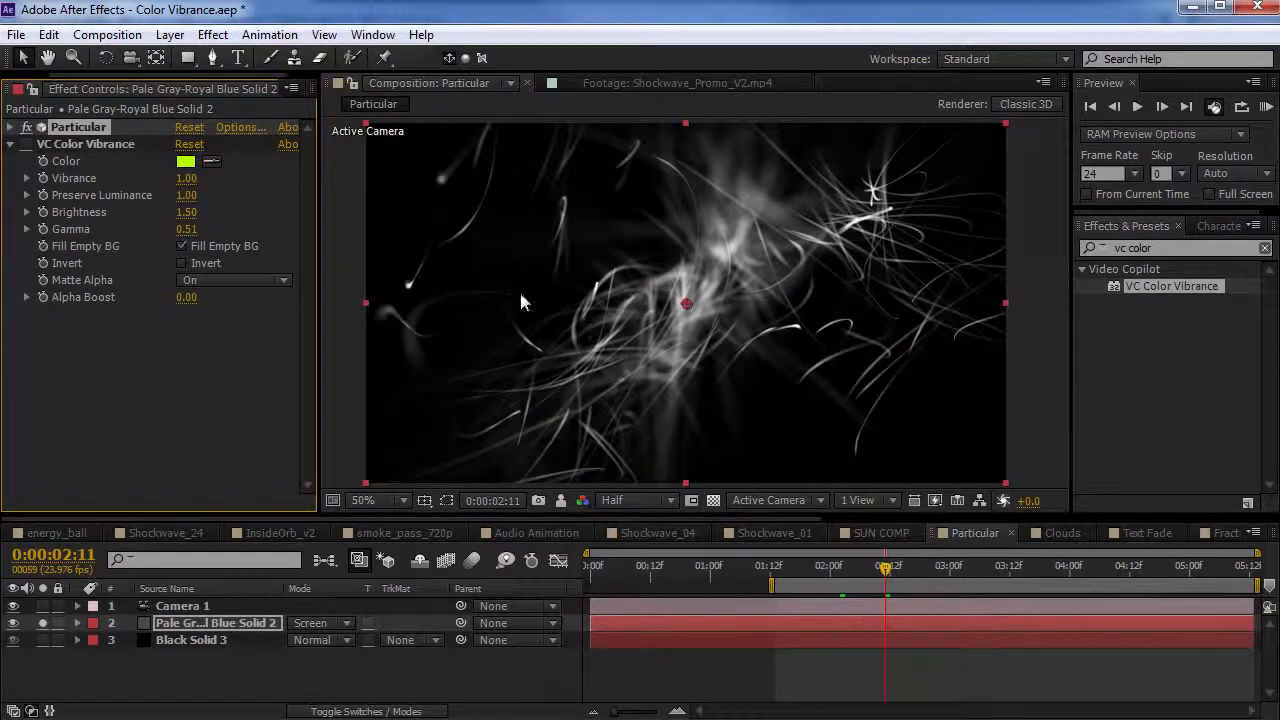
click(27, 144)
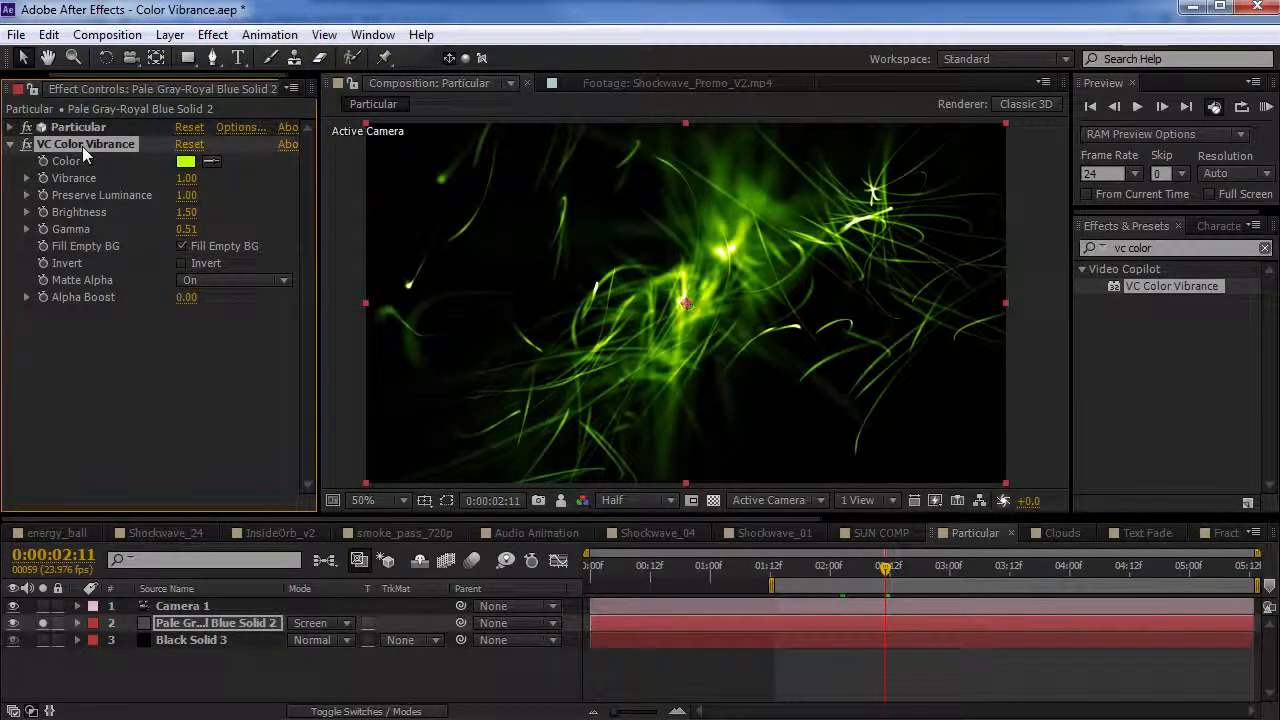
Step: Change the particles' VC Color Vibrance color to violet-blue (4E00FF) and compare the effect off and on
click(185, 161)
click(307, 533)
drag(307, 533, 312, 511)
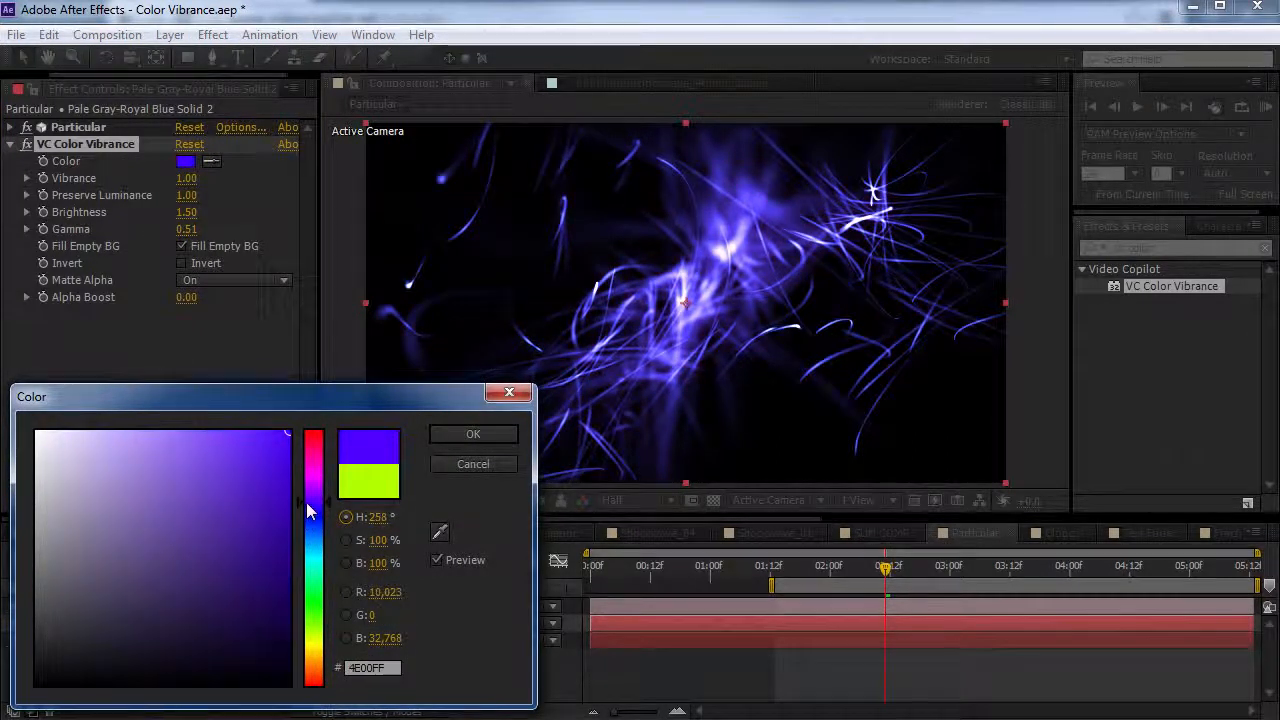
click(436, 436)
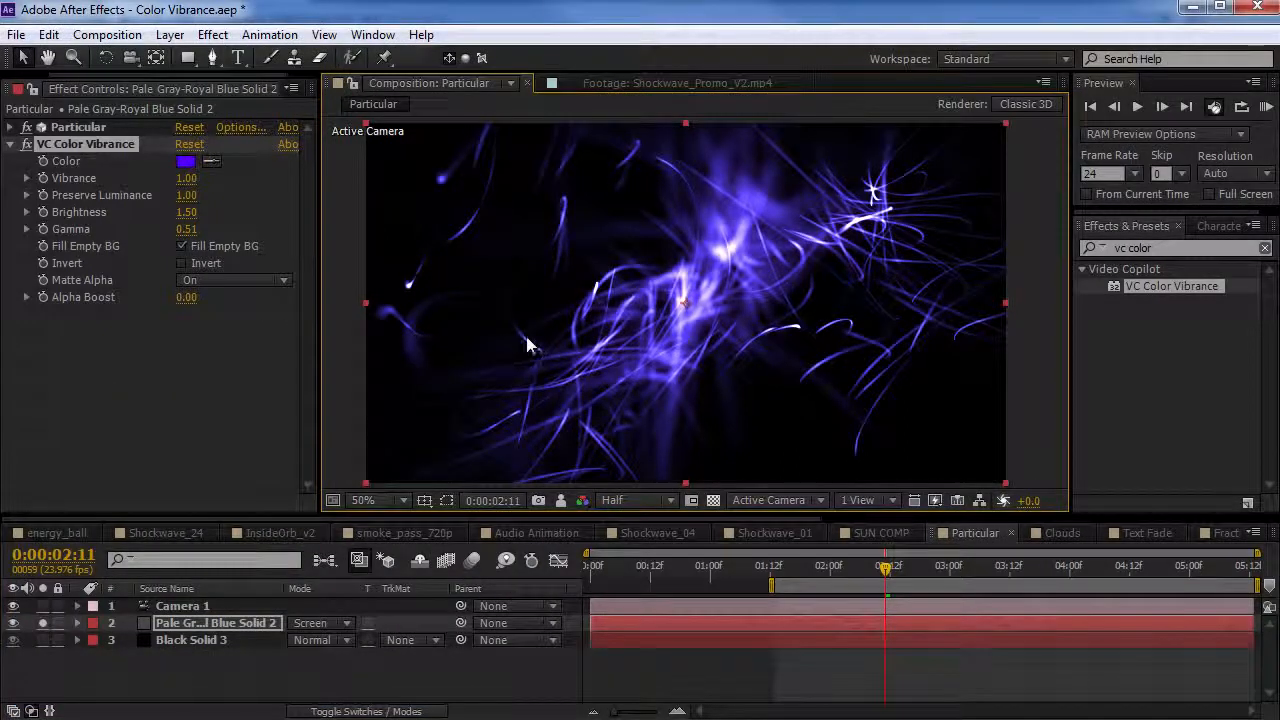
click(26, 144)
click(26, 144)
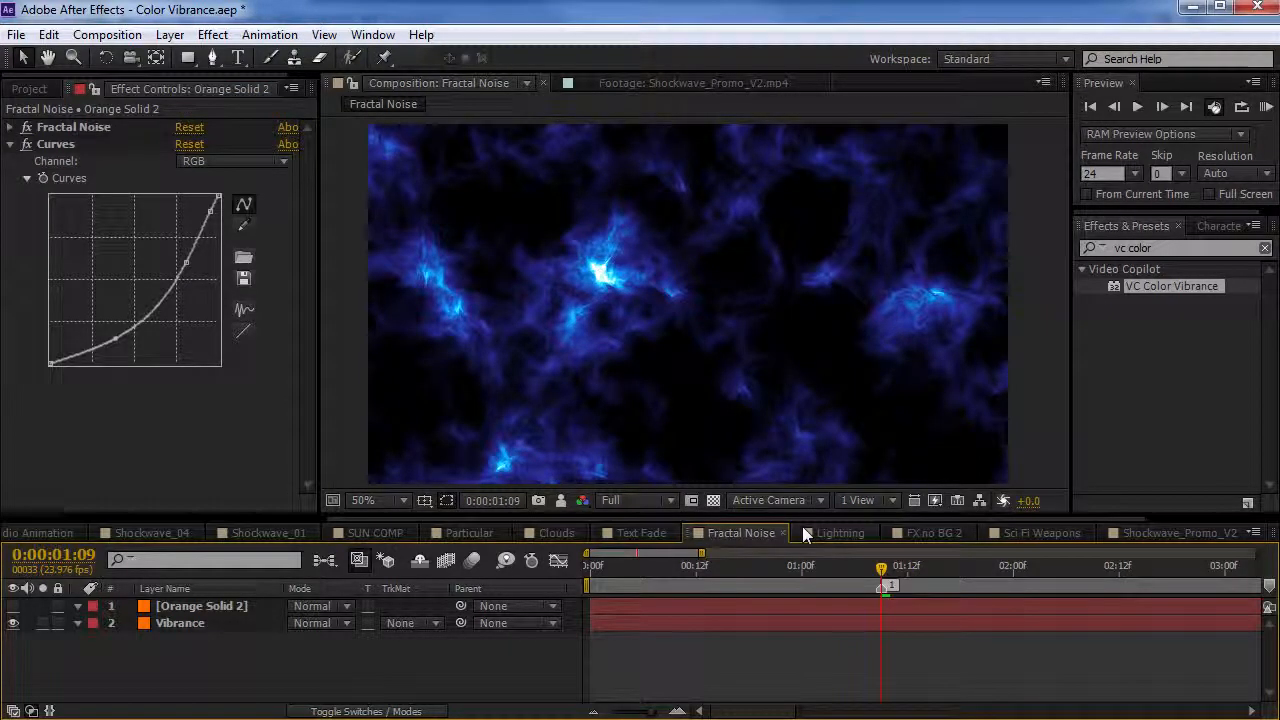
Step: Examine the VC Color Vibrance settings of the Vibrance layer in the Fractal Noise composition and its result at 100%
click(220, 607)
click(178, 624)
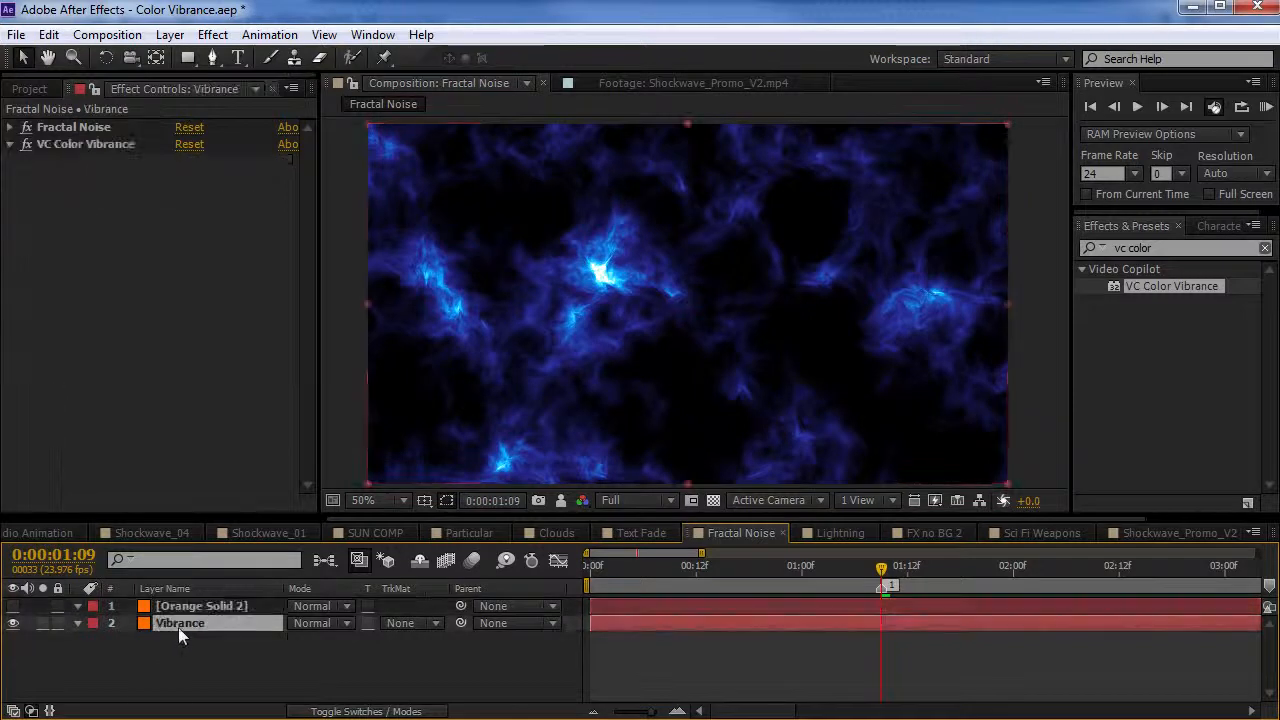
click(68, 128)
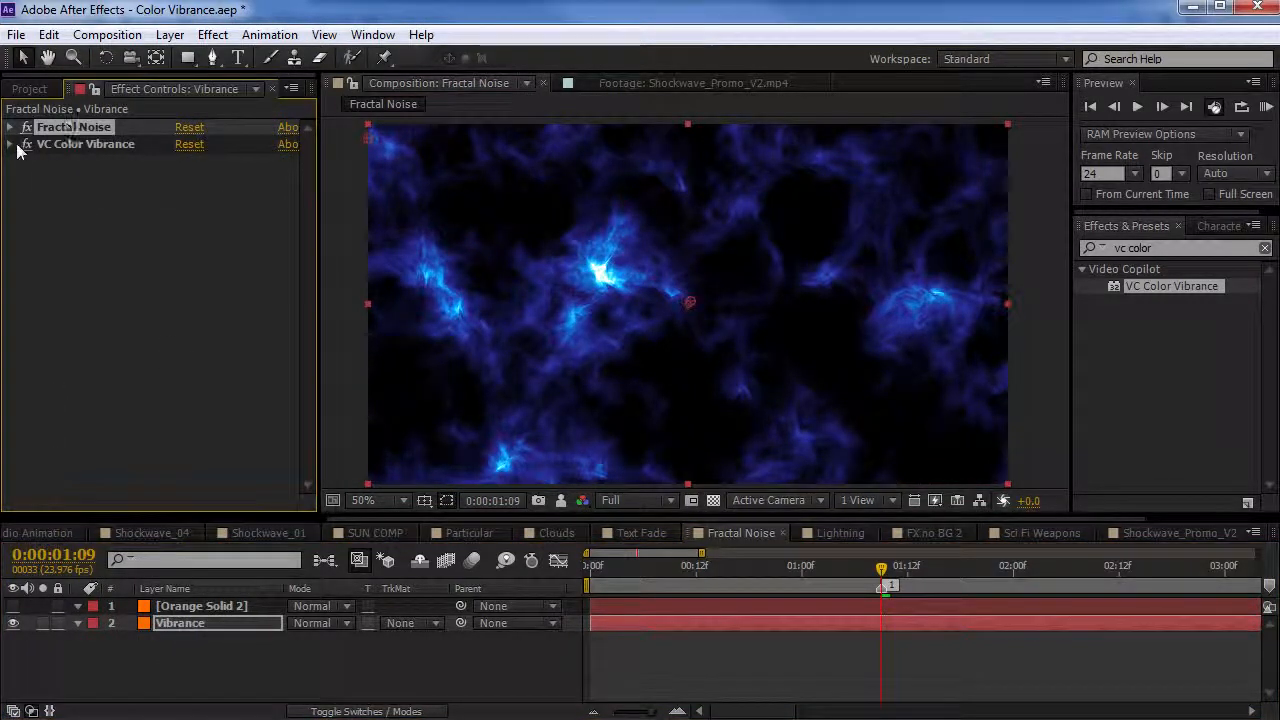
click(11, 145)
click(85, 144)
key(period)
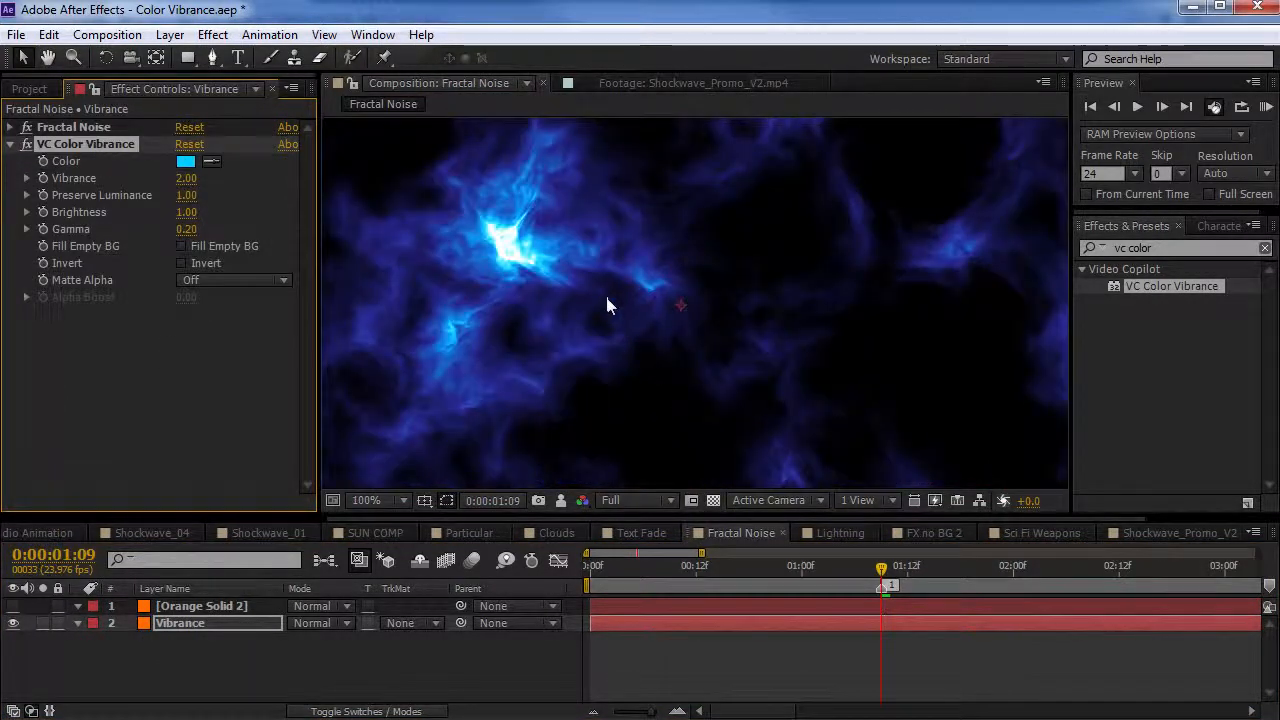
Step: Show Orange Solid 2 in place of the Vibrance layer and select its Curves effect
click(12, 623)
click(12, 606)
click(205, 606)
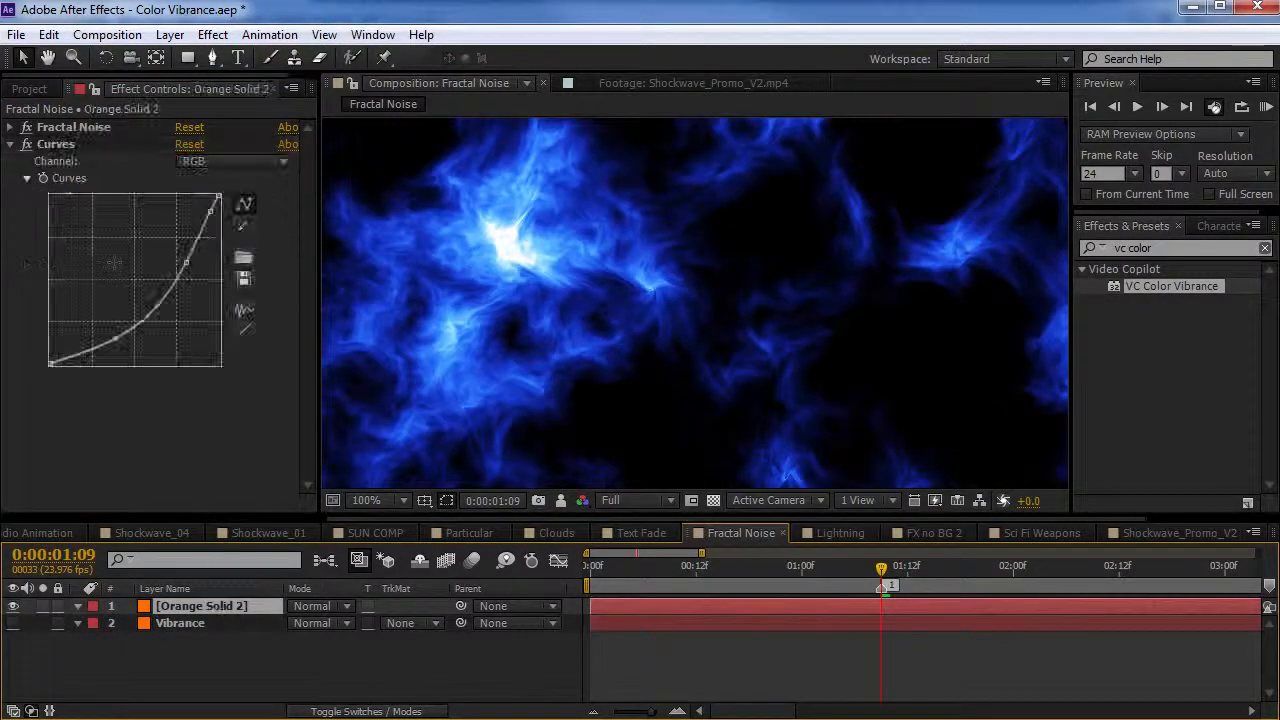
click(56, 144)
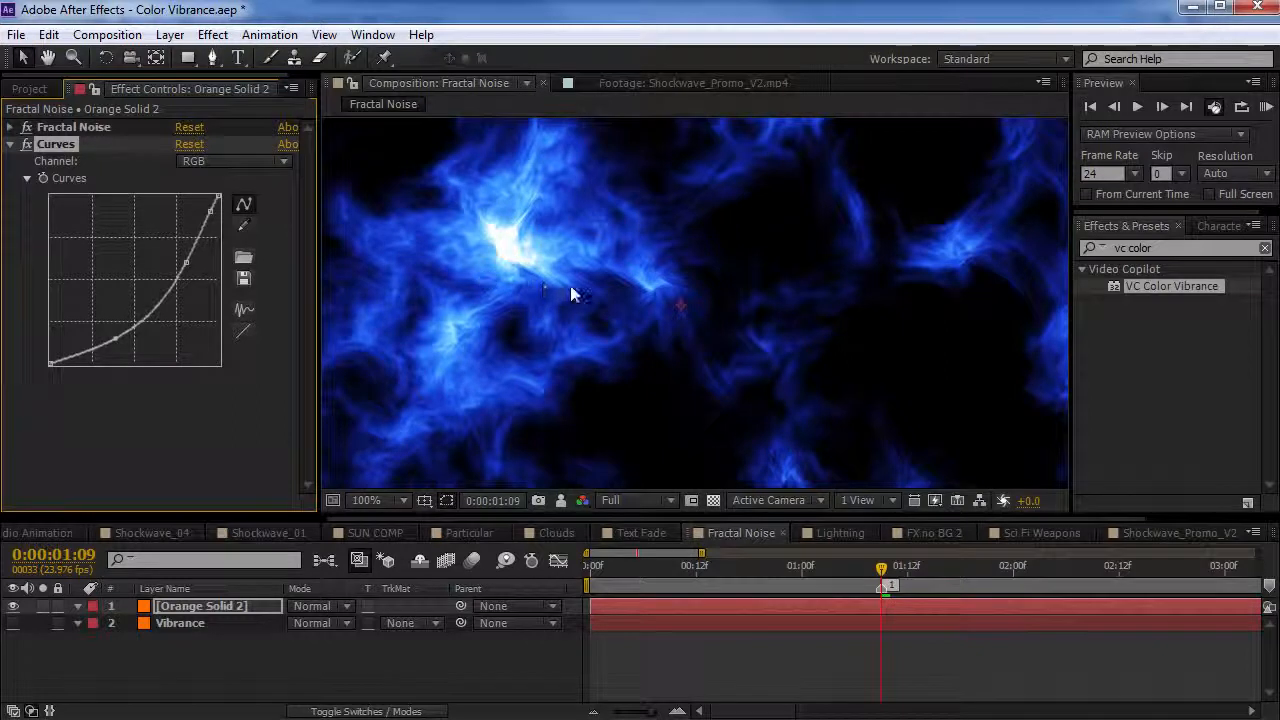
Step: Compare the Curves-colored Orange Solid 2 with the Vibrance layer by toggling Orange Solid 2's visibility
scroll(551, 320, down, 2)
click(13, 606)
click(13, 606)
click(13, 606)
click(13, 606)
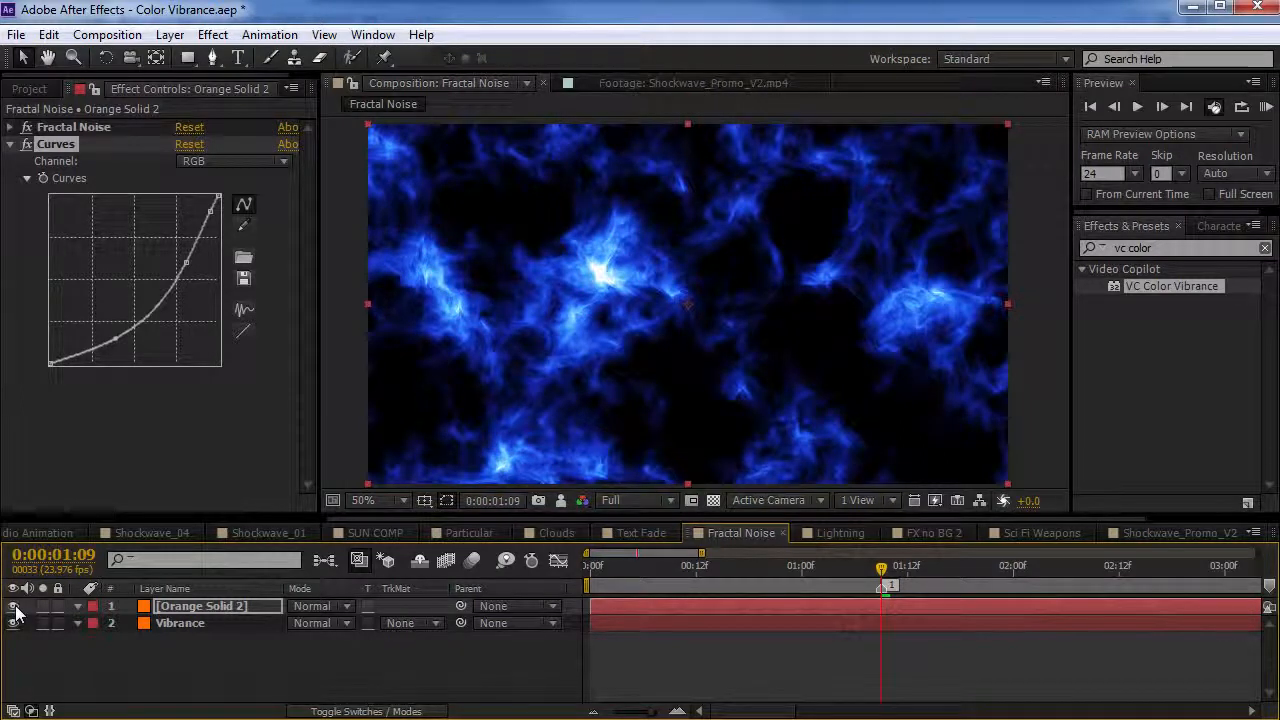
click(14, 608)
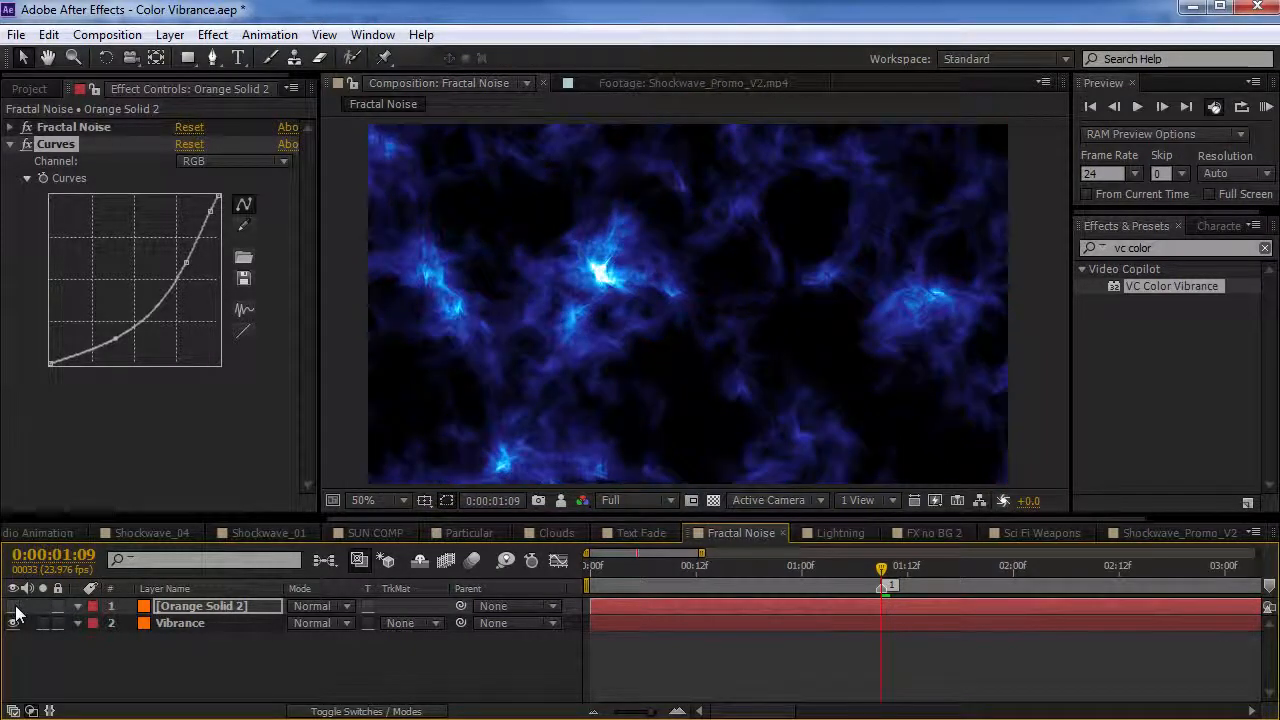
click(13, 606)
Step: Draw an elliptical mask on Orange Solid 2 over the area beside the brightest noise spot
drag(190, 63, 262, 100)
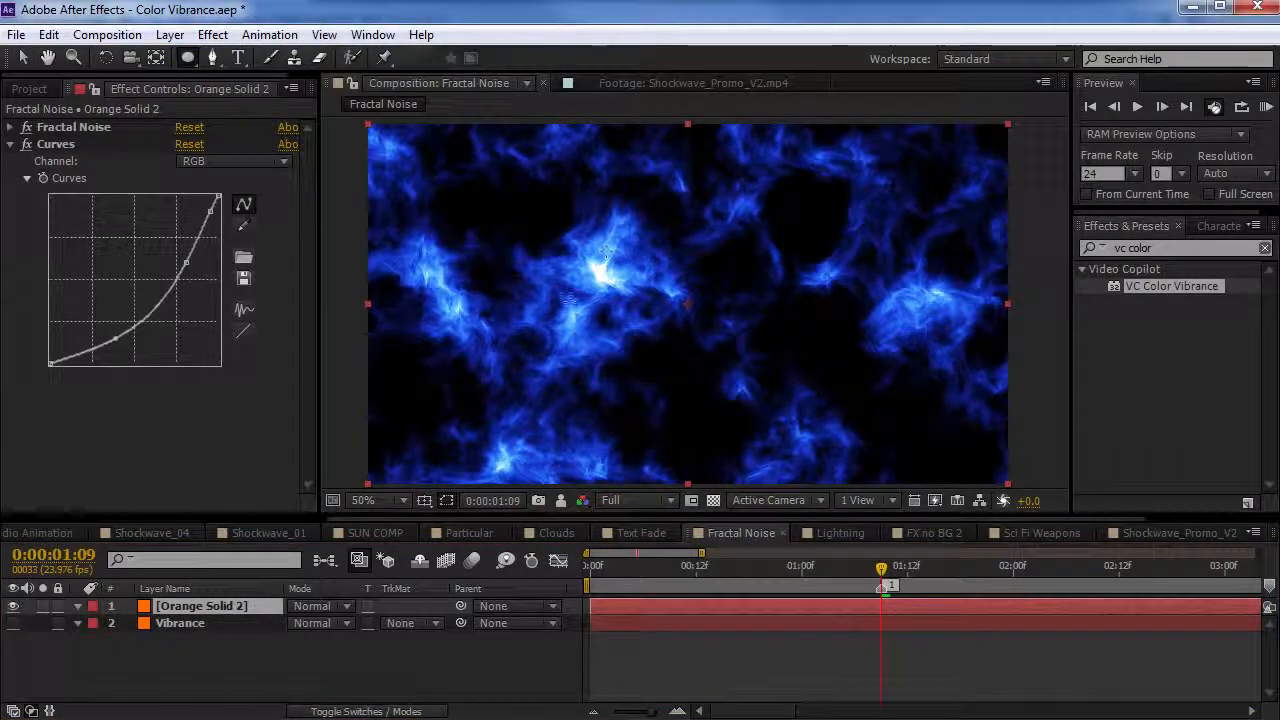
scroll(594, 294, up, 2)
drag(594, 294, 714, 366)
key(v)
double_click(774, 336)
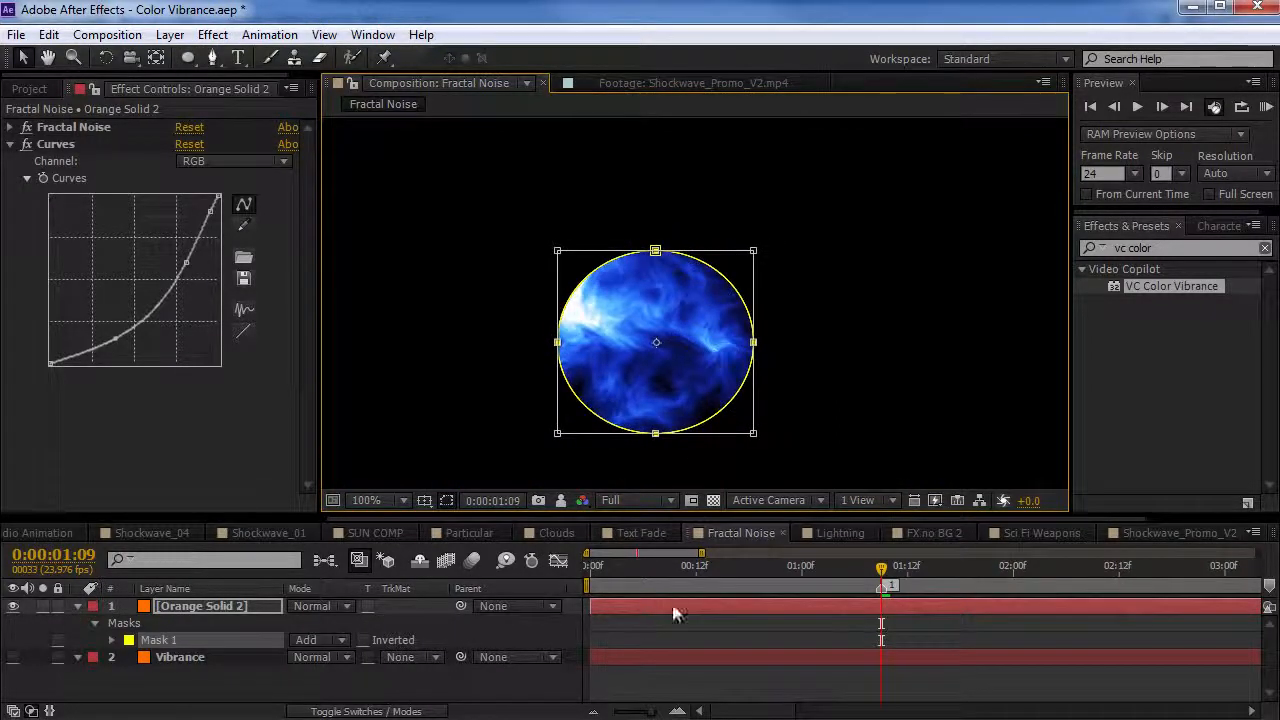
Step: Feather Orange Solid 2's mask by 48 pixels and examine the faded edge around the bright spot up close
click(675, 613)
key(f)
drag(315, 640, 387, 640)
click(447, 500)
scroll(640, 330, up, 2)
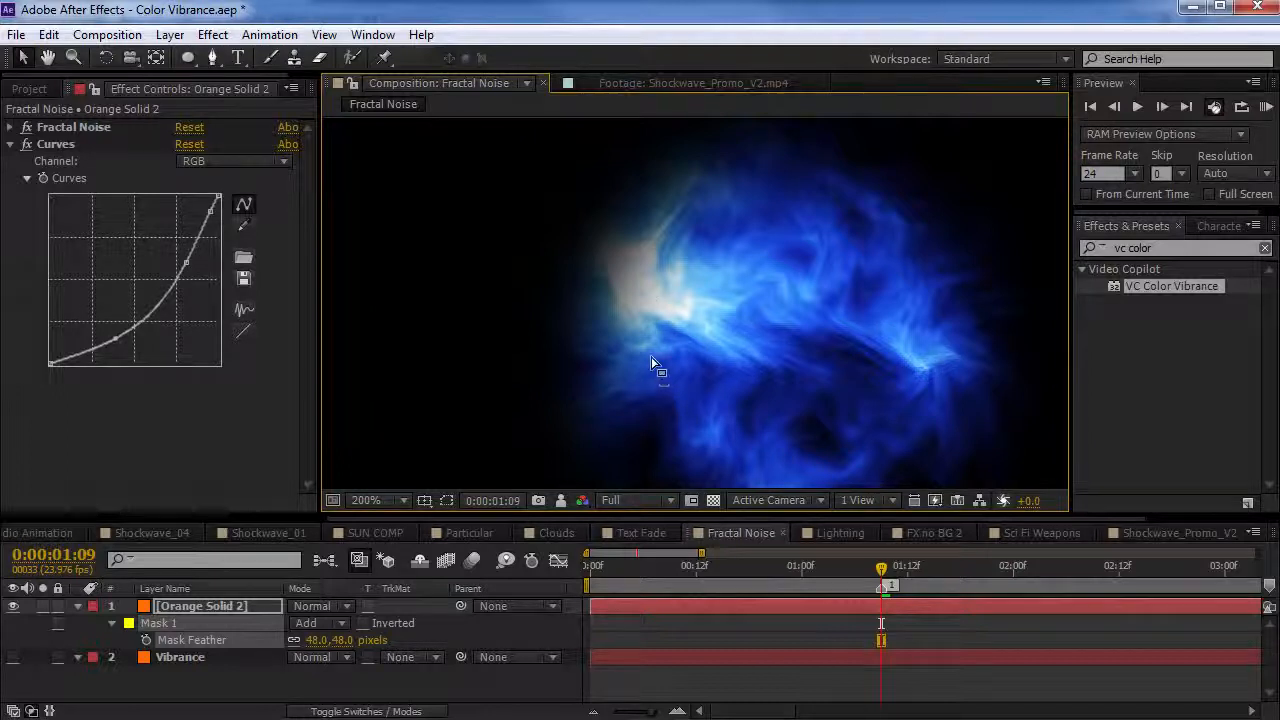
scroll(623, 276, up, 1)
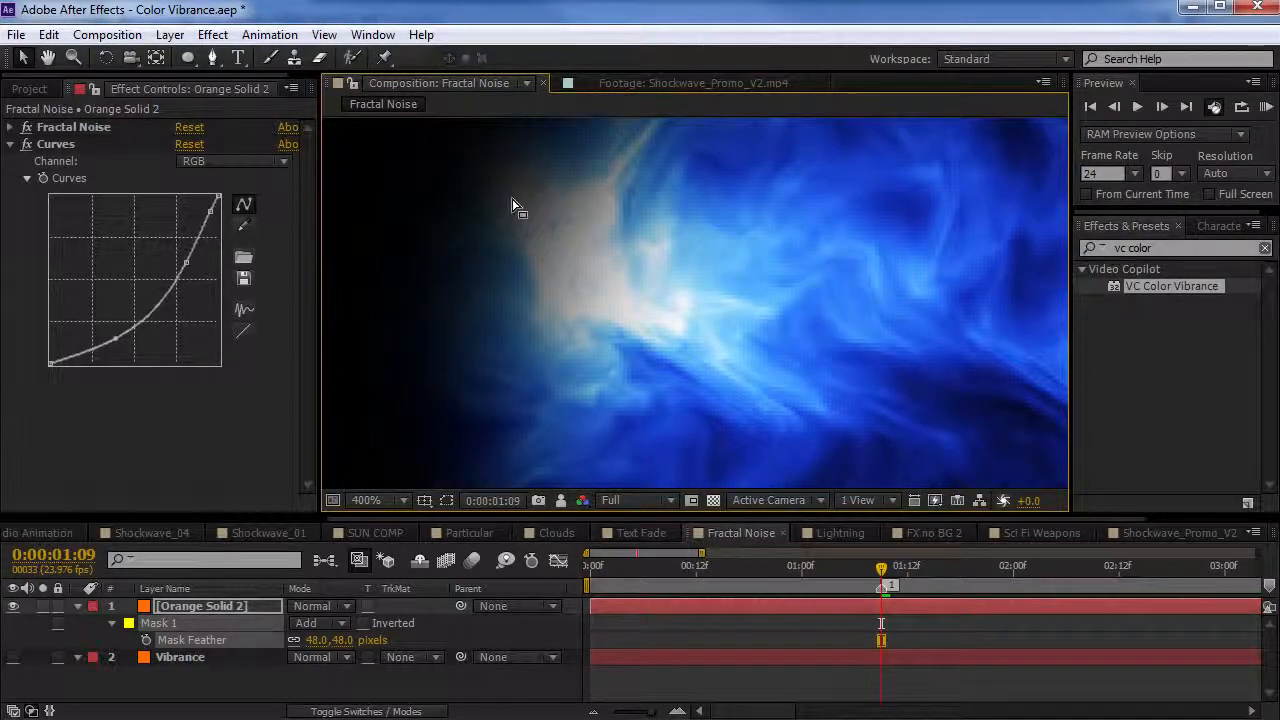
scroll(545, 245, down, 1)
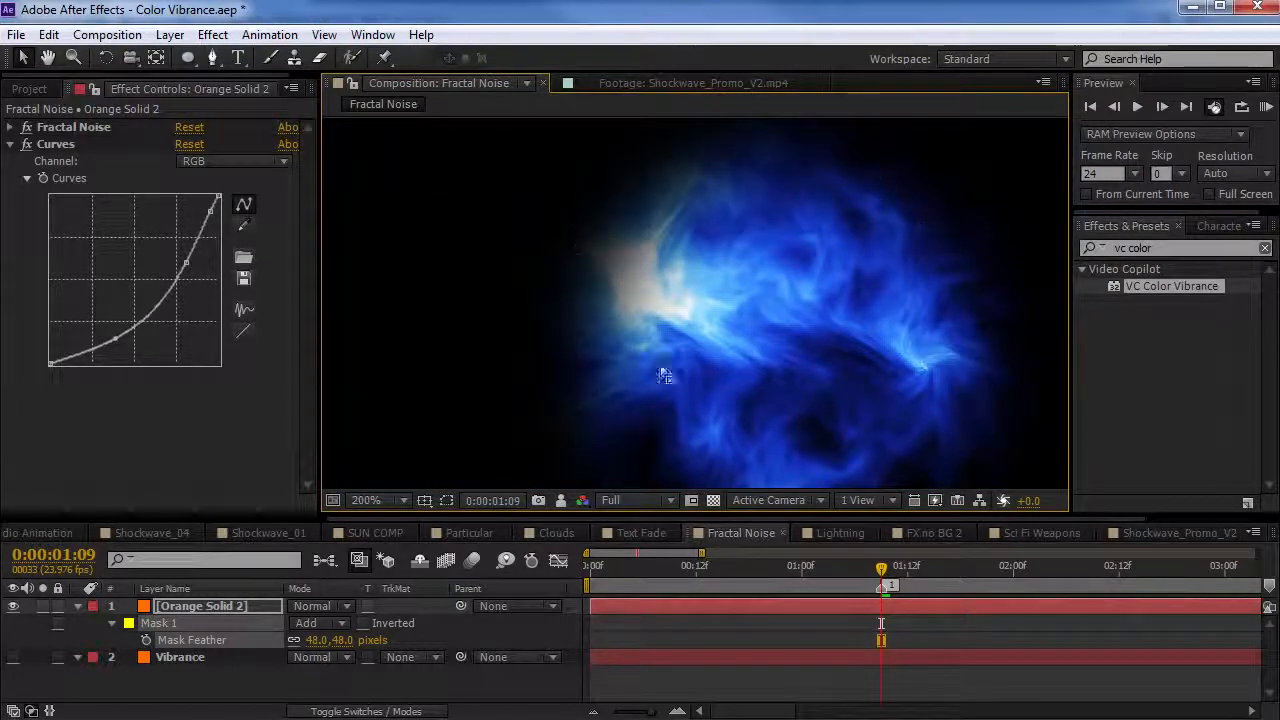
scroll(623, 320, down, 1)
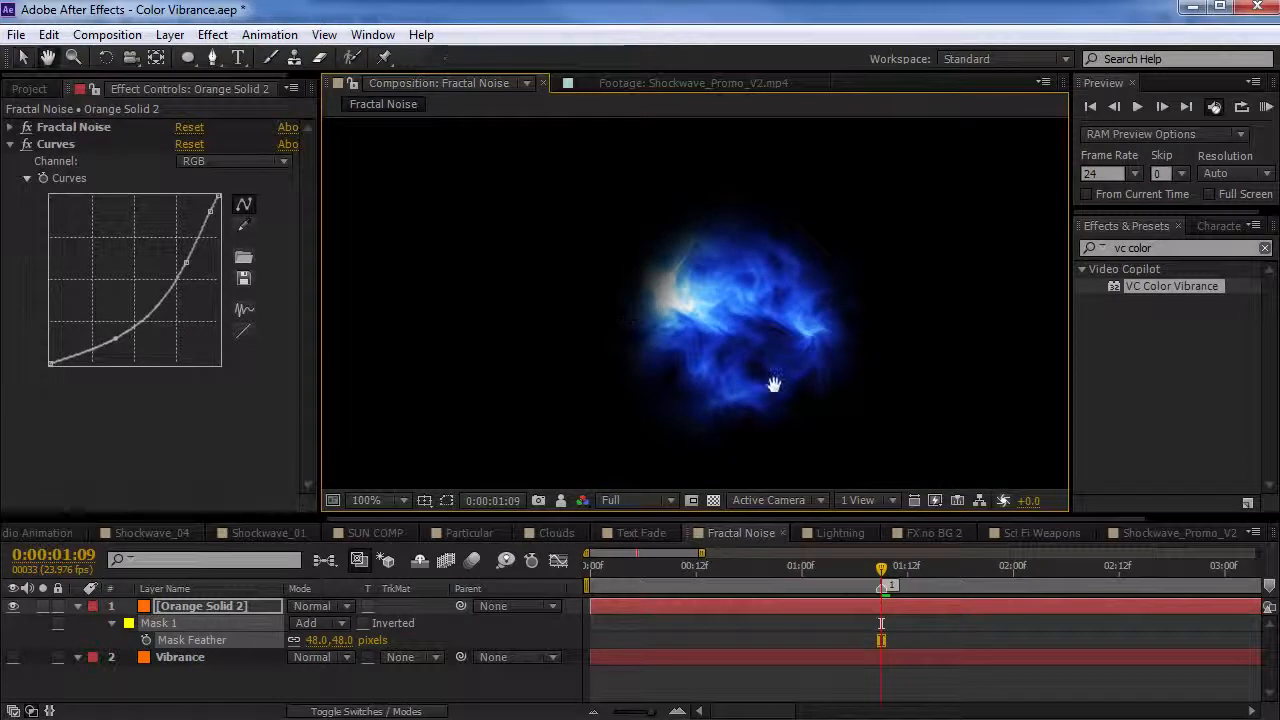
Step: Show the Vibrance layer instead of Orange Solid 2 and draw a similar elliptical mask on it beside the bright spot
click(13, 606)
click(13, 657)
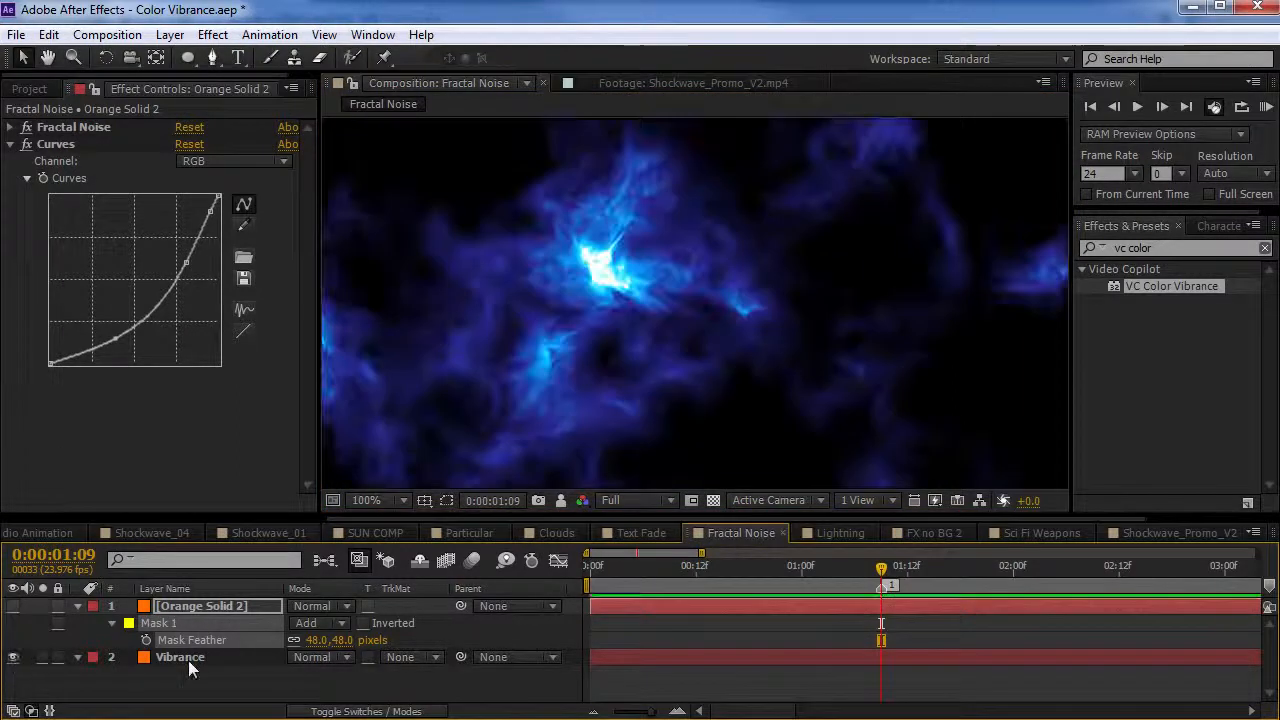
click(245, 657)
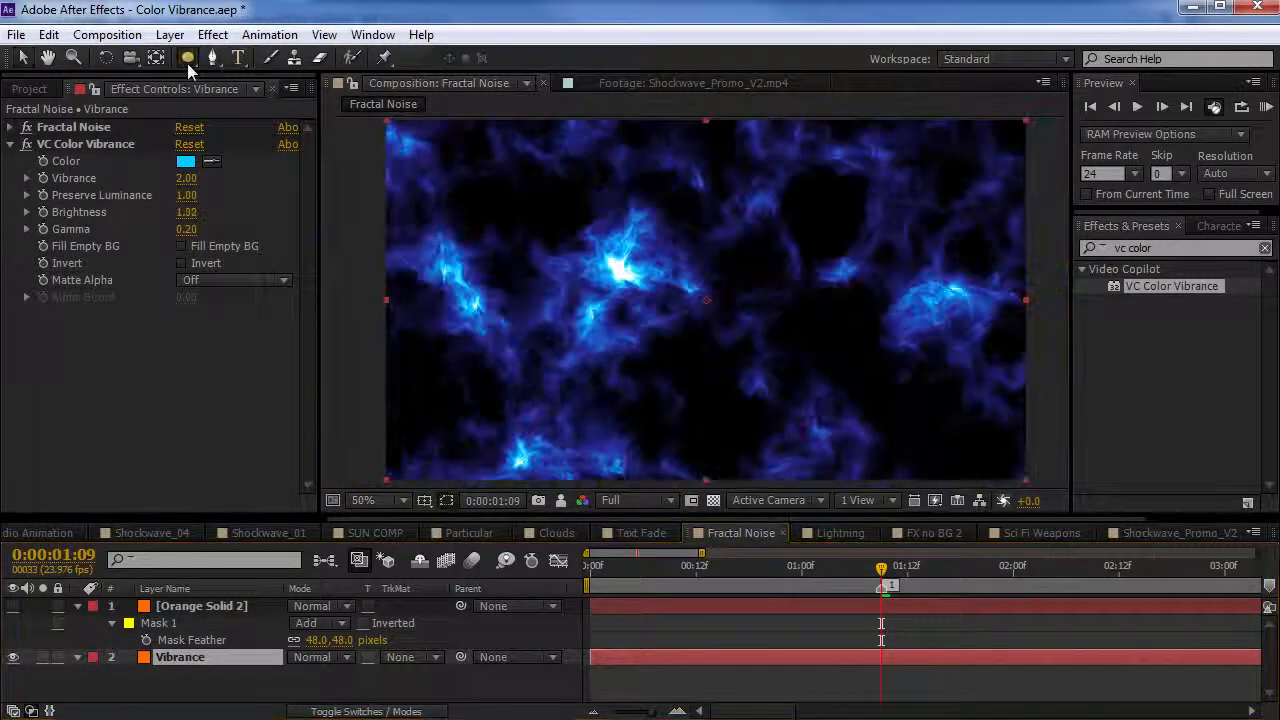
drag(188, 57, 258, 100)
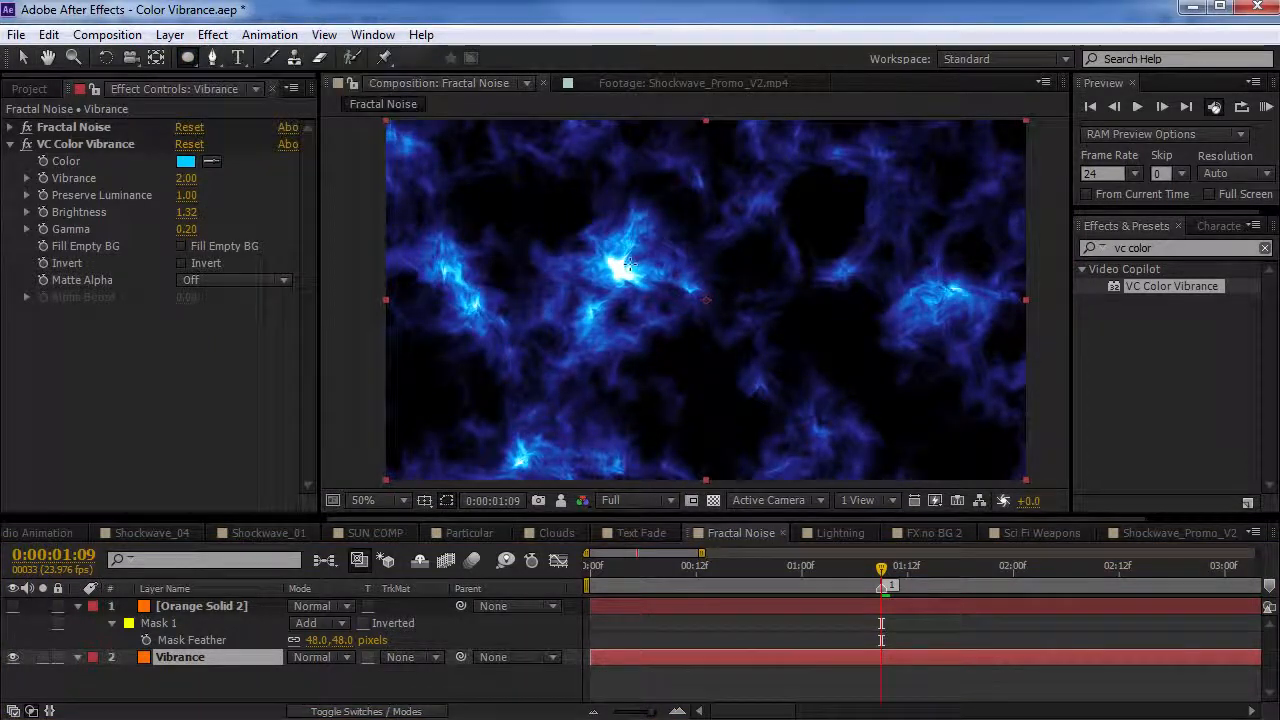
drag(600, 232, 702, 347)
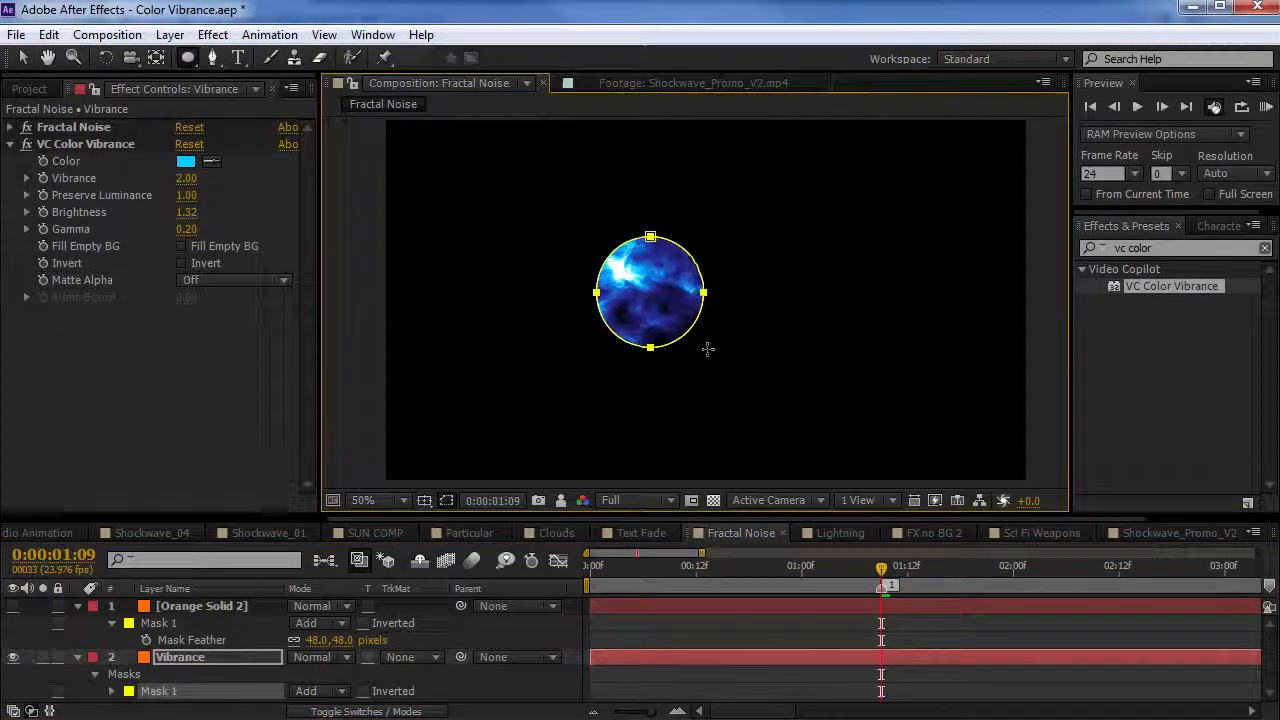
scroll(634, 297, up, 1)
drag(632, 295, 739, 378)
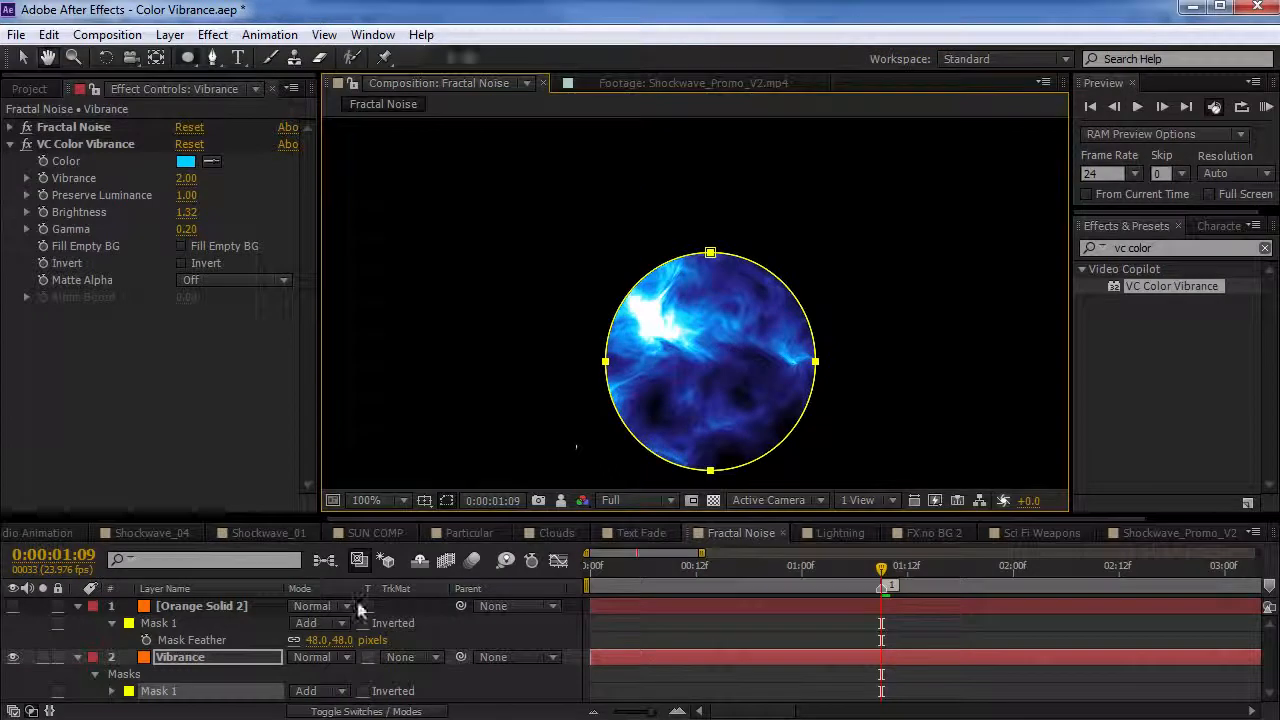
Step: Feather the Vibrance layer's mask and compare its soft edge with that of Orange Solid 2
key(f)
drag(333, 699, 407, 699)
double_click(711, 257)
drag(757, 378, 712, 379)
click(13, 606)
double_click(684, 241)
drag(725, 315, 763, 340)
click(160, 628)
double_click(727, 256)
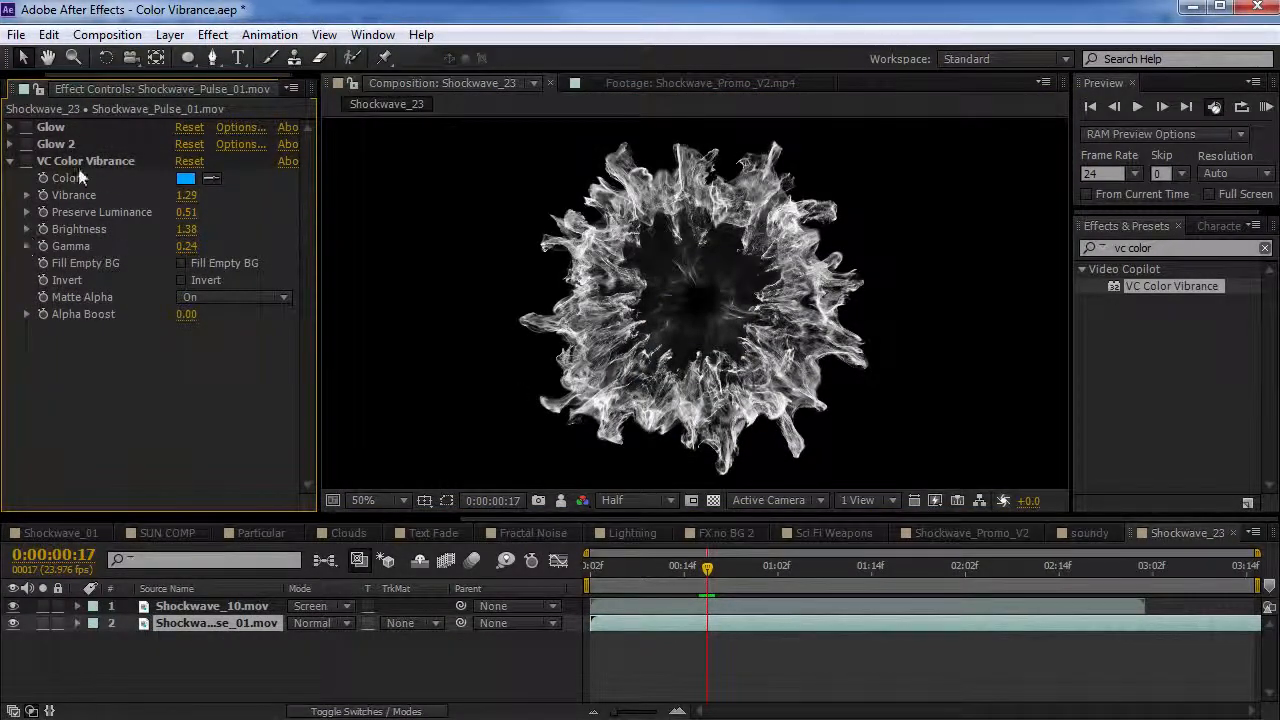
Step: Enable Glow, Glow 2 and VC Color Vibrance on Shockwave_Pulse_01.mov in Shockwave_23, and move to 0:00:01:01
click(26, 127)
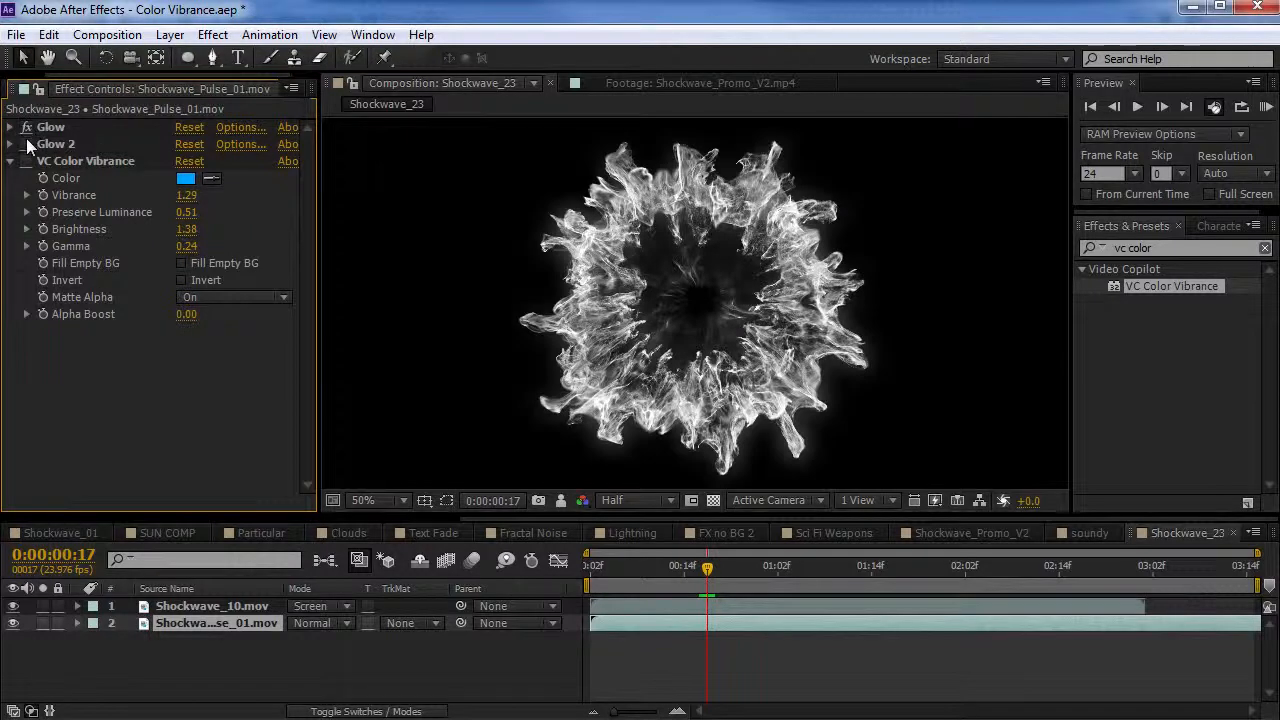
click(26, 144)
click(26, 162)
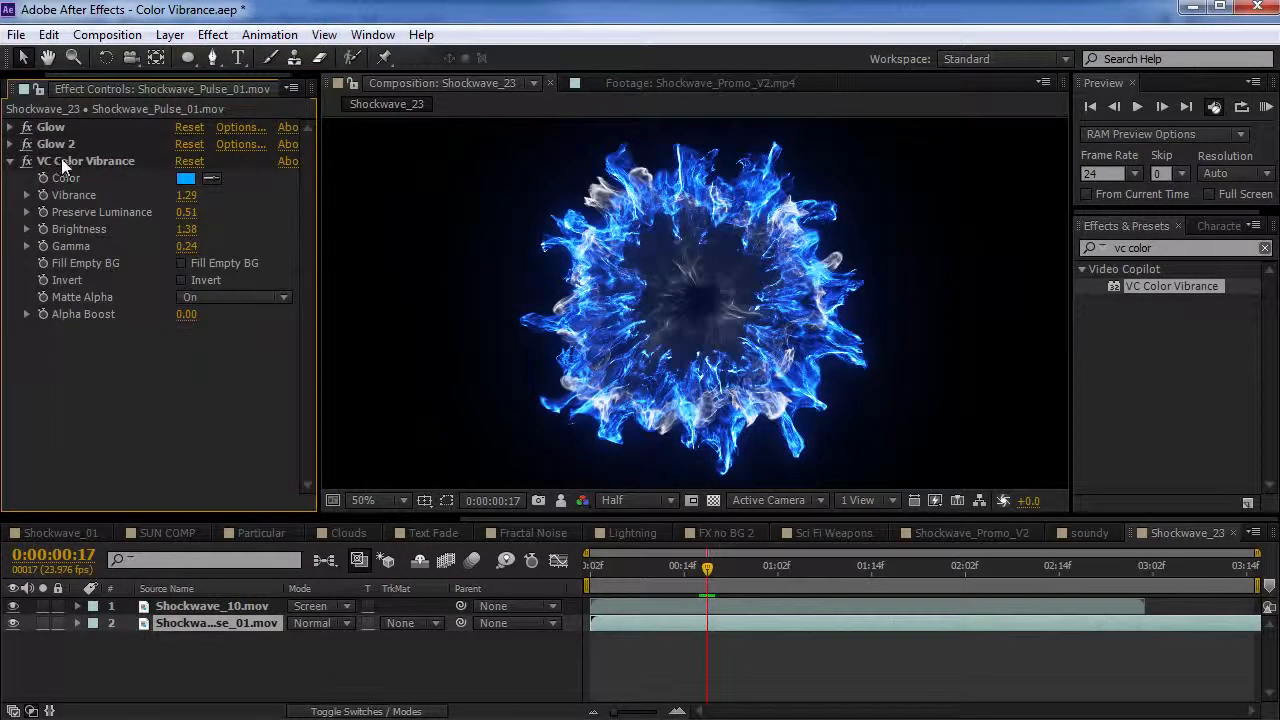
click(61, 158)
click(770, 582)
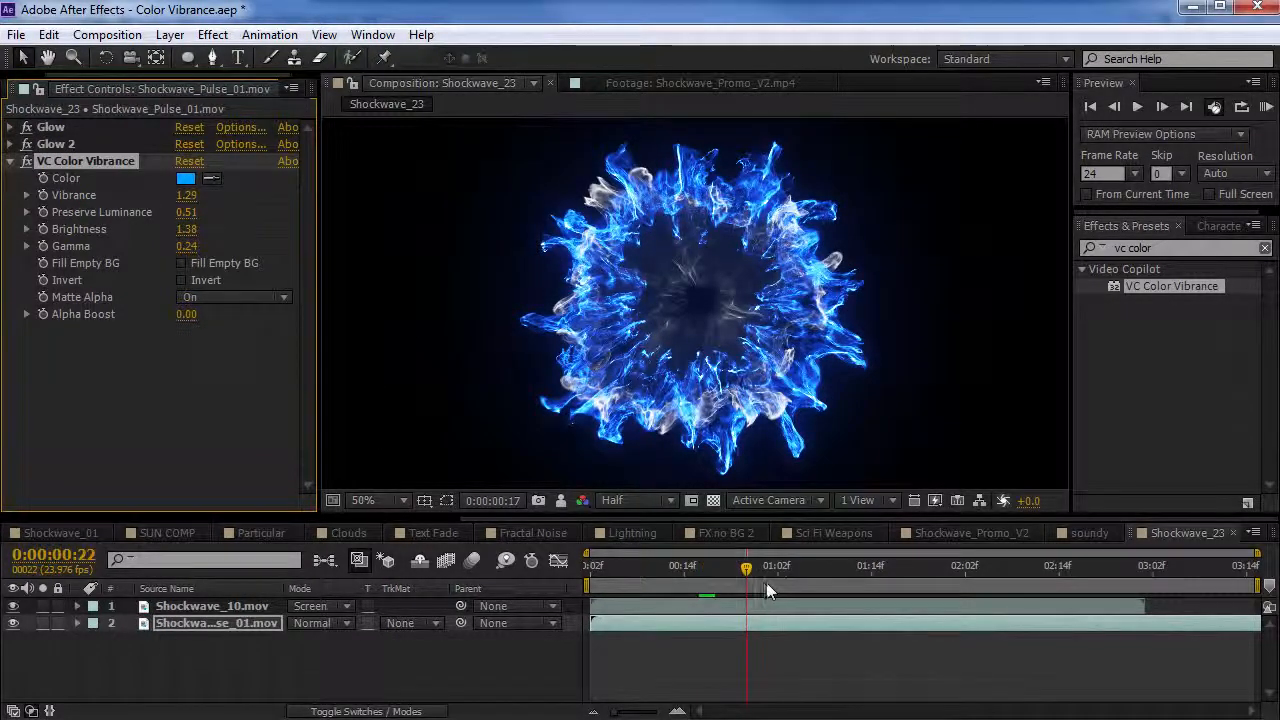
Step: Enable VC Color Vibrance on Shockwave_10.mov and scrub through the combined shockwaves
click(212, 606)
click(26, 128)
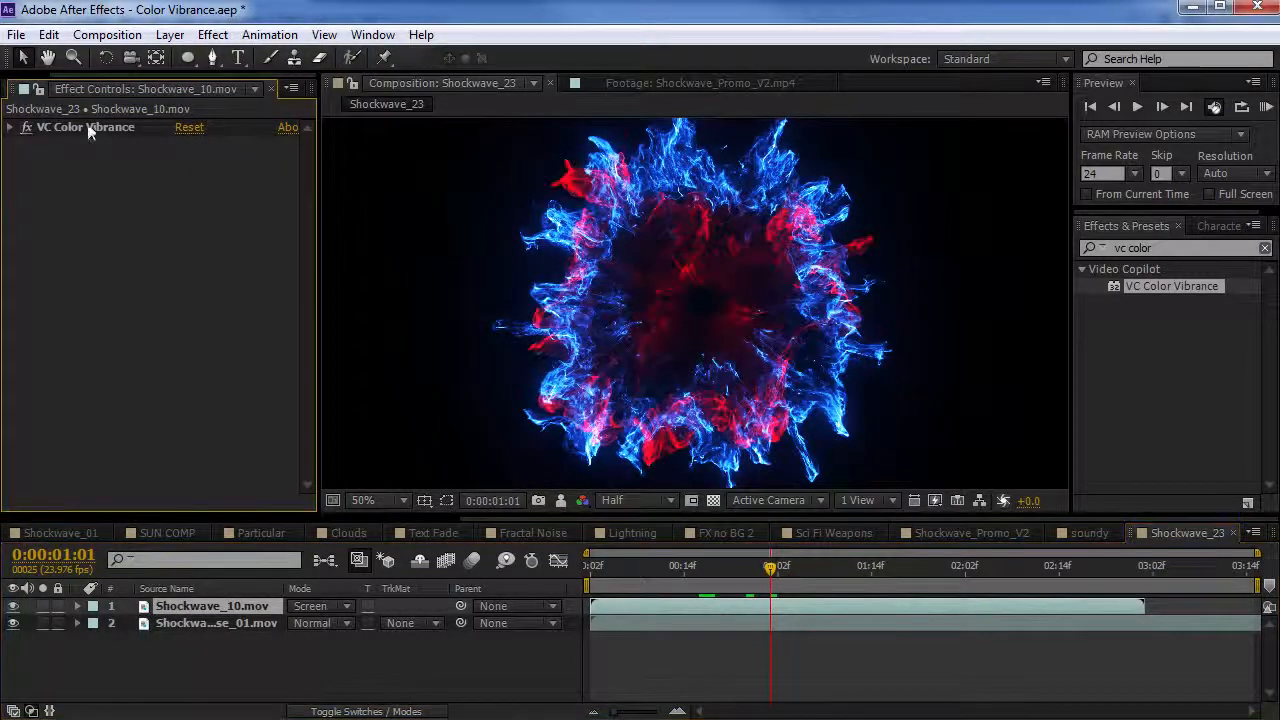
click(85, 127)
drag(652, 570, 770, 575)
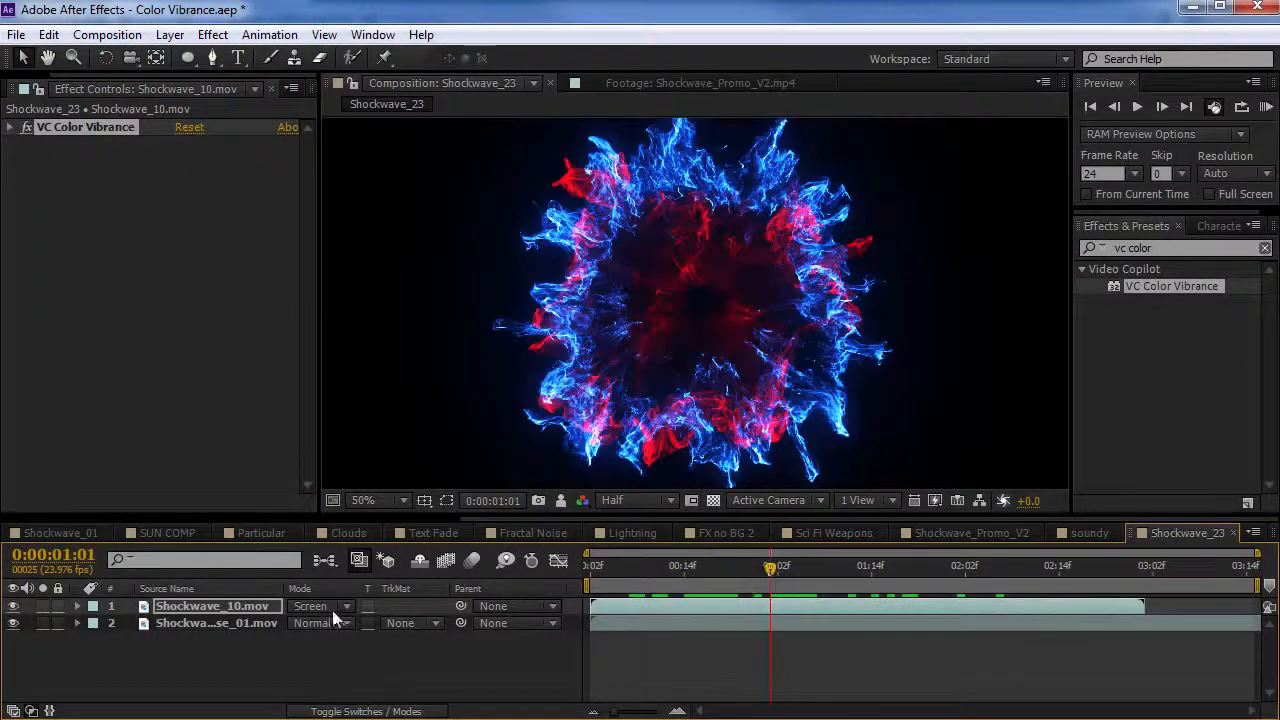
Step: Check the blending mode of Shockwave_10.mov, keep it at Screen, and scrub further through the shockwaves
click(243, 608)
click(311, 606)
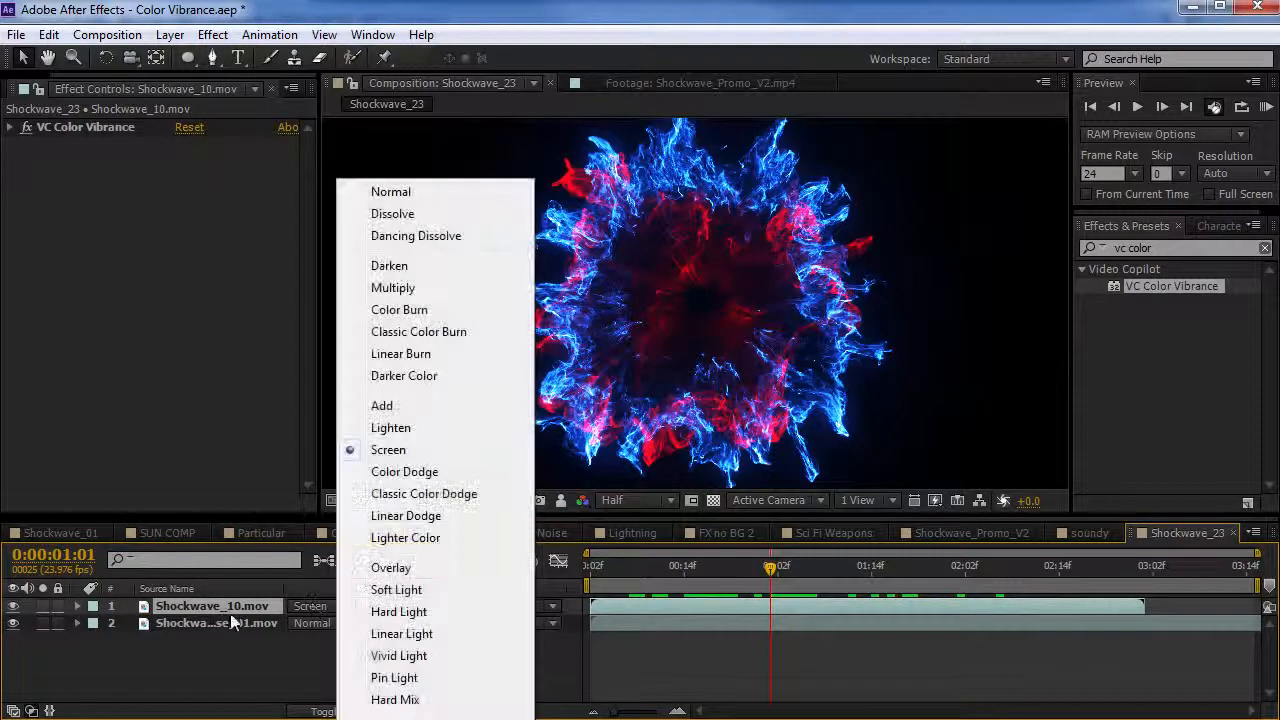
click(382, 447)
drag(797, 585, 909, 577)
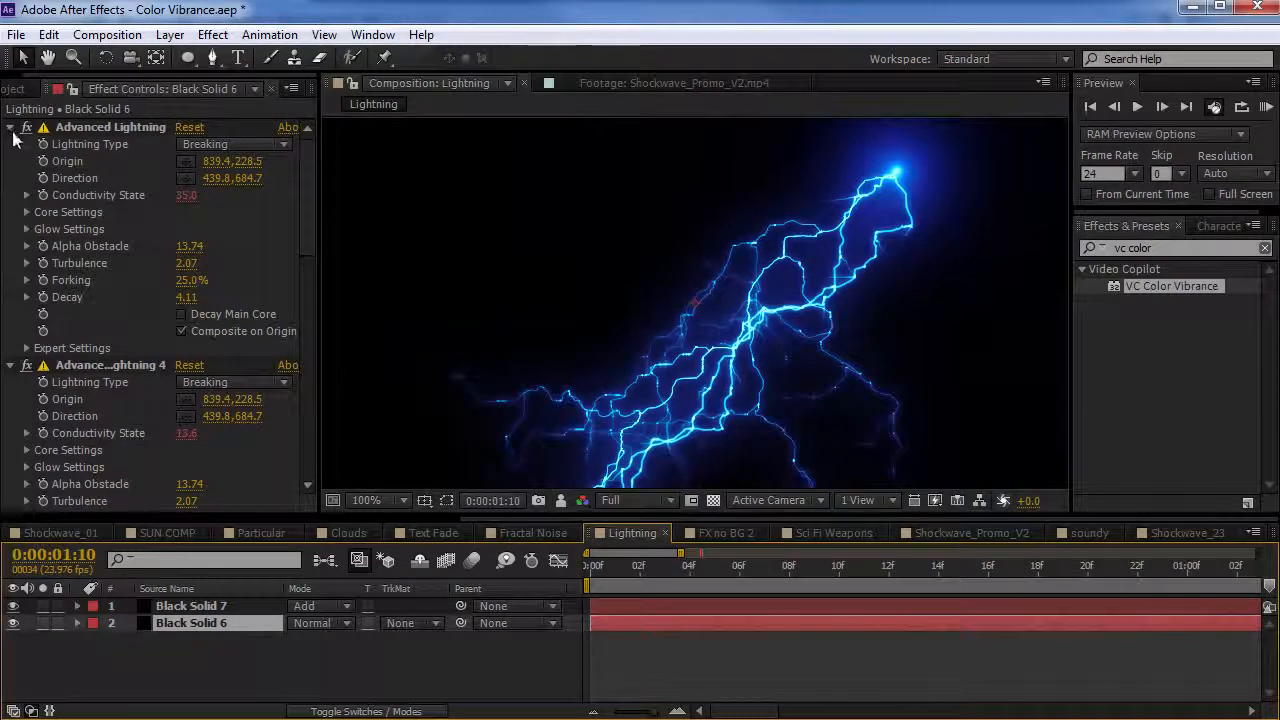
Step: Collapse the Advanced Lightning and Optical Flares settings on Black Solid 6 in the Lightning composition to review its effect stack
click(11, 127)
click(11, 144)
click(103, 161)
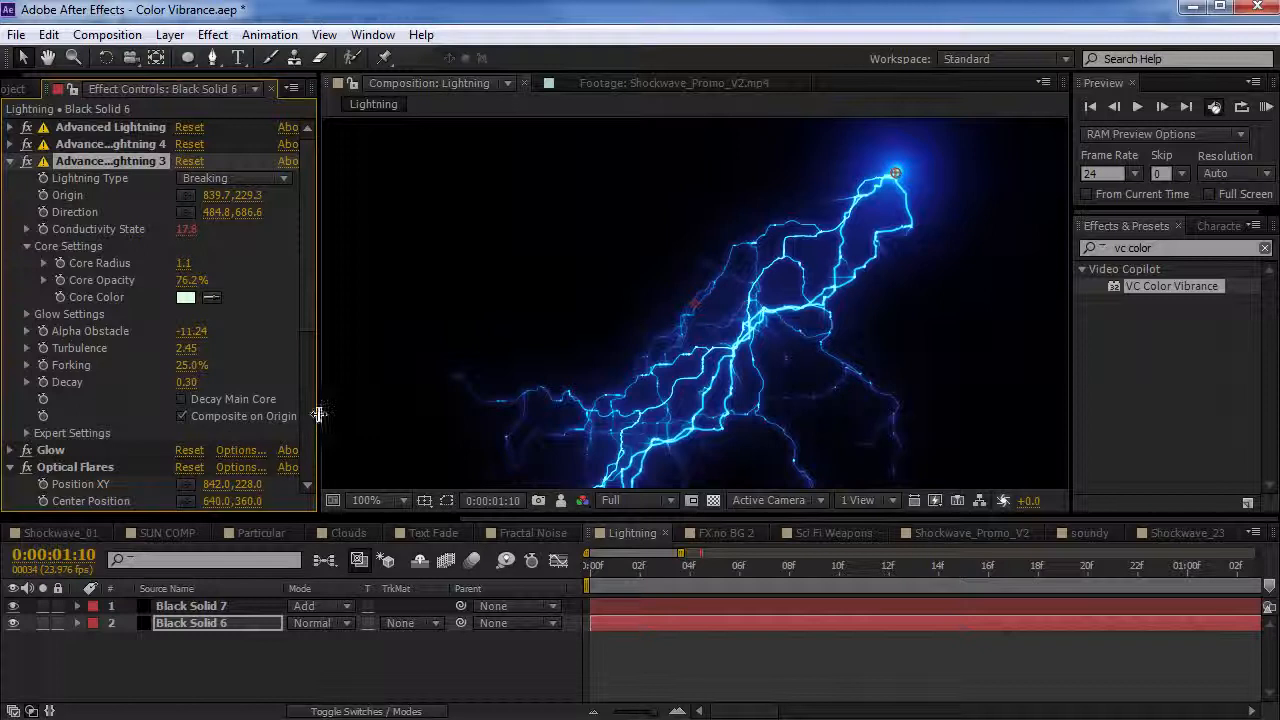
drag(318, 414, 332, 414)
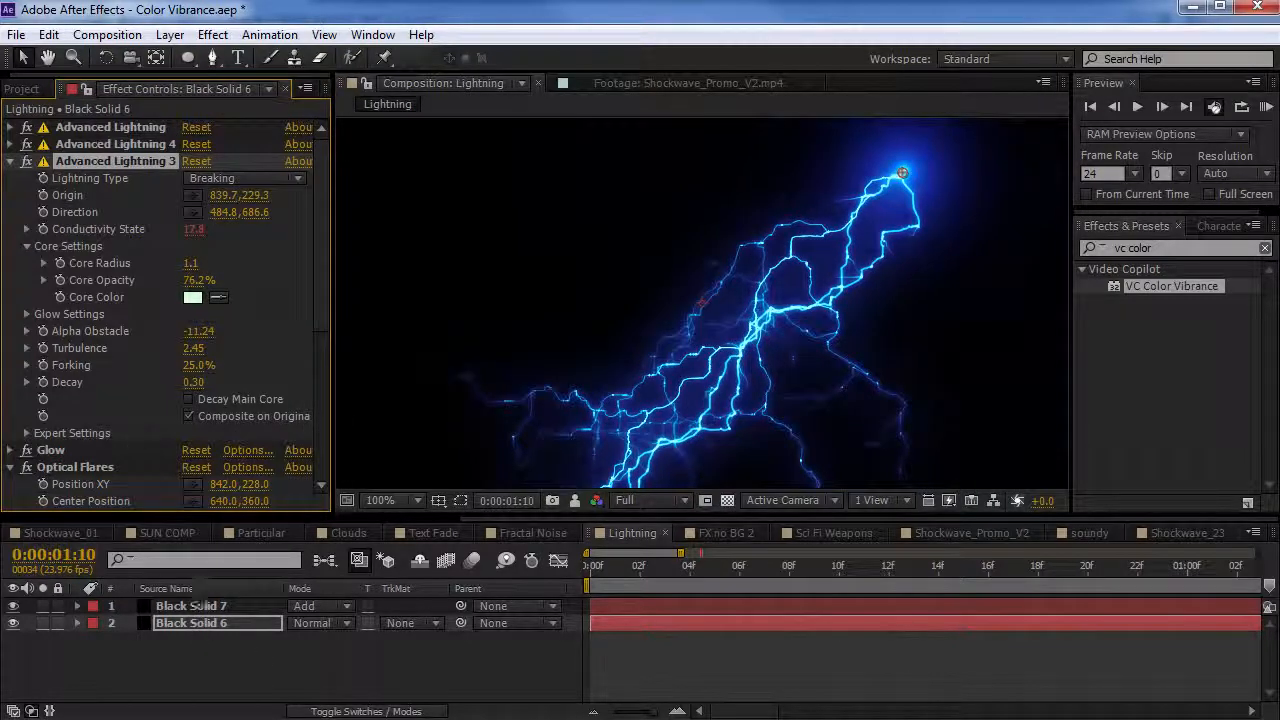
click(10, 161)
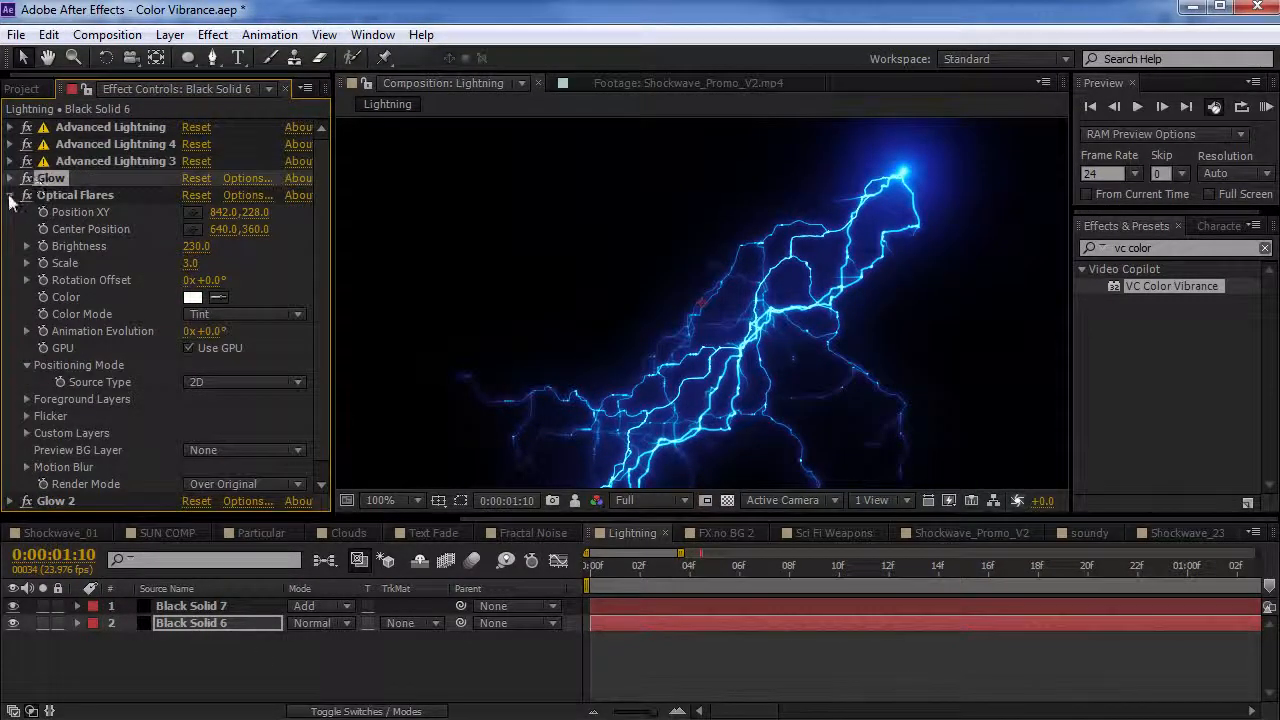
click(11, 196)
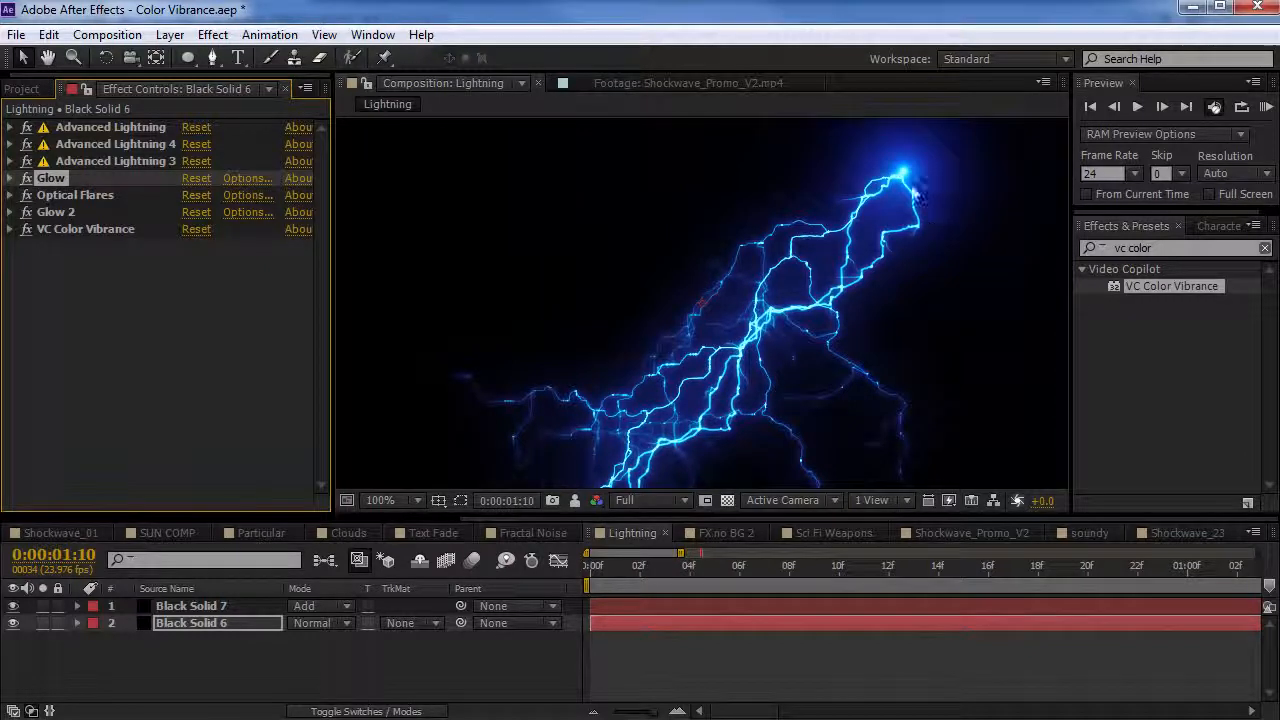
Step: Expand VC Color Vibrance on Black Solid 6 and compare the lightning with the effect disabled and enabled
click(11, 230)
click(87, 233)
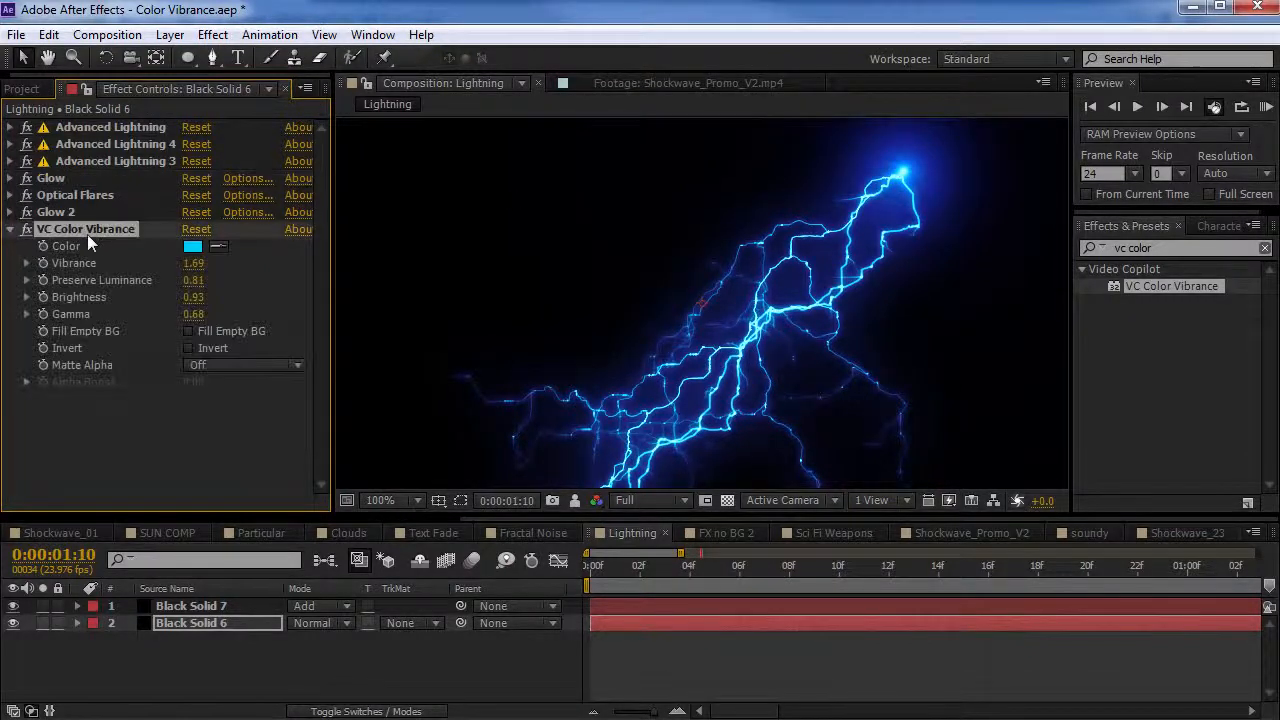
click(27, 230)
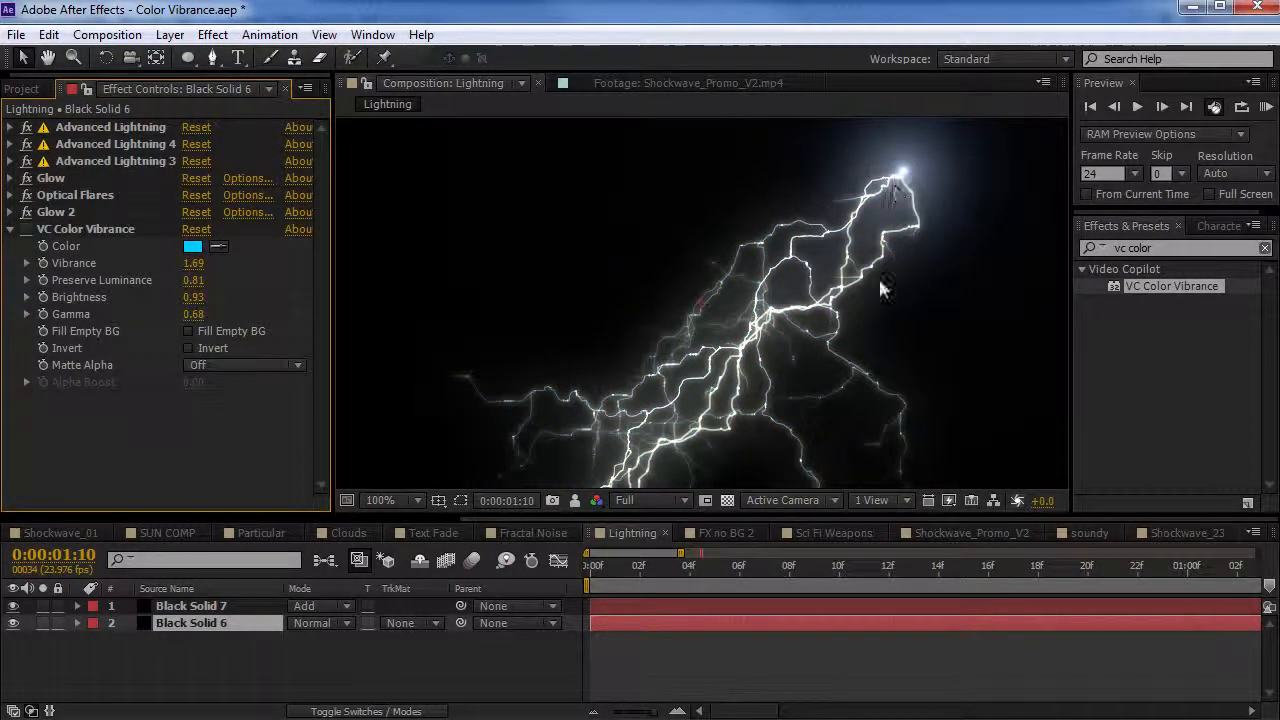
click(27, 230)
Step: Change the VC Color Vibrance color on Black Solid 6 to purple, D800FF
click(192, 246)
drag(319, 550, 314, 482)
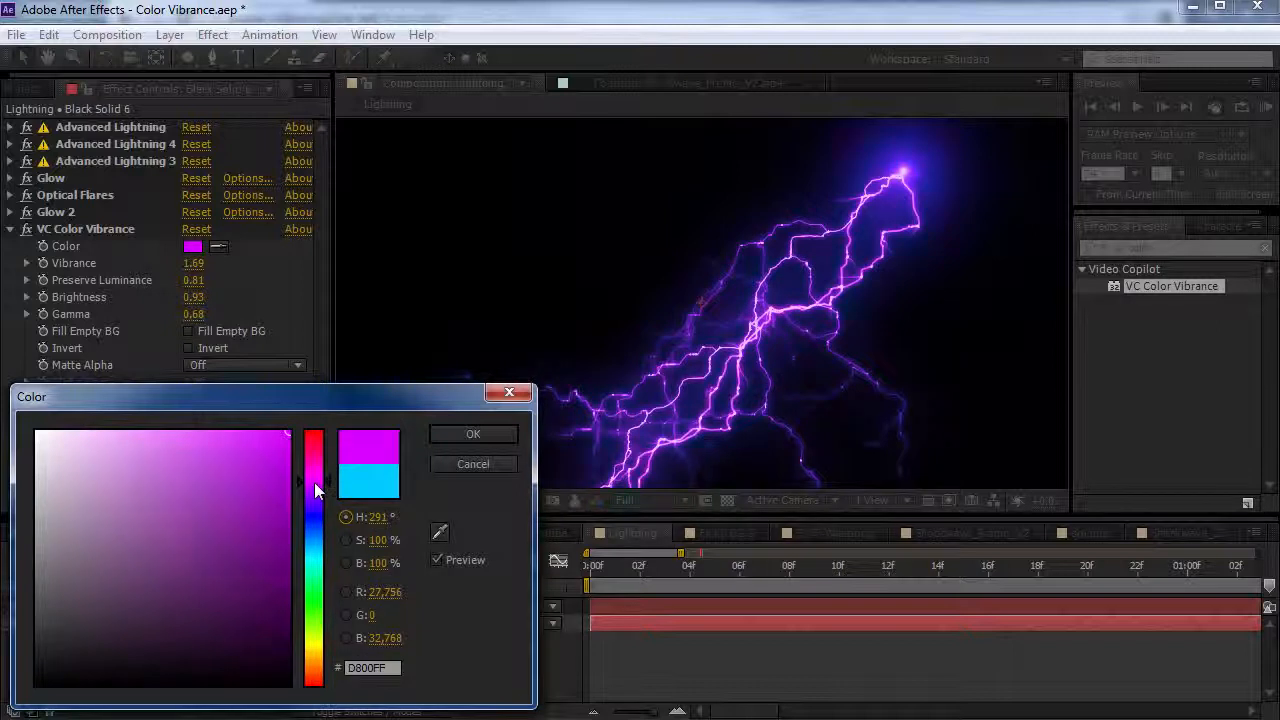
click(436, 437)
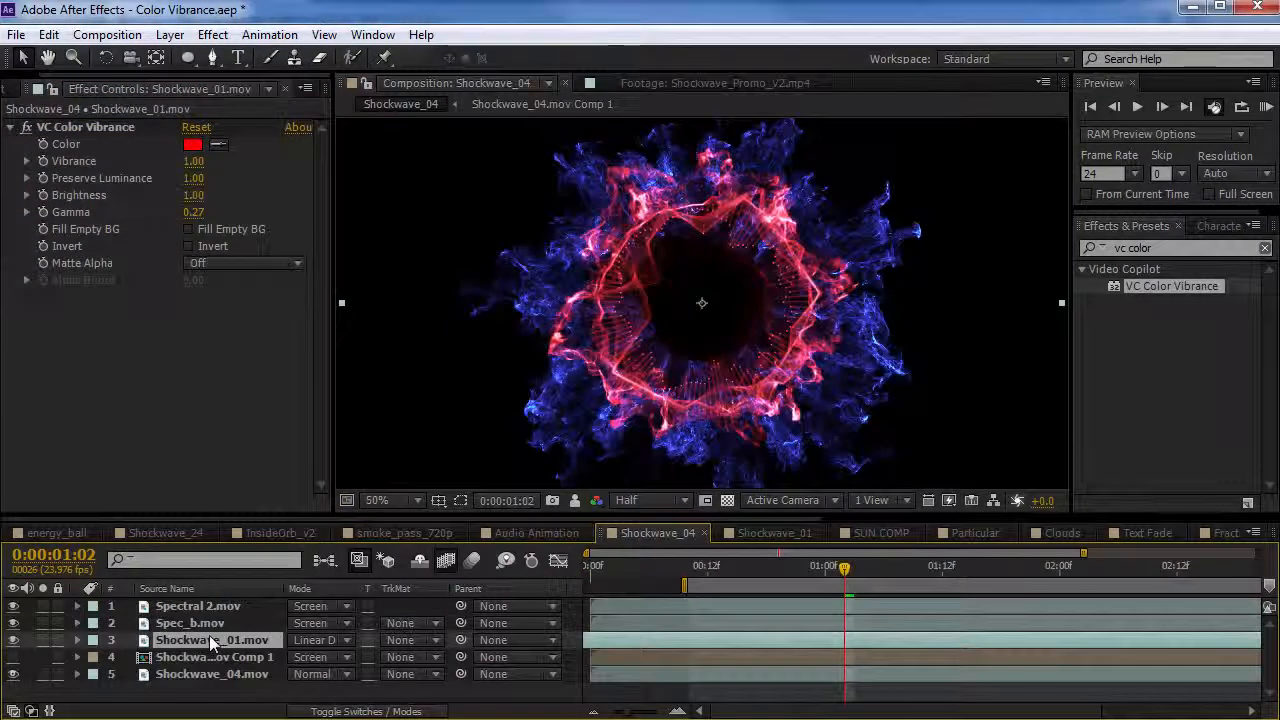
Step: Solo Shockwave_01.mov in Shockwave_04, preview it to 0:00:01:08 and show the transparency grid
click(42, 640)
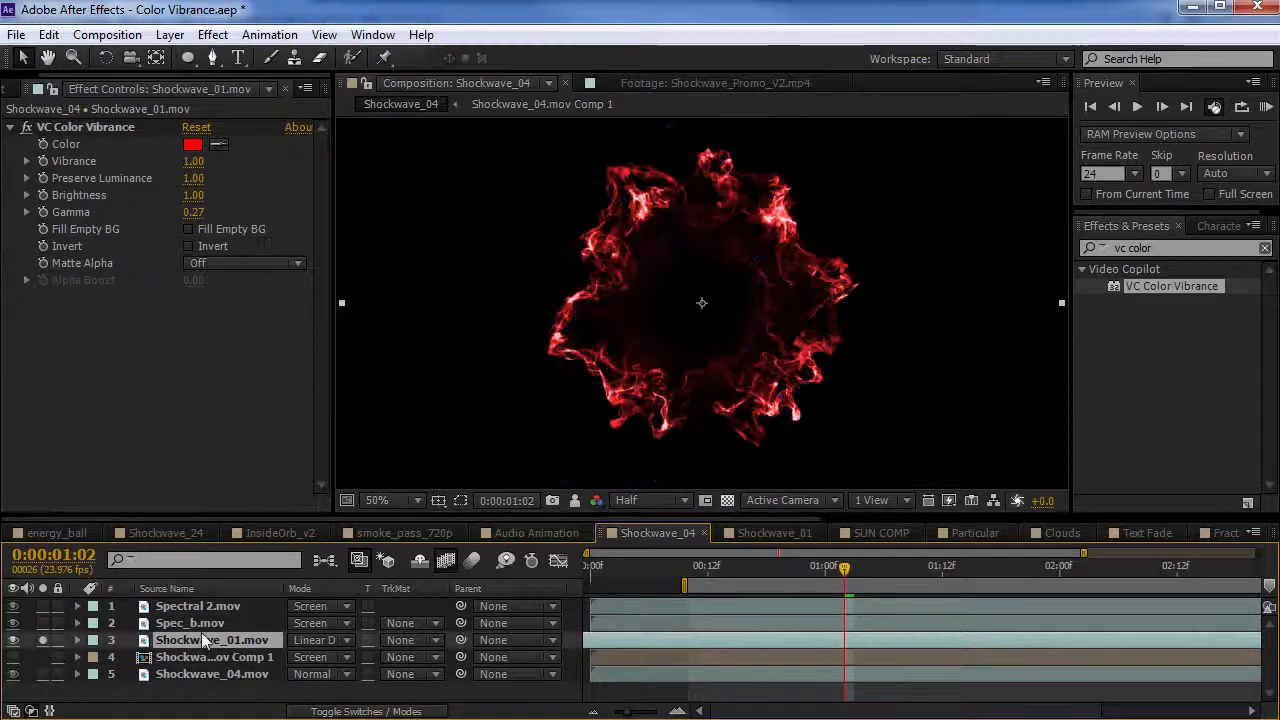
key(space)
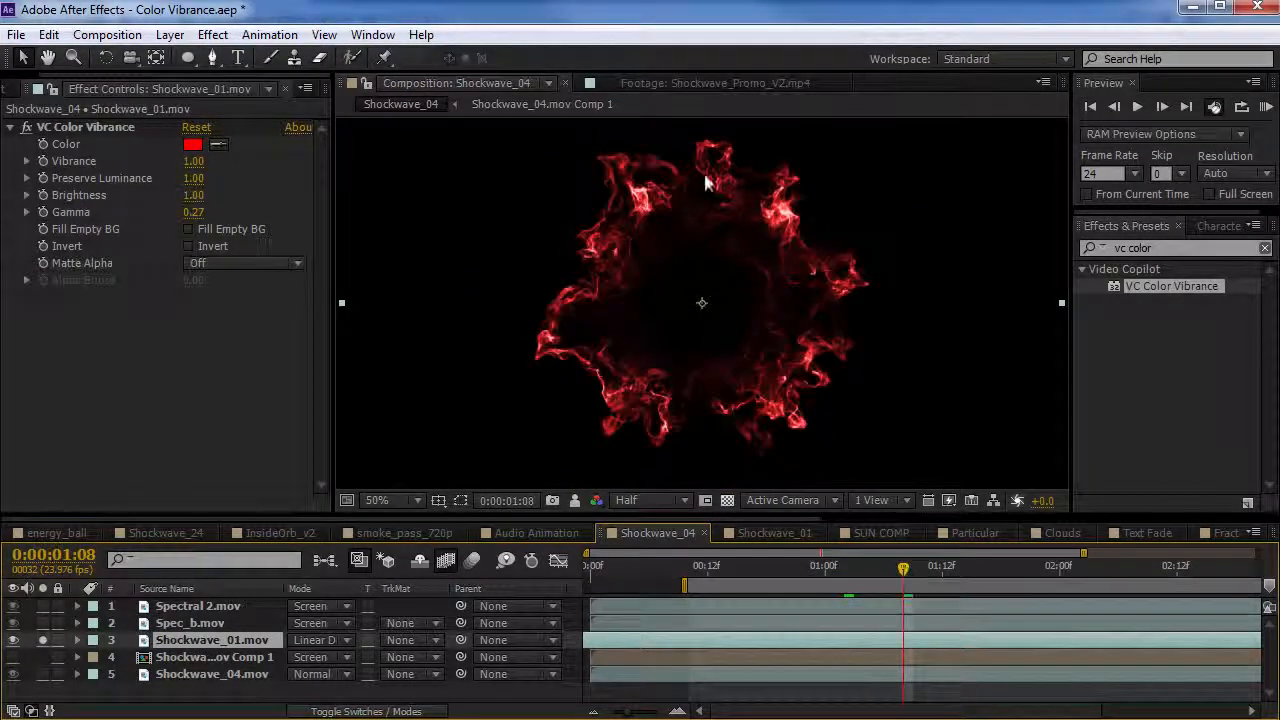
click(727, 501)
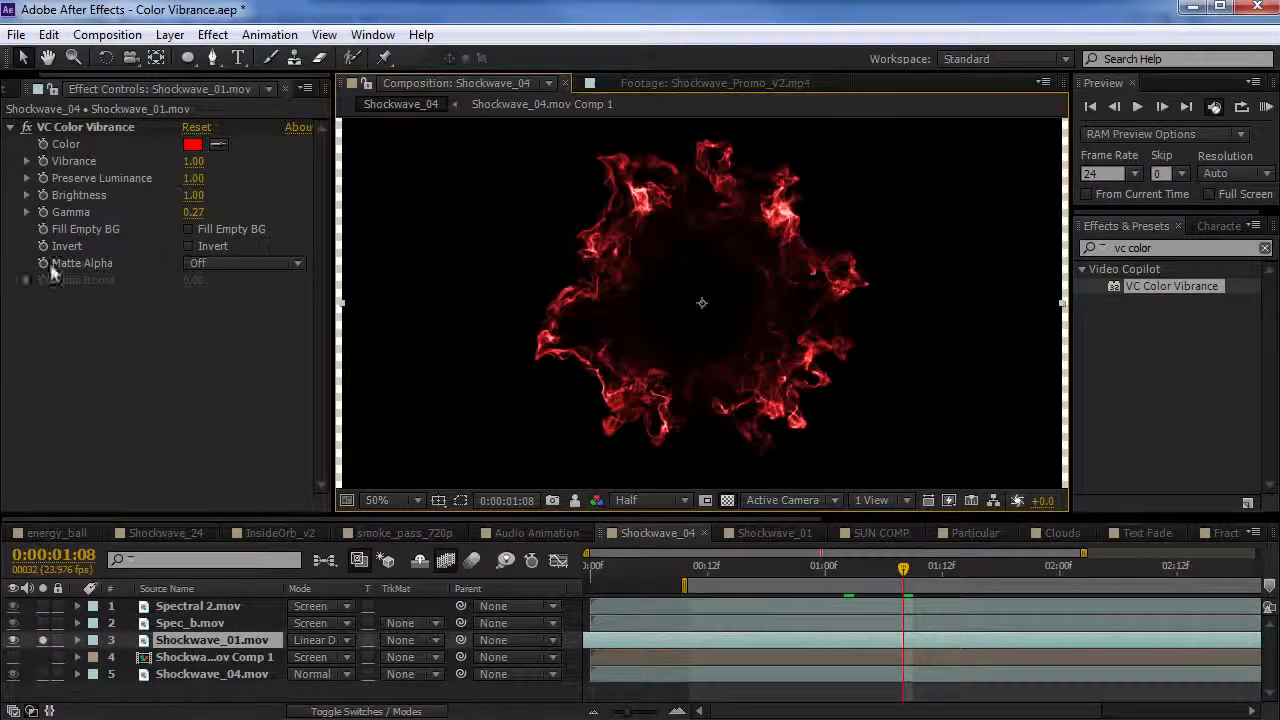
Step: Try Matte Alpha set to Only on Shockwave_01.mov, compare it with and without the transparency grid, and undo the changes
click(245, 262)
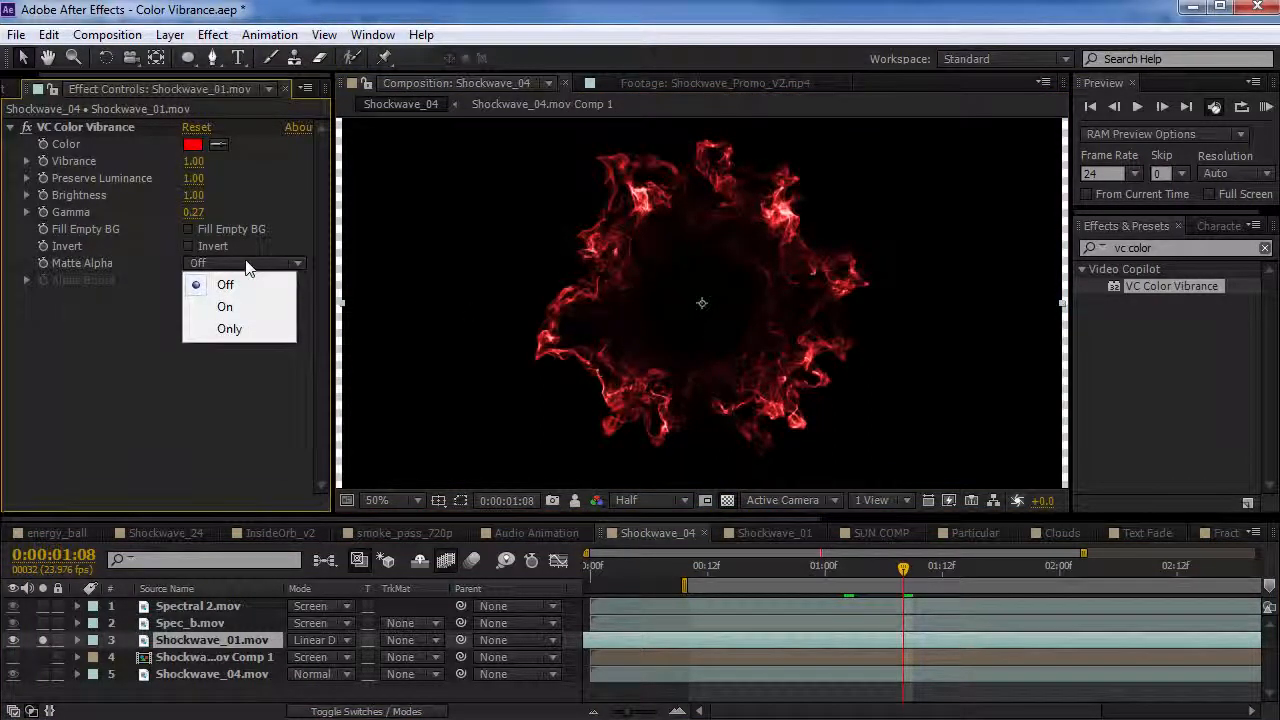
click(232, 330)
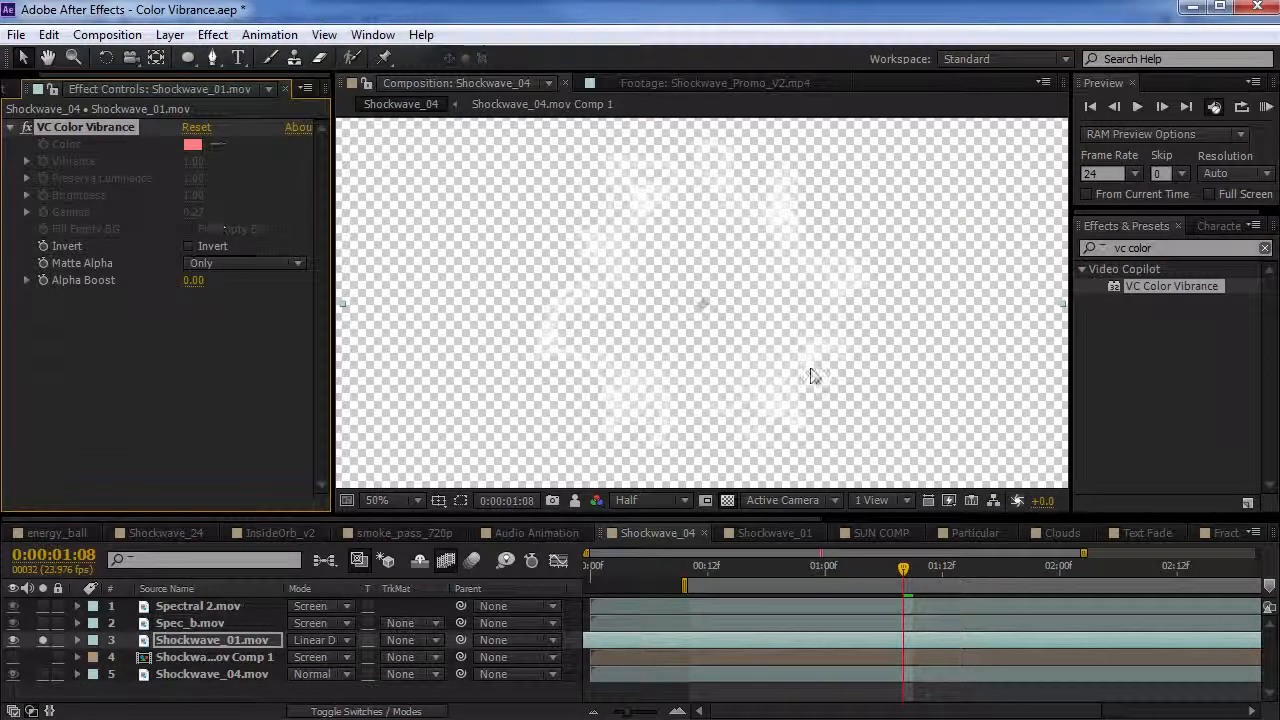
click(727, 500)
click(727, 500)
click(727, 500)
key(KP_0)
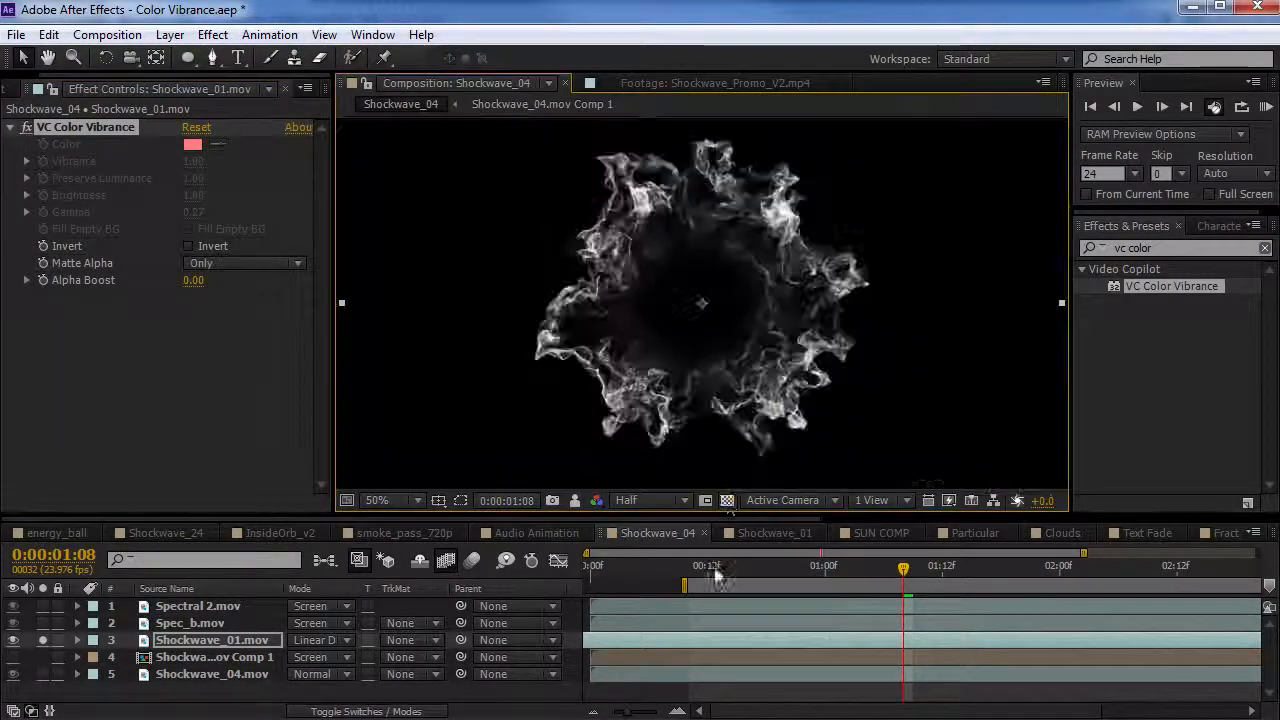
key(ctrl+z)
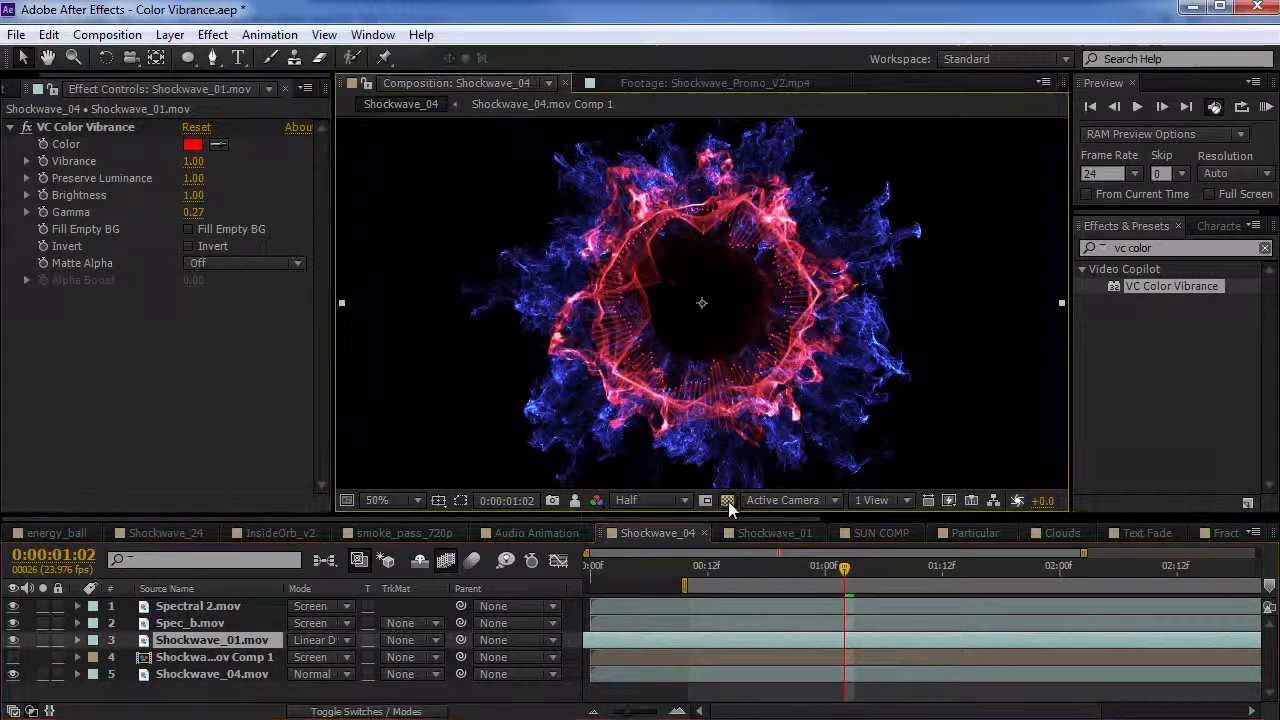
Step: Pre-compose all five layers of Shockwave_04 into Pre-comp 3, moving all attributes into the new composition
click(205, 606)
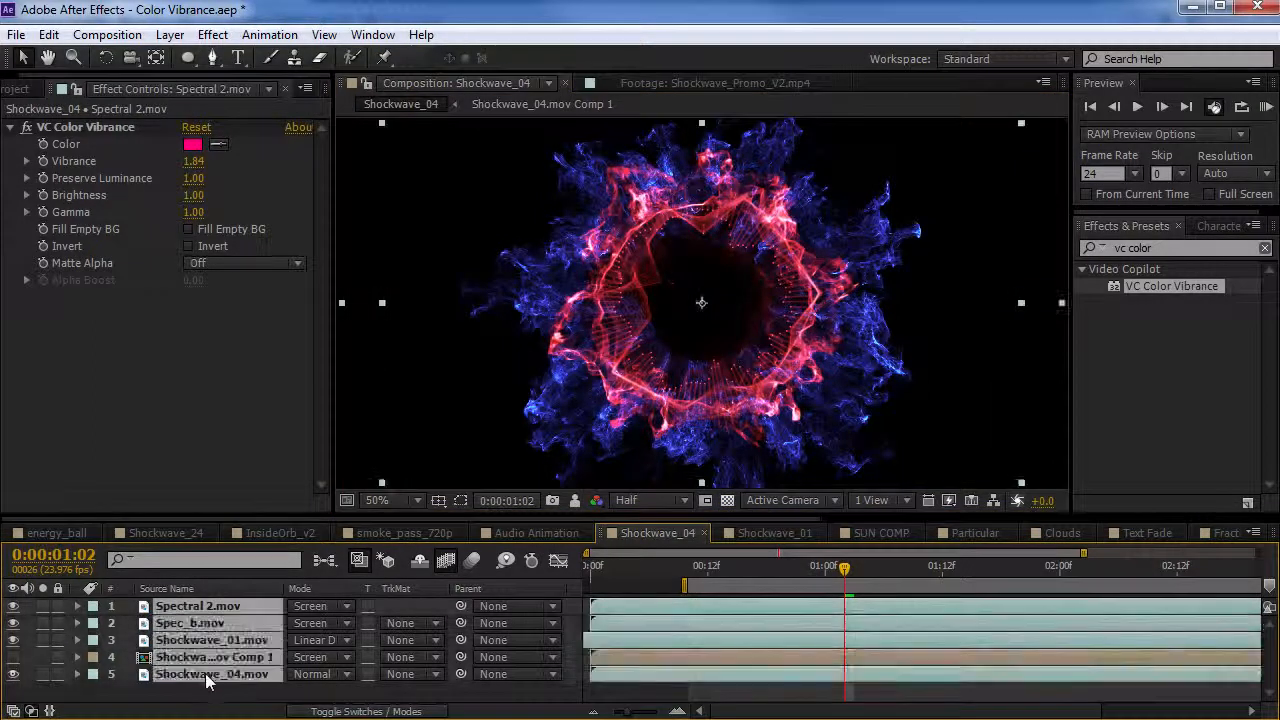
key(alt+l)
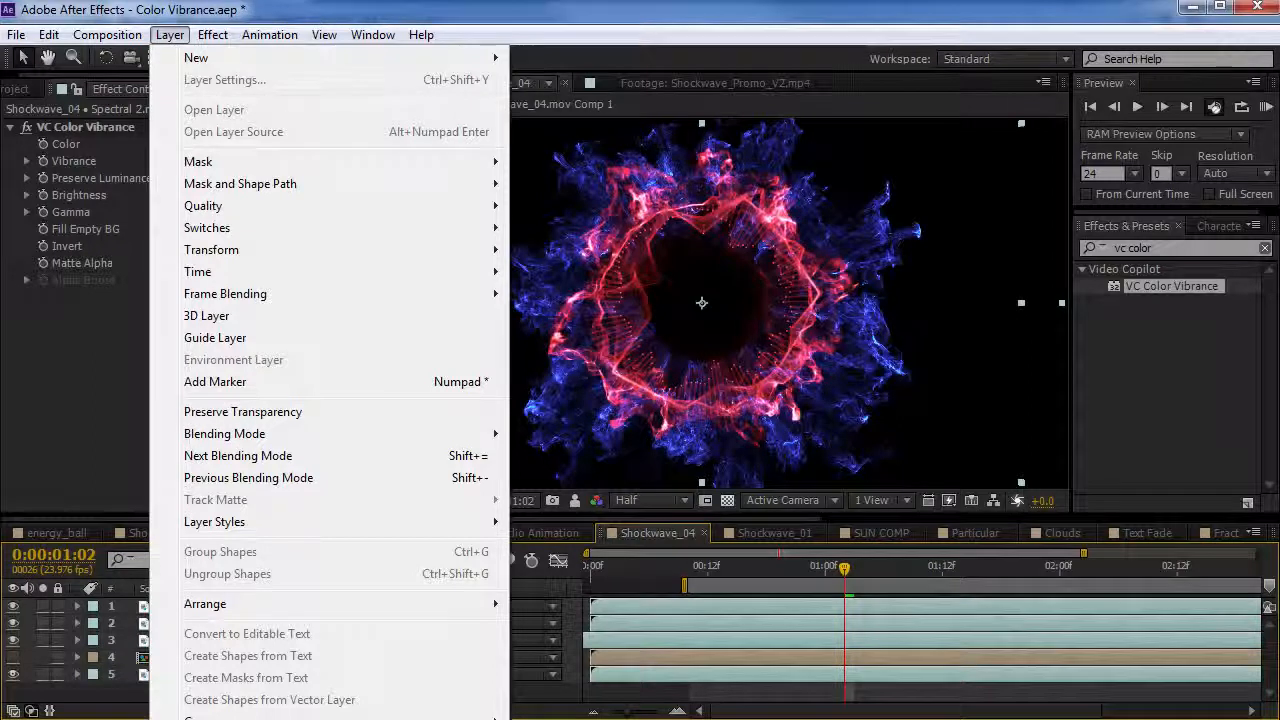
key(ctrl+shift+c)
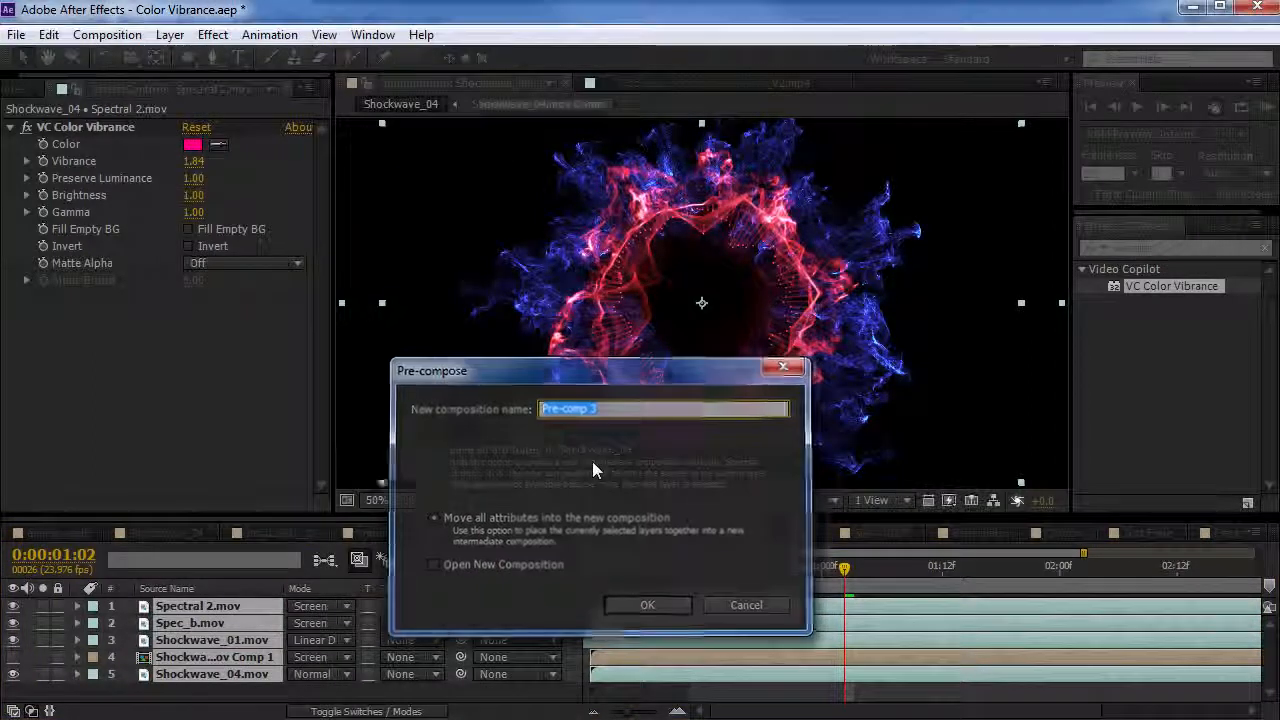
key(Return)
Step: Apply VC Color Vibrance to Pre-comp 3 with a yellow-green color, set Matte Alpha to Only, and compare it with and without the transparency grid
drag(1161, 300, 715, 301)
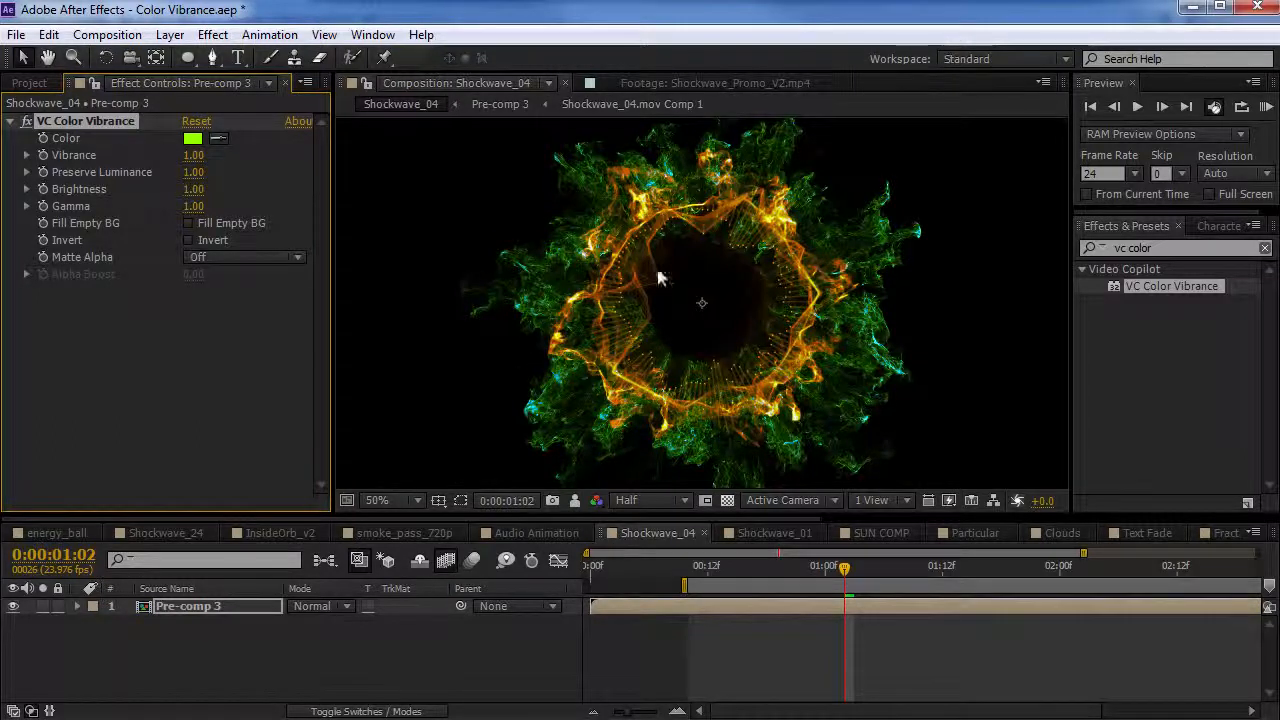
click(205, 258)
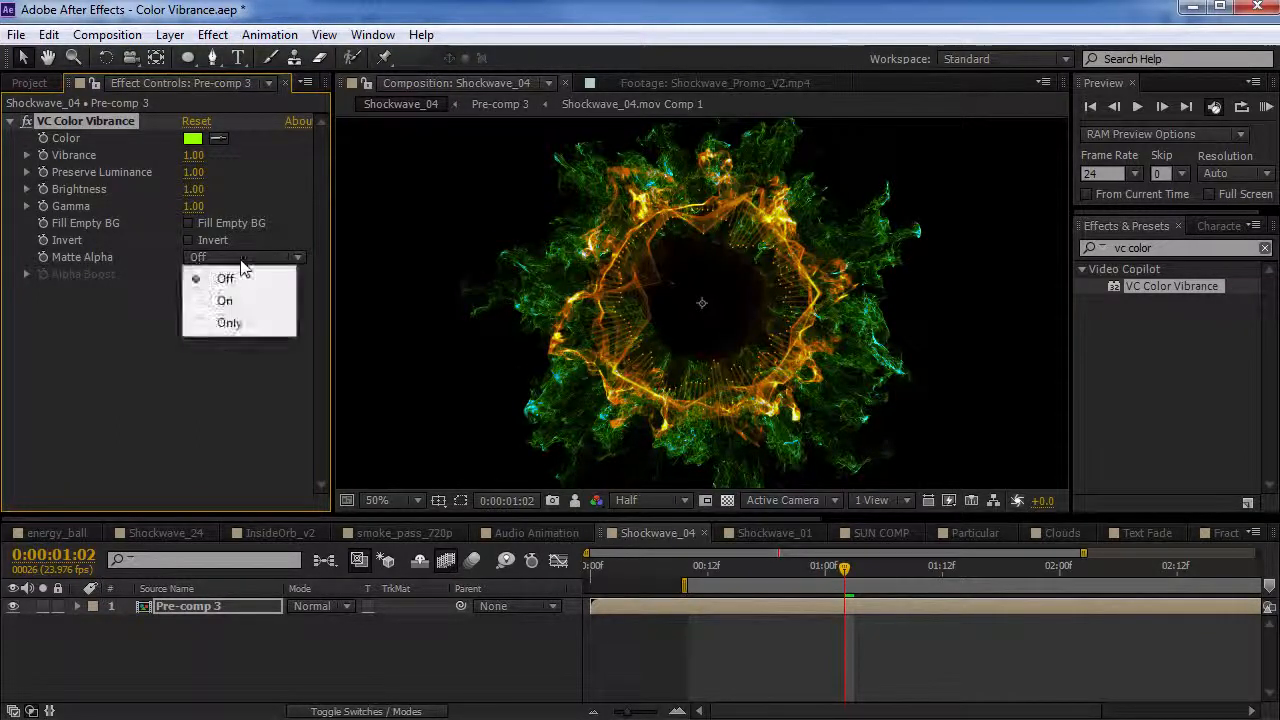
click(227, 322)
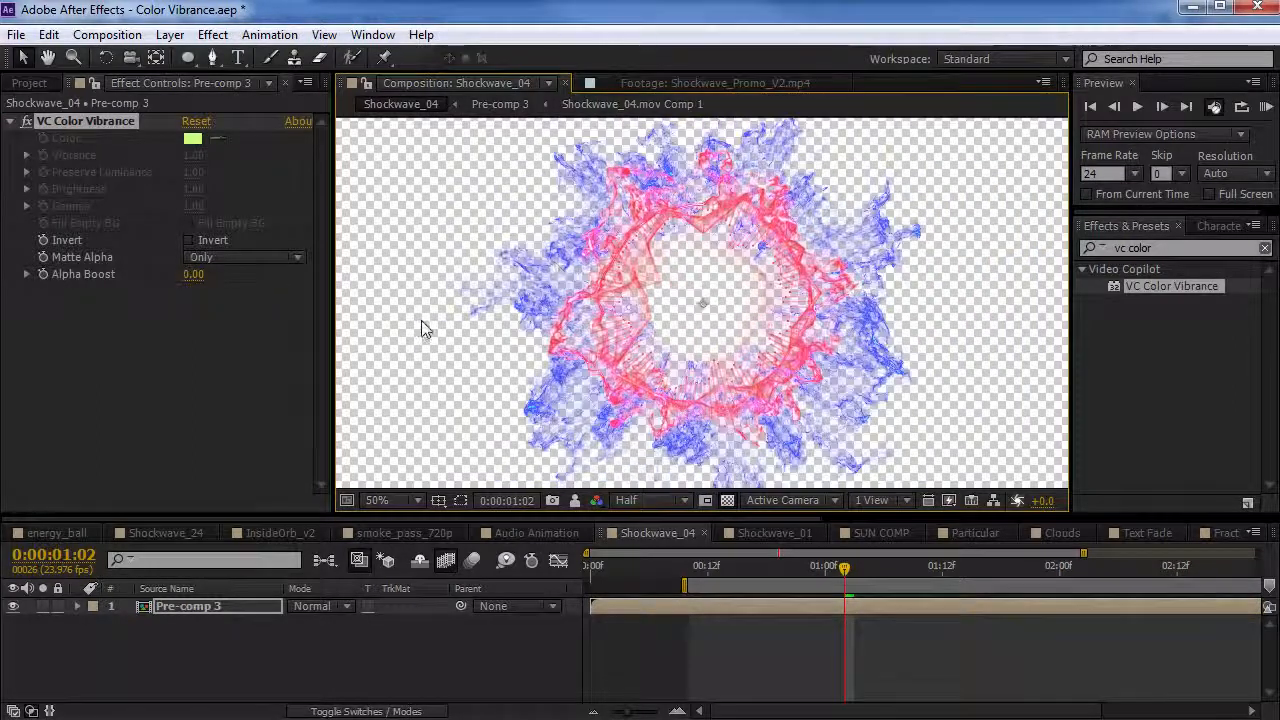
click(230, 257)
click(228, 279)
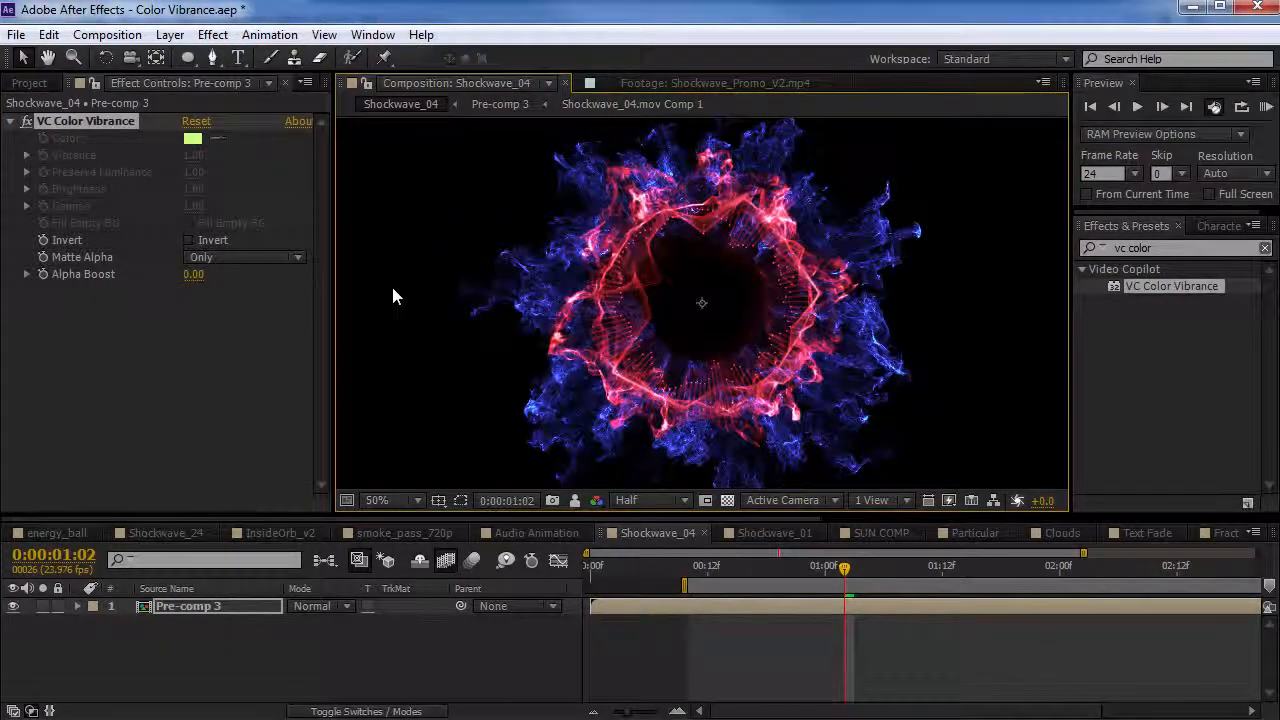